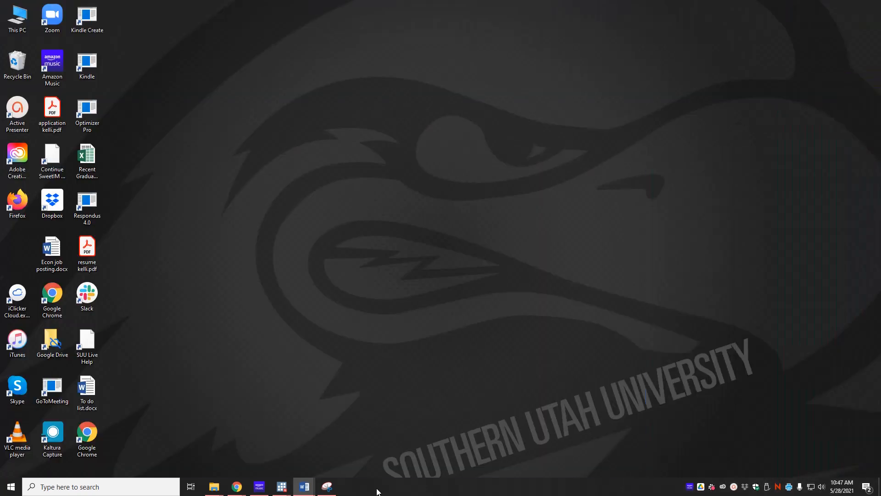
# Open dallas 2014.xlsx from the data folder and widen the sales tax revenue column to show its full values.
pyautogui.click(122, 455)
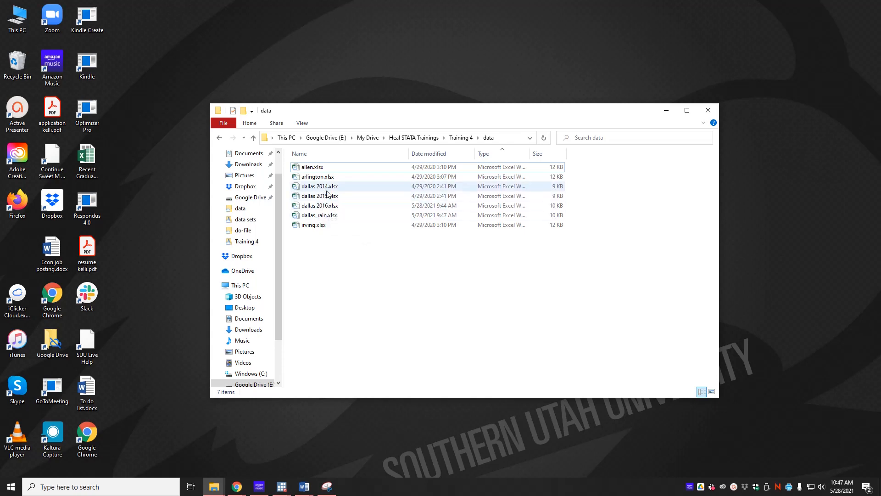
pyautogui.hotkey('alt', 'Tab')
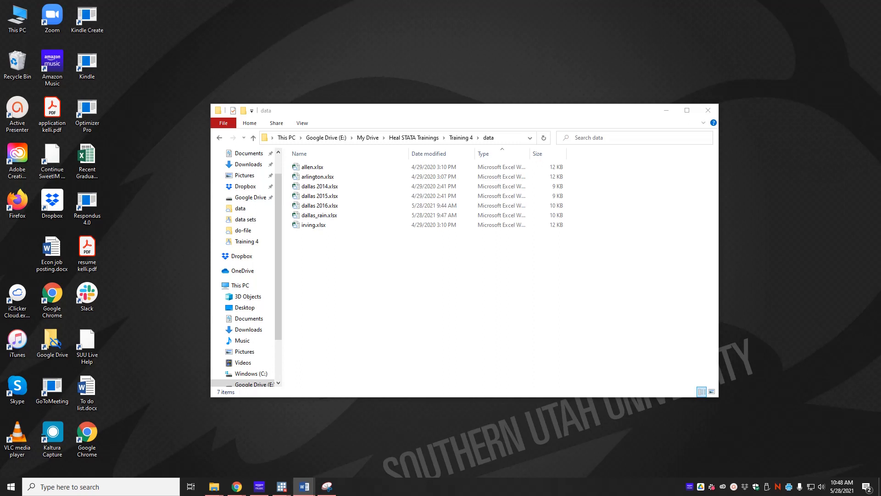
pyautogui.click(320, 188)
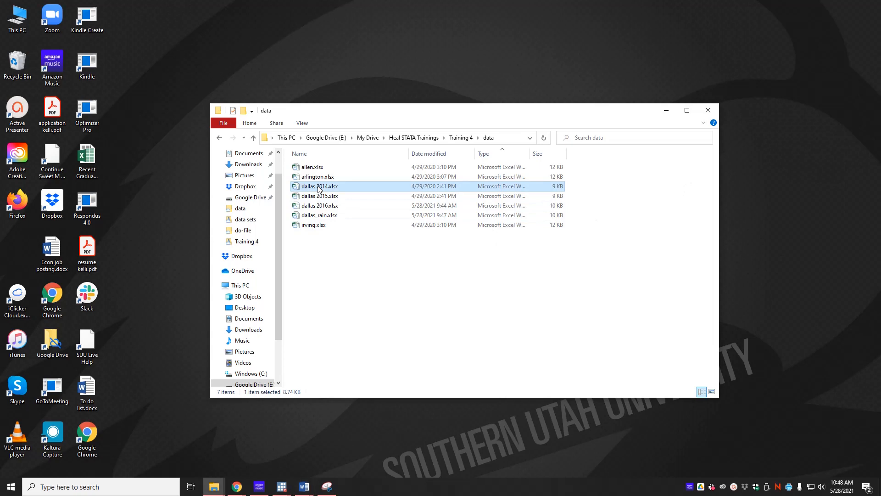
pyautogui.doubleClick(320, 187)
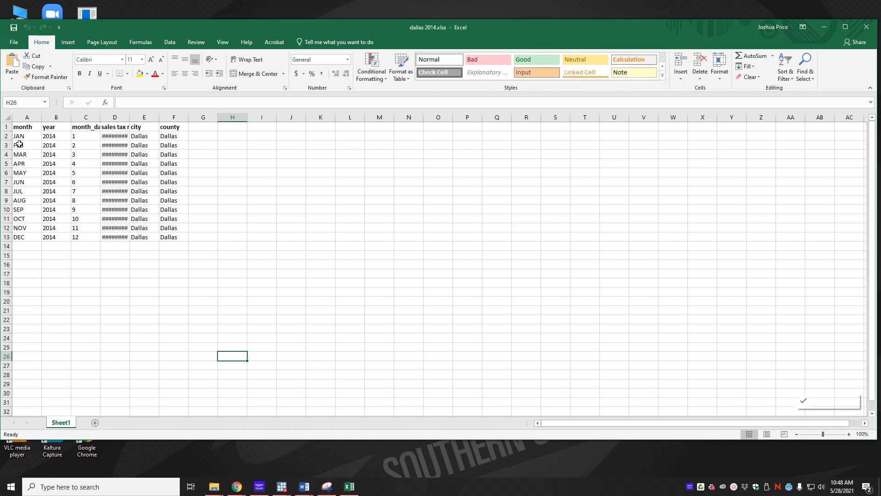
pyautogui.doubleClick(130, 118)
pyautogui.moveTo(113, 136); pyautogui.dragTo(117, 236)
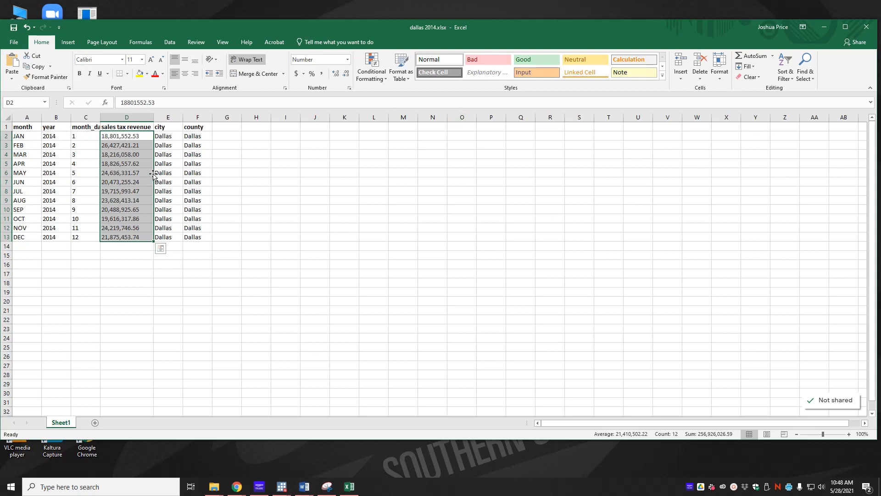
pyautogui.click(275, 227)
# Open dallas_rain.xlsx from the data folder and place its window beside the dallas 2014 data.
pyautogui.moveTo(214, 486)
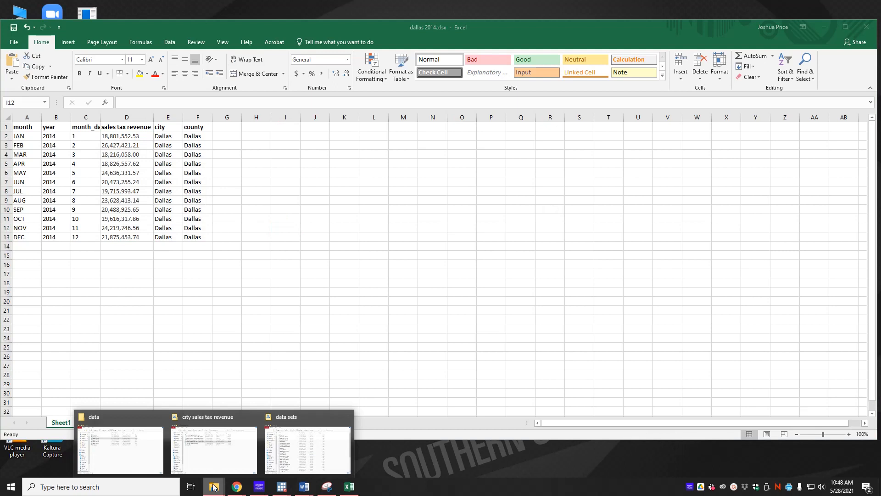
pyautogui.click(145, 462)
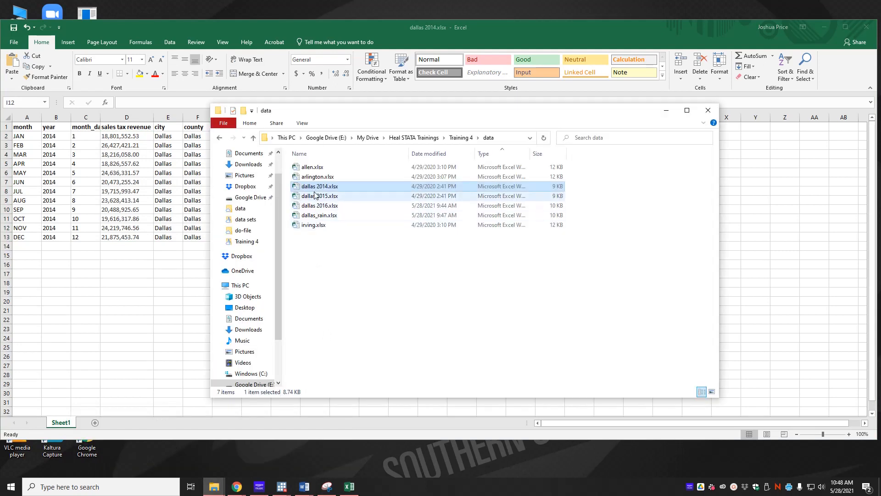
pyautogui.doubleClick(324, 215)
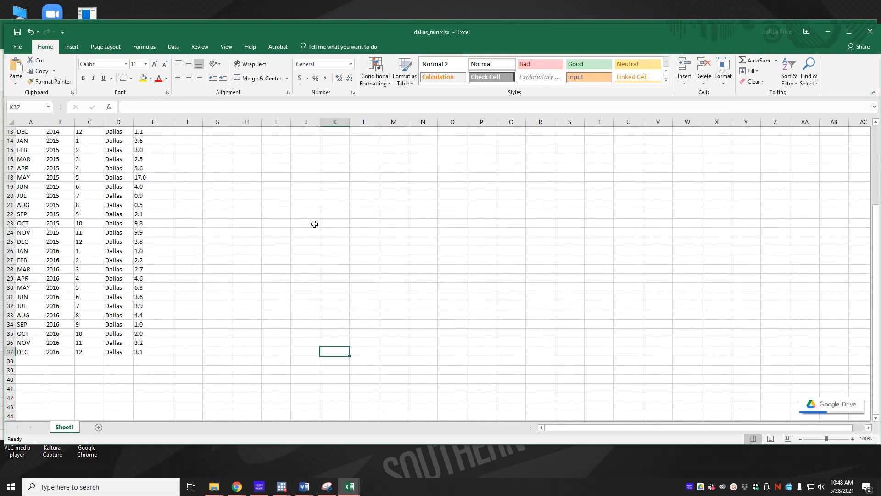
pyautogui.moveTo(215, 34); pyautogui.dragTo(476, 38)
pyautogui.scroll(4, 328, 180)
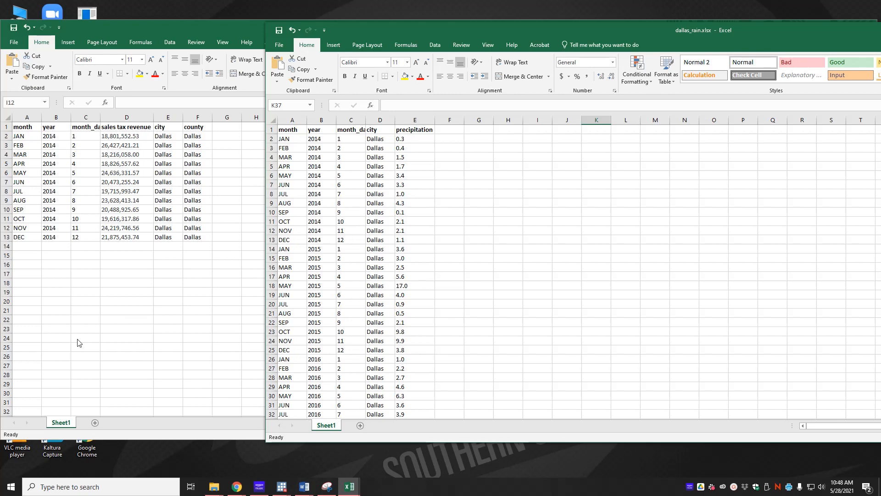
# Open dallas 2015.xlsx from the data folder and widen its sales tax revenue column to fit the values.
pyautogui.moveTo(214, 485)
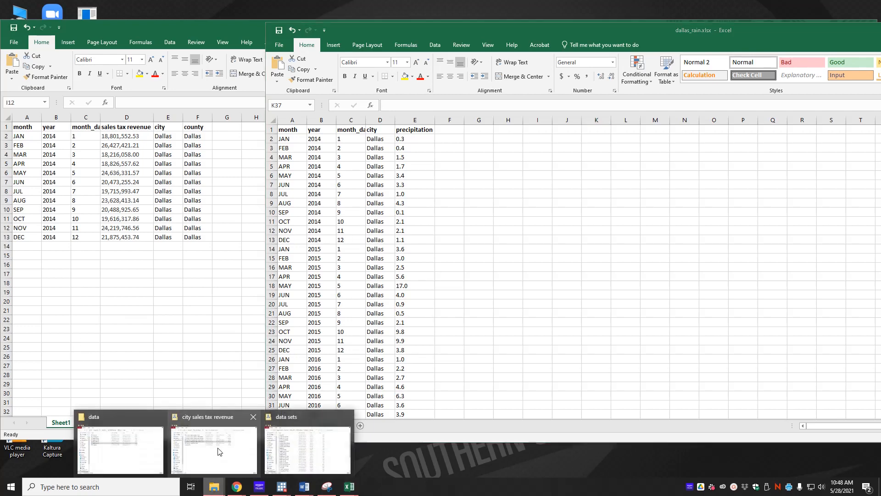
pyautogui.click(185, 418)
pyautogui.doubleClick(328, 205)
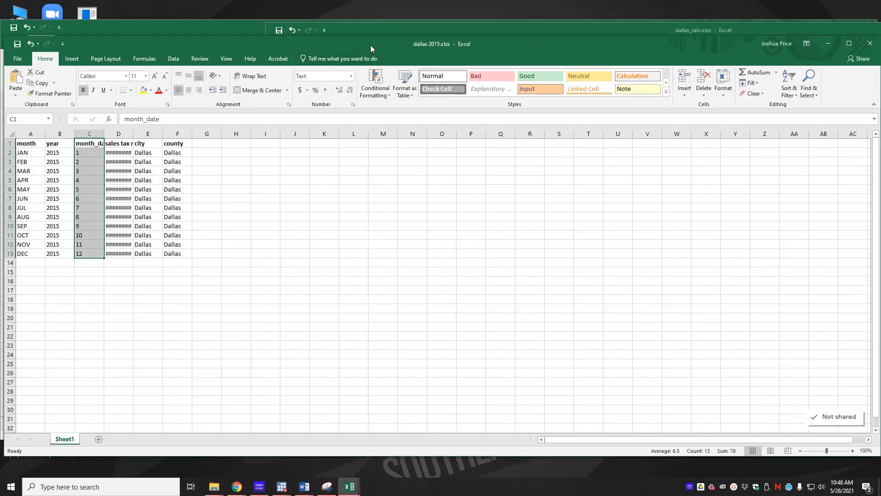
pyautogui.moveTo(371, 46); pyautogui.dragTo(602, 42)
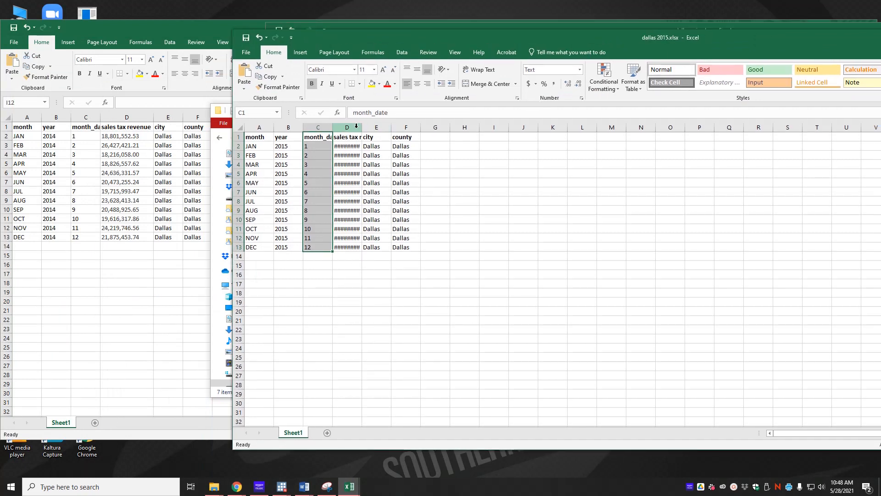
pyautogui.doubleClick(362, 127)
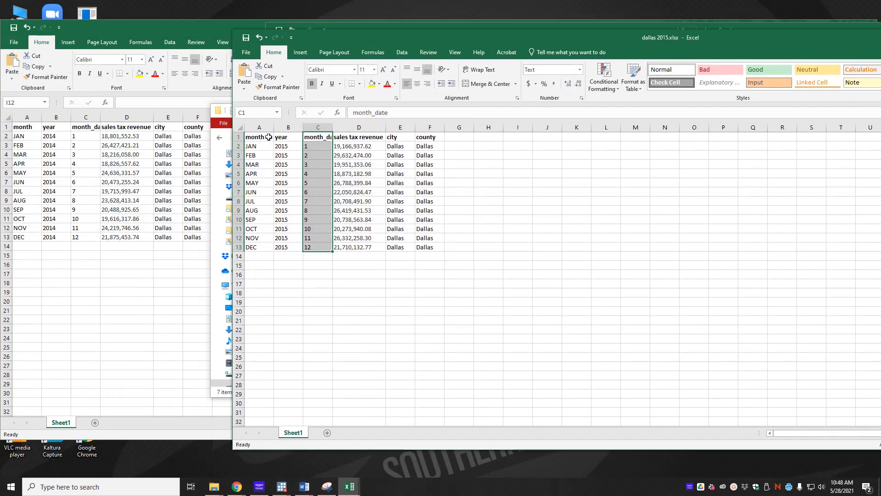
# Select A1:F13 in dallas 2015.xlsx and position its window beneath the dallas 2014 rows for comparison.
pyautogui.moveTo(257, 137); pyautogui.dragTo(431, 247)
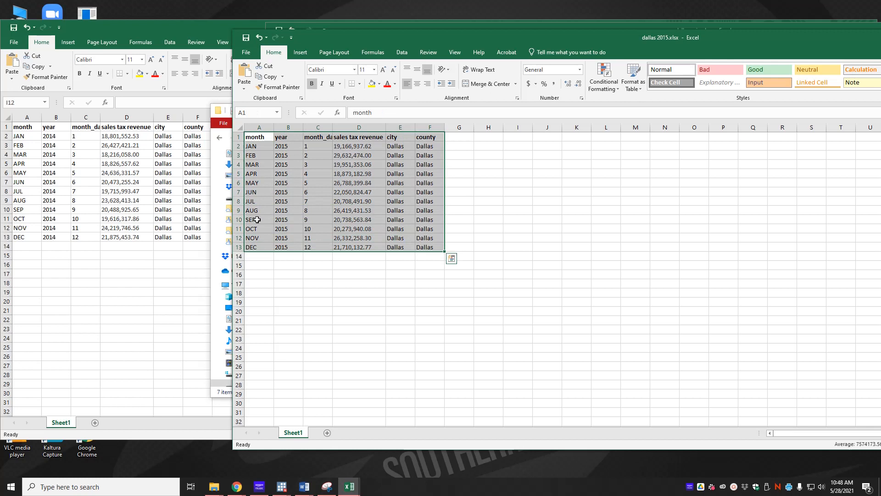
pyautogui.click(24, 247)
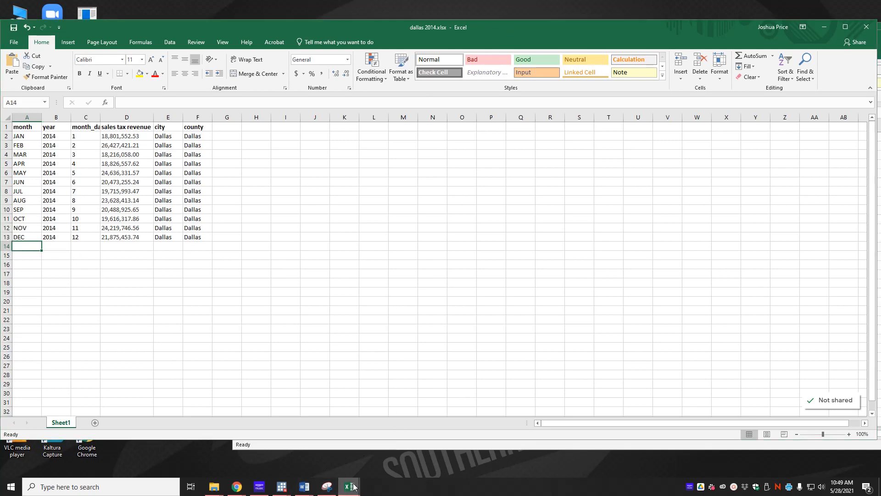
pyautogui.moveTo(354, 486)
pyautogui.click(444, 452)
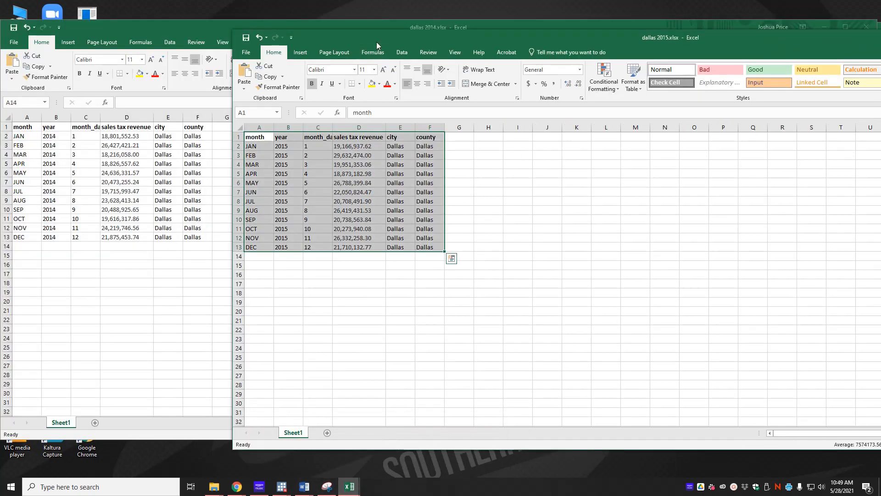
pyautogui.moveTo(376, 42); pyautogui.dragTo(144, 250)
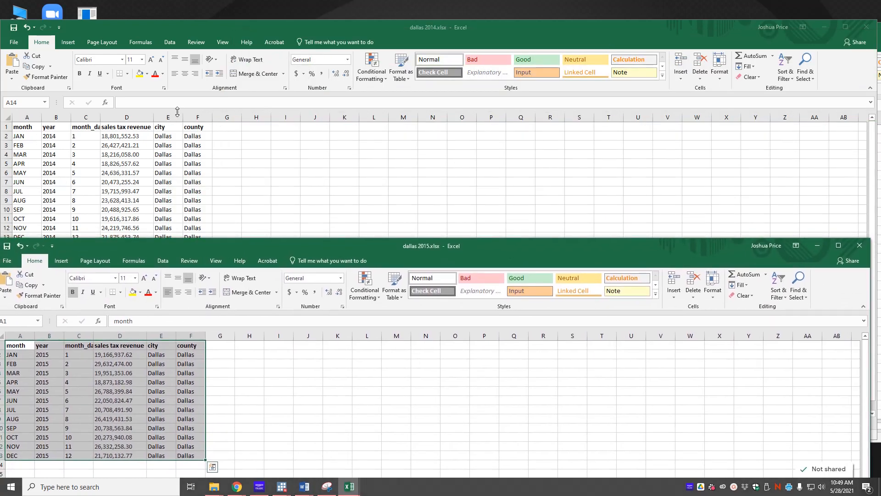
pyautogui.moveTo(259, 252); pyautogui.dragTo(380, 214)
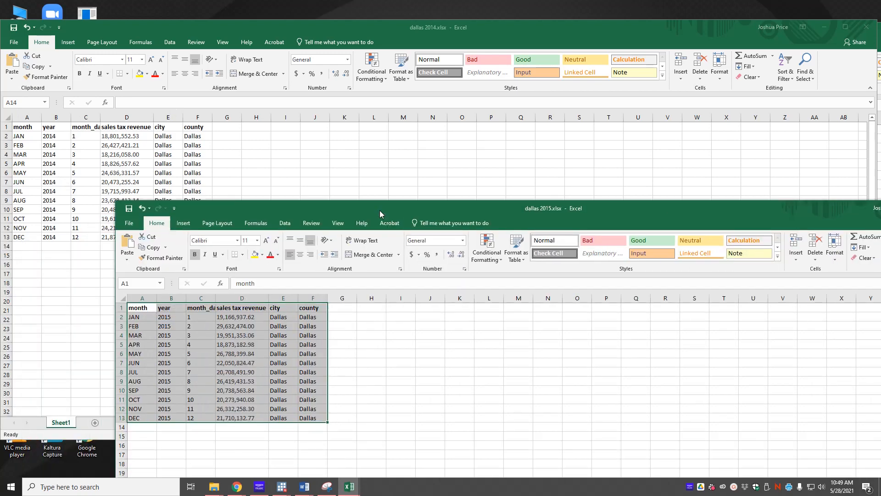
# Bring dallas_rain.xlsx forward and place it beside the two sales tax revenue workbooks for comparison.
pyautogui.moveTo(353, 490)
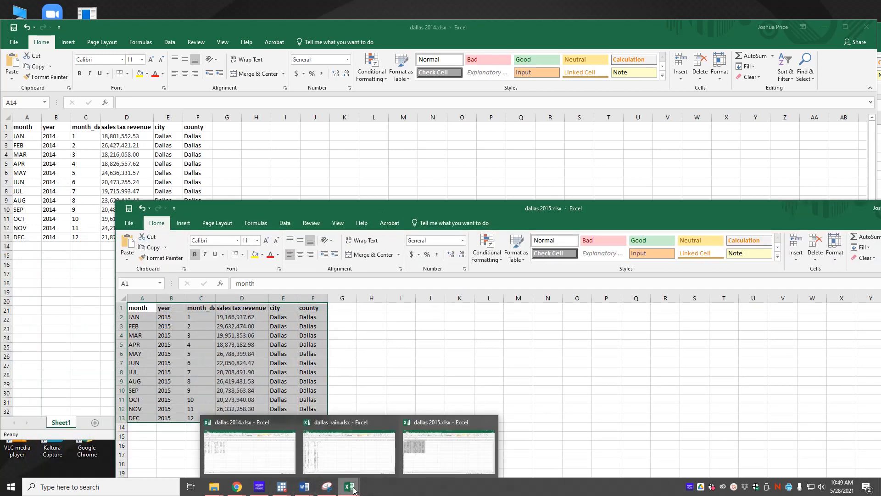
pyautogui.click(350, 452)
pyautogui.moveTo(358, 27); pyautogui.dragTo(349, 56)
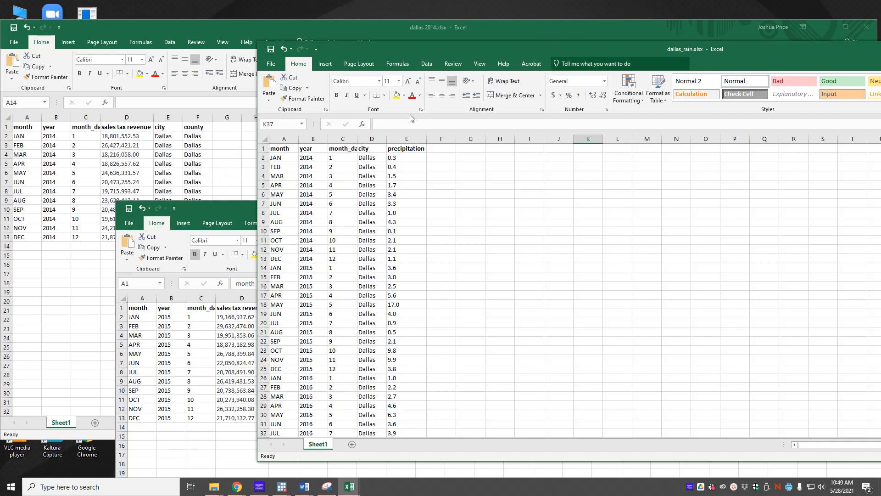
# Close the dallas 2015, dallas_rain and dallas 2014 workbooks without saving any changes.
pyautogui.click(242, 205)
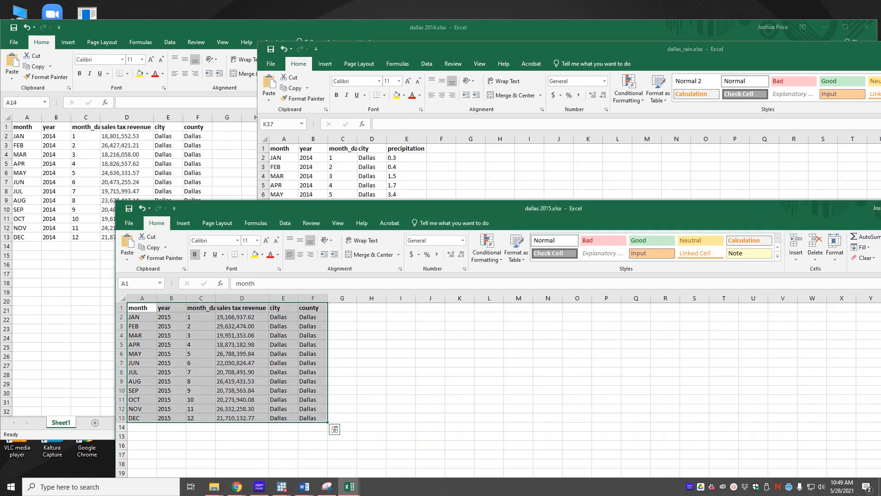
pyautogui.hotkey('alt', 'F4')
pyautogui.click(439, 253)
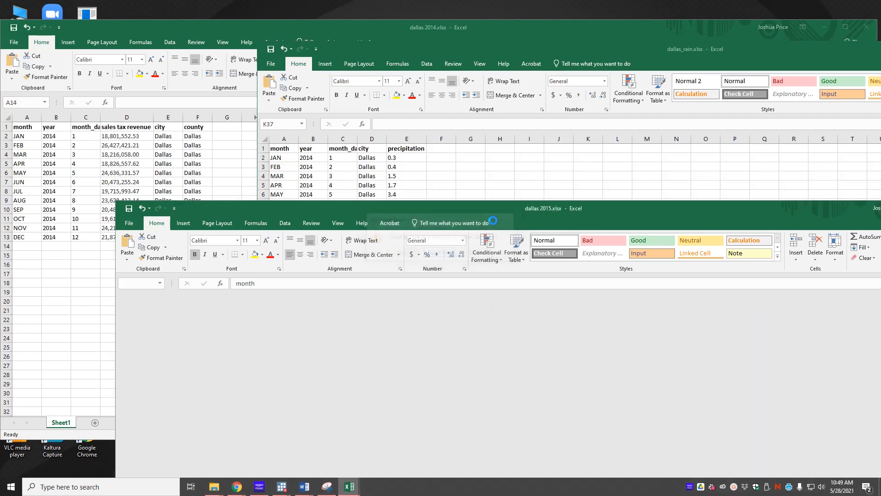
pyautogui.moveTo(655, 51); pyautogui.dragTo(332, 71)
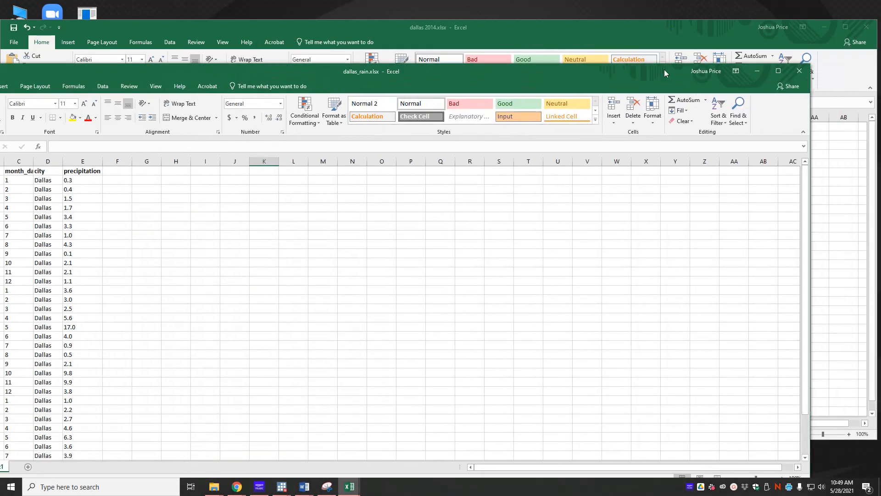
pyautogui.click(802, 73)
pyautogui.click(866, 27)
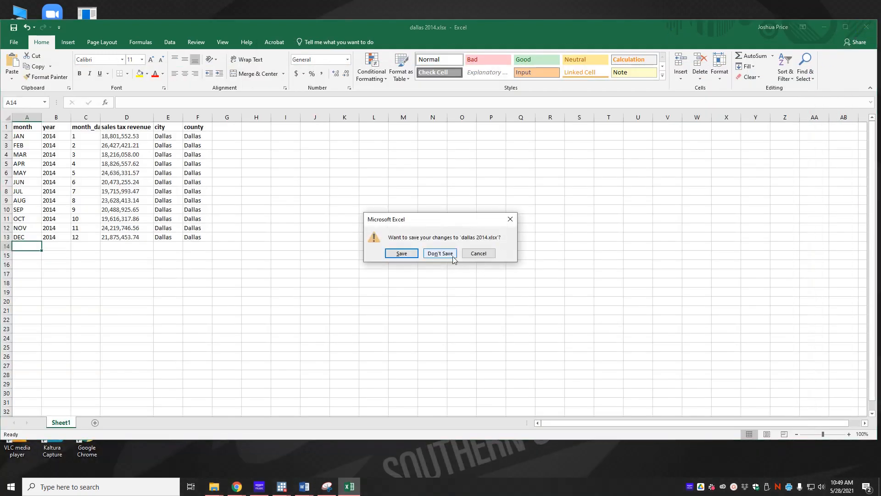
pyautogui.click(440, 253)
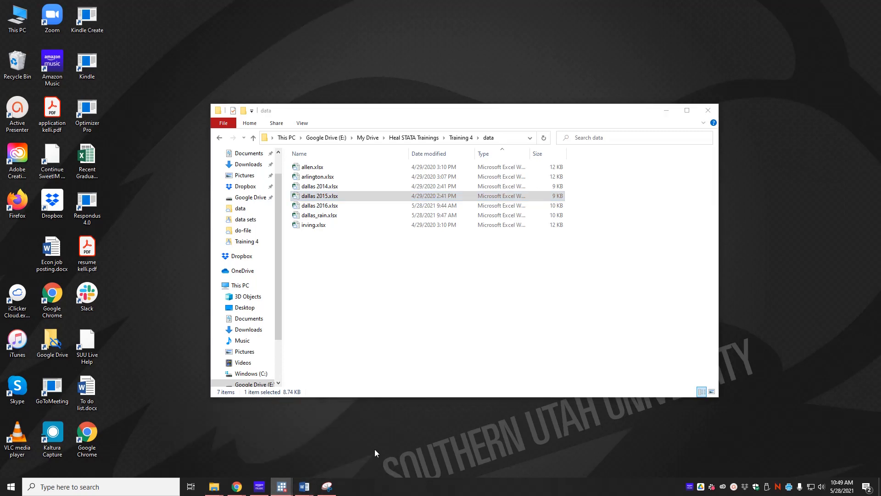
# In Stata's do-file, add a cd command below the header for "E:\My Drive\Heal STATA Trainings\Training 4\data", copying the path from the data folder.
pyautogui.moveTo(880, 142); pyautogui.dragTo(511, 62)
pyautogui.write('cd "')
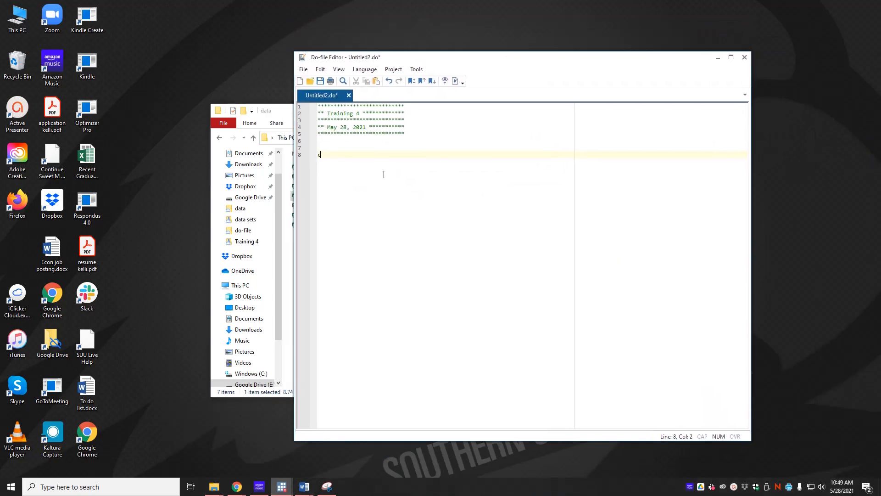
pyautogui.click(275, 114)
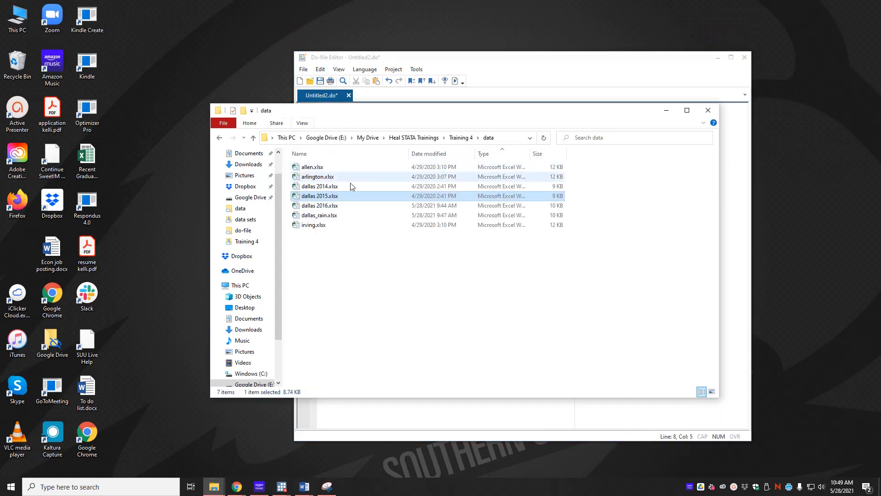
pyautogui.click(507, 138)
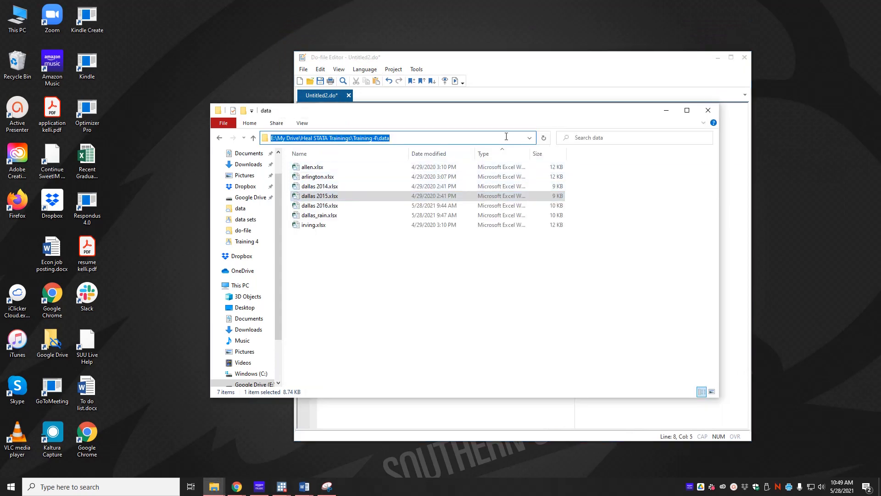
pyautogui.hotkey('ctrl', 'c')
pyautogui.hotkey('alt', 'Tab')
pyautogui.hotkey('ctrl', 'v')
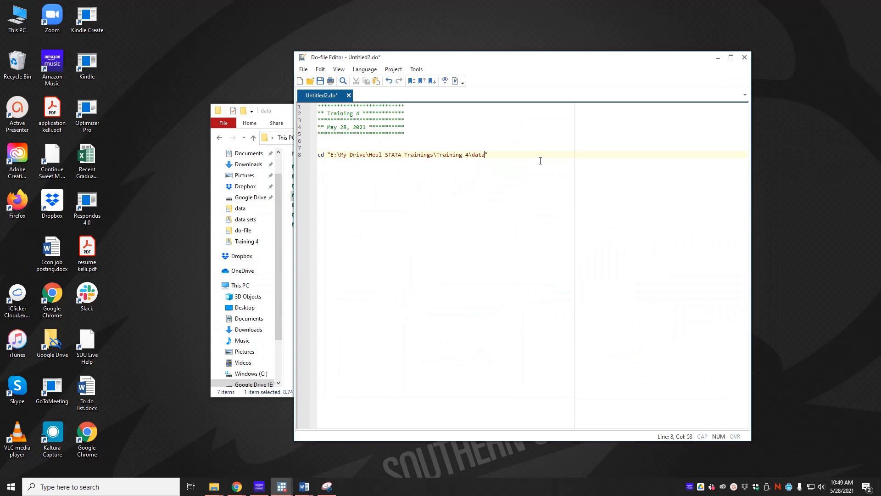
pyautogui.press('Return')
pyautogui.press('Return')
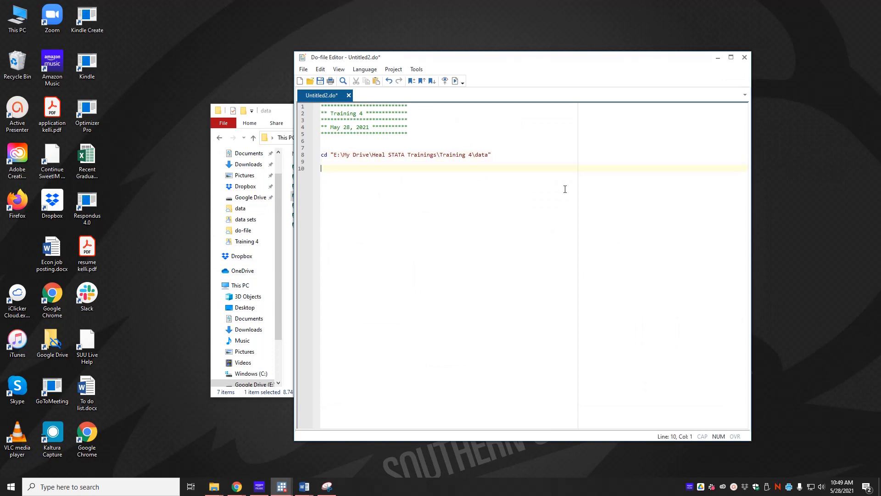
# Place the do-file window beside the data folder's file names and add the section heading "**** Append ******" below the cd command.
pyautogui.hotkey('alt', 'Tab')
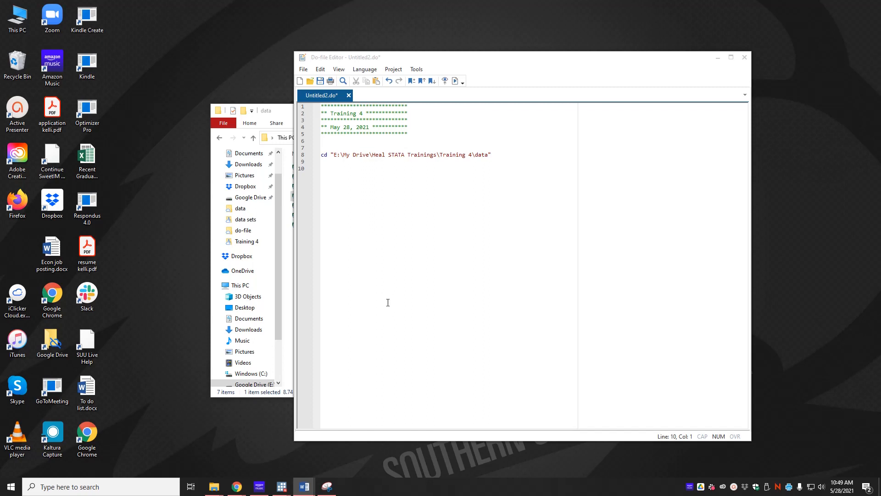
pyautogui.moveTo(431, 59); pyautogui.dragTo(549, 64)
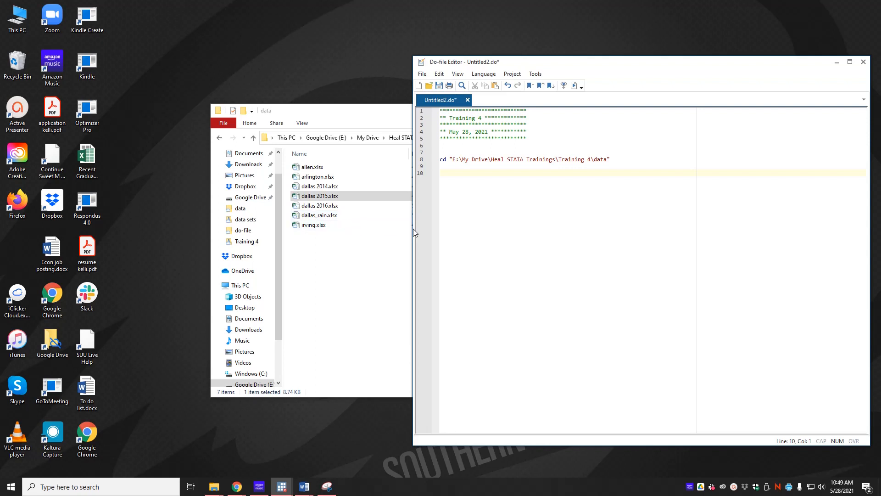
pyautogui.write('**** Append ******')
pyautogui.press('Return')
pyautogui.press('Return')
# Add the comment "*import dallas 2016 *" and below it the command import excel using "dallas_2016.xlsx", first clear.
pyautogui.write('*impo')
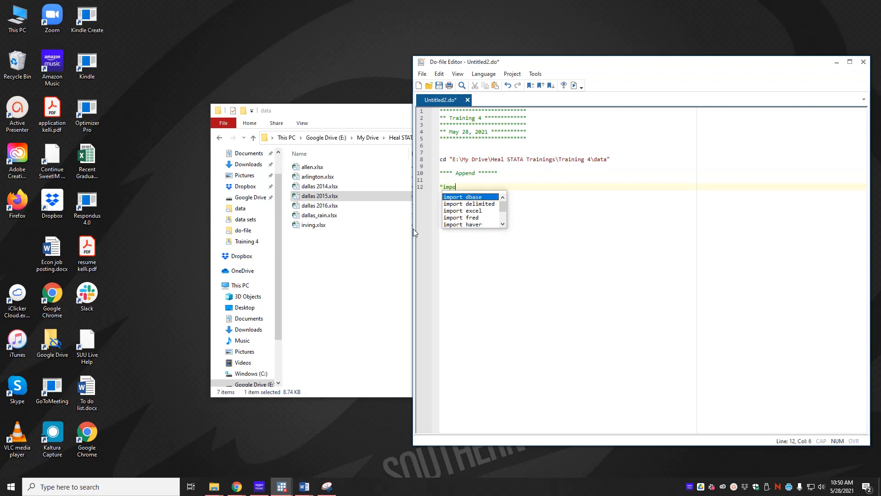
pyautogui.write('rt dallas 2016 *')
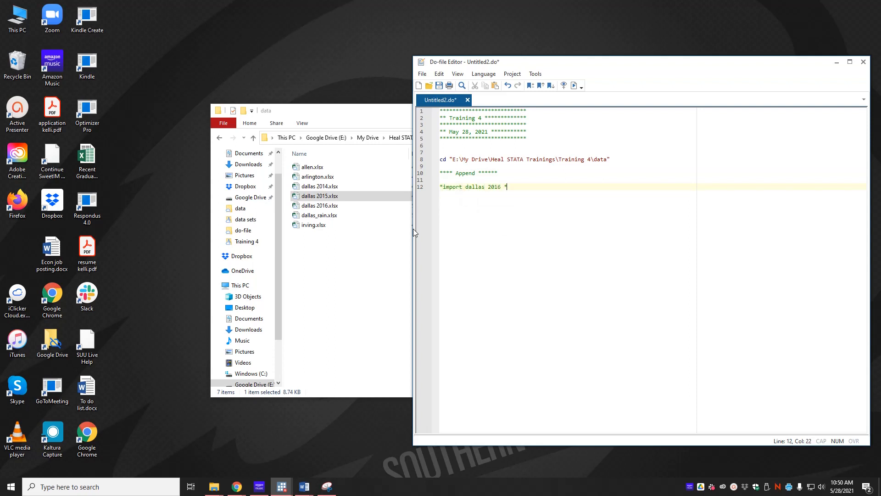
pyautogui.press('Return')
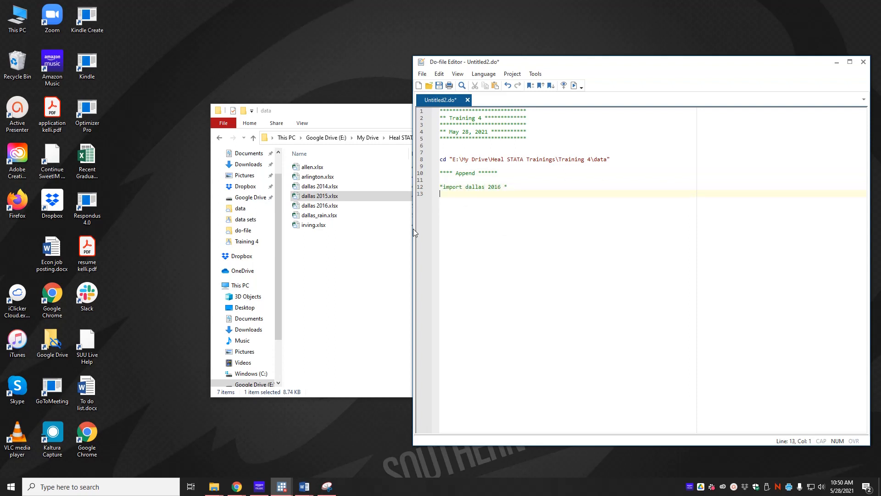
pyautogui.write('import excel using "dallas_2016.xlsx')
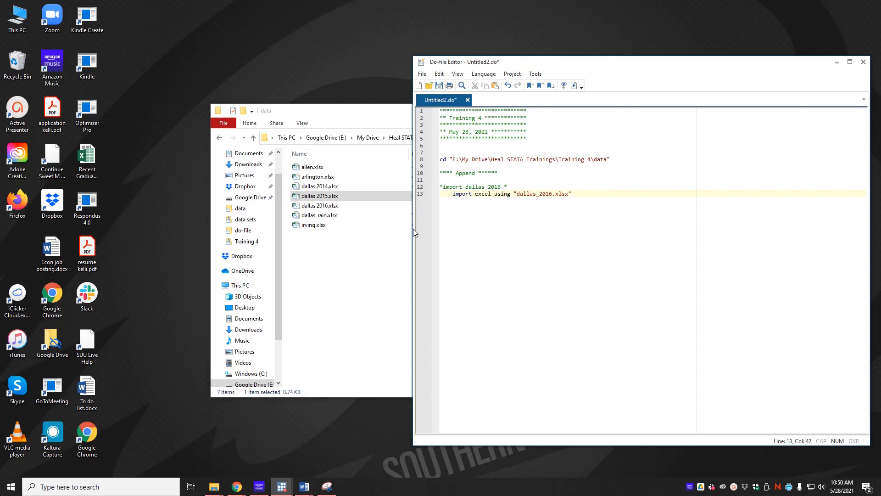
pyautogui.write('", first clear')
# Add the command save dallas_2016, replace below the import line.
pyautogui.press('Return')
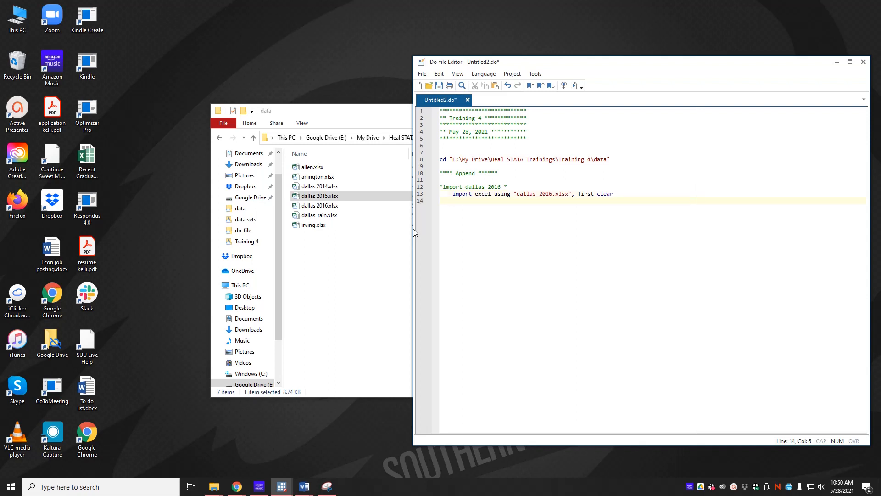
pyautogui.write('save dallas_s')
pyautogui.press('BackSpace')
pyautogui.write('2016')
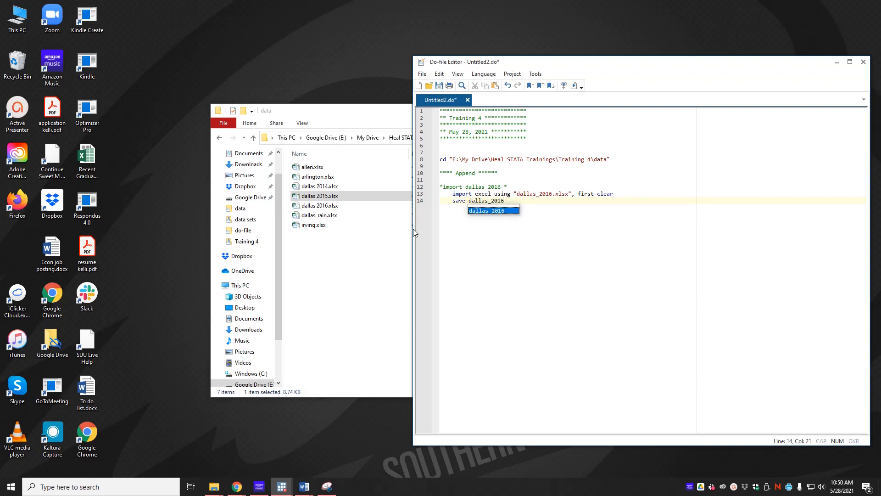
pyautogui.write(', replace')
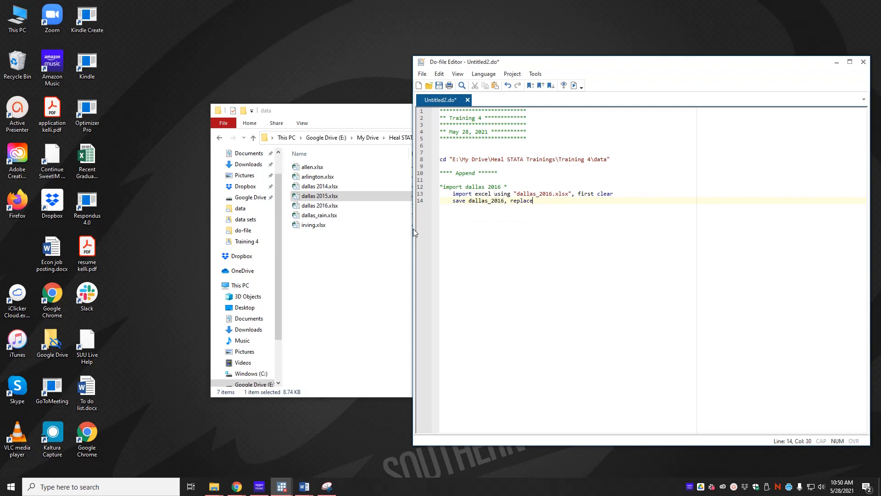
# Add the comment "* import dallas 2016 *" below the first block and place a copy of the import and save lines under it.
pyautogui.press('Return')
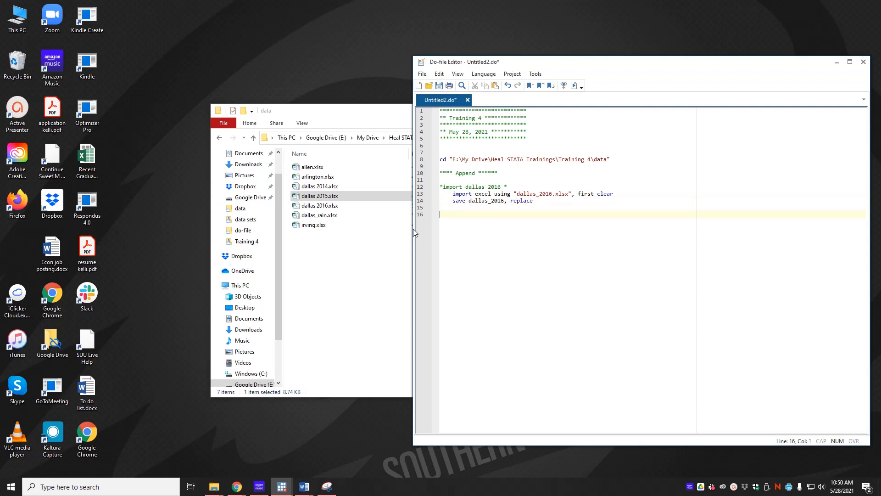
pyautogui.write('* import dallas 2016 *')
pyautogui.press('Return')
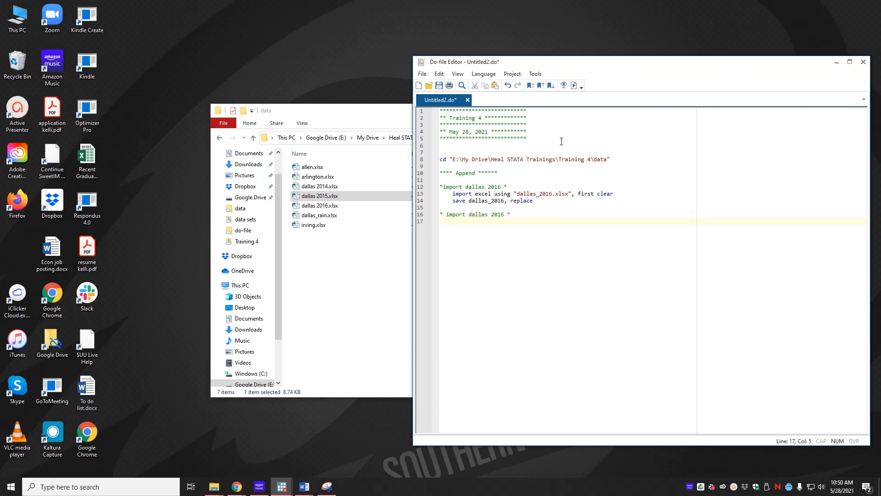
pyautogui.moveTo(534, 202); pyautogui.dragTo(436, 196)
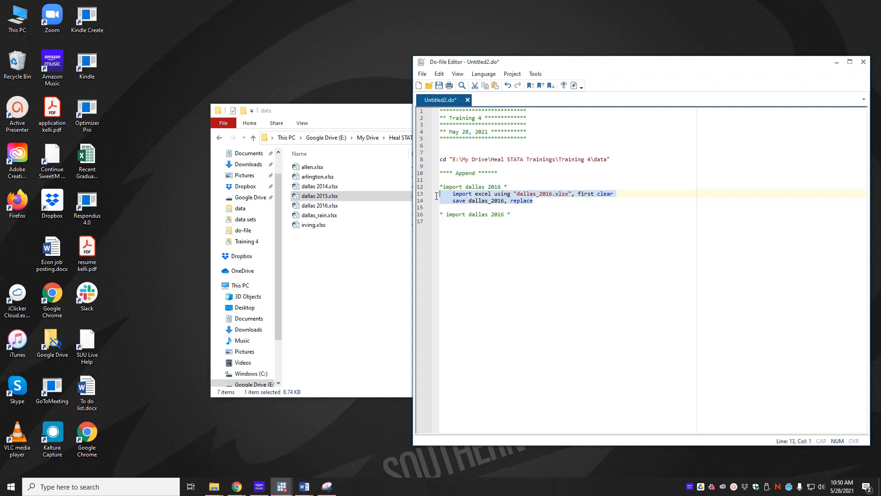
pyautogui.hotkey('ctrl', 'c')
pyautogui.click(463, 221)
pyautogui.hotkey('ctrl', 'v')
pyautogui.click(453, 222)
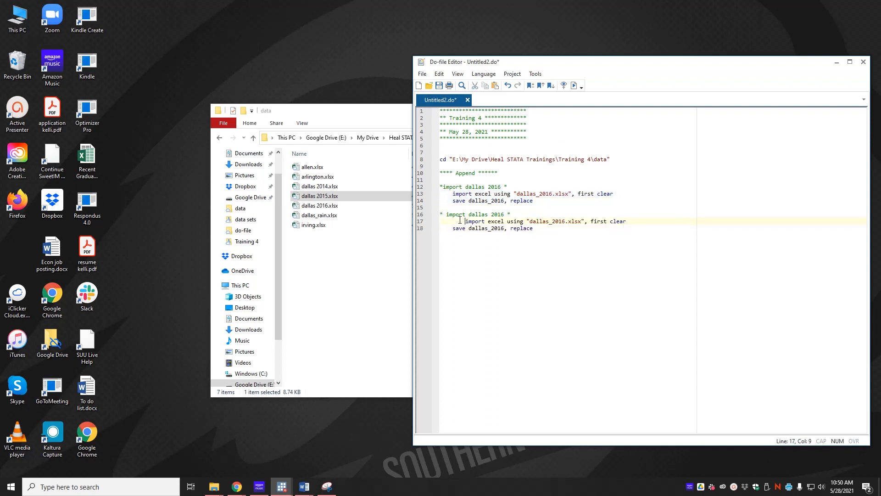
# Change the year to 2015 in the second block's comment, import line and save line.
pyautogui.click(552, 221)
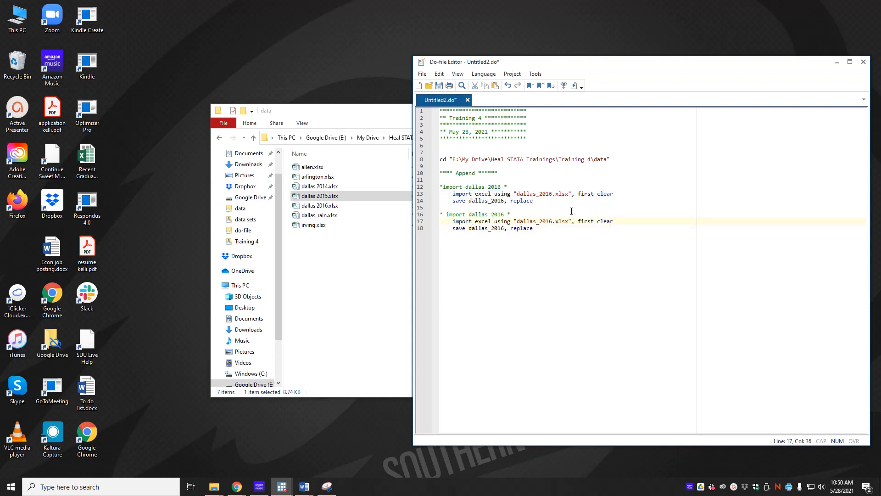
pyautogui.press('BackSpace')
pyautogui.write('5')
pyautogui.click(571, 211)
pyautogui.press('BackSpace')
pyautogui.write('5')
pyautogui.click(504, 228)
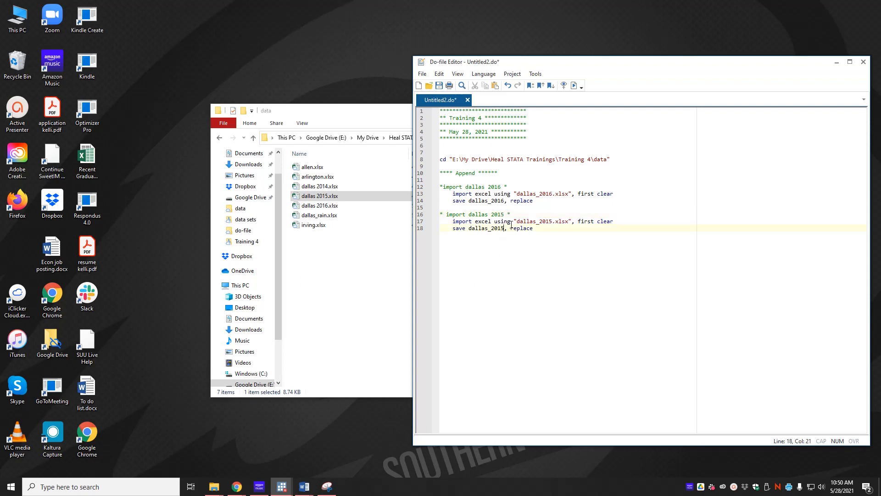
# Add a third import and save block below the 2015 block, headed by an unindented copy of the 2015 comment.
pyautogui.click(587, 253)
pyautogui.press('Return')
pyautogui.press('Return')
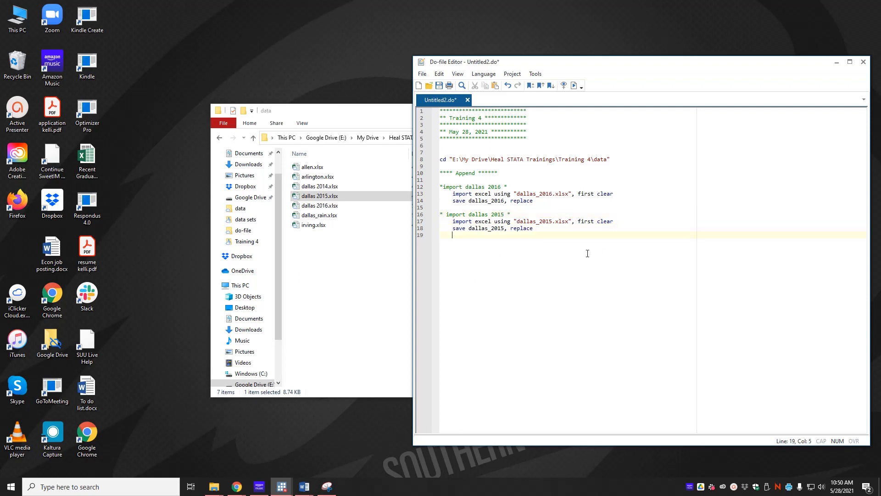
pyautogui.hotkey('ctrl', 'v')
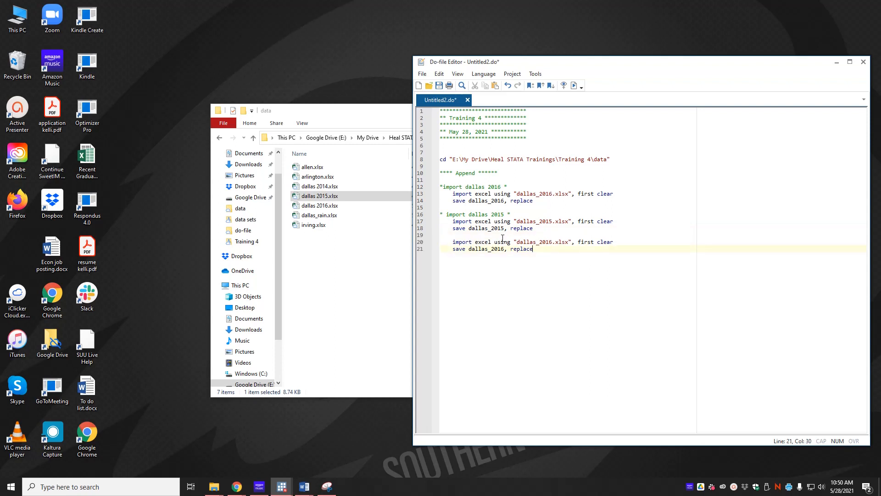
pyautogui.moveTo(527, 215); pyautogui.dragTo(379, 216)
pyautogui.press('Down')
pyautogui.press('Down')
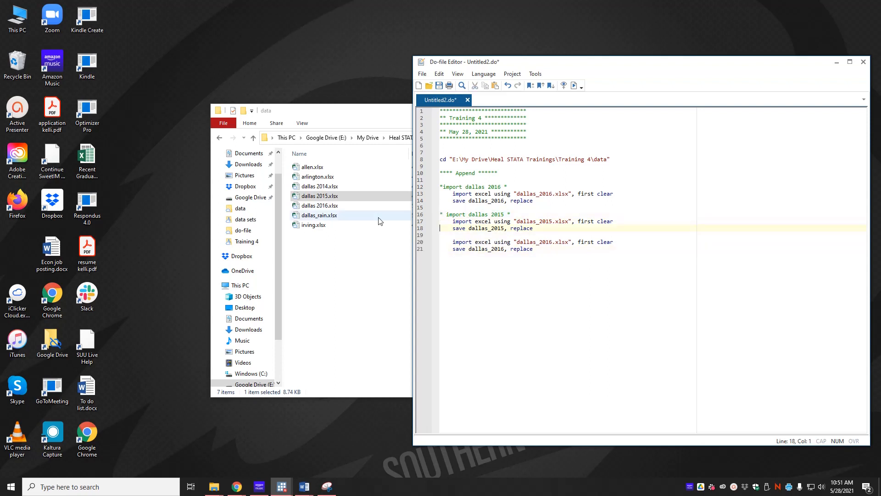
pyautogui.press('Return')
pyautogui.hotkey('ctrl', 'v')
pyautogui.press('Home')
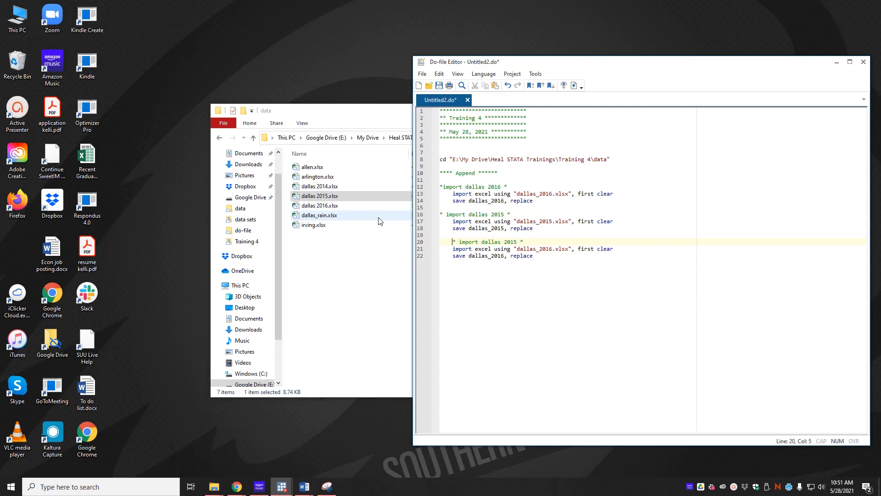
pyautogui.press('Delete')
pyautogui.press('Delete')
pyautogui.press('Delete')
pyautogui.press('Delete')
# Change the year to 2014 in the third block's comment, import line and save line.
pyautogui.click(504, 241)
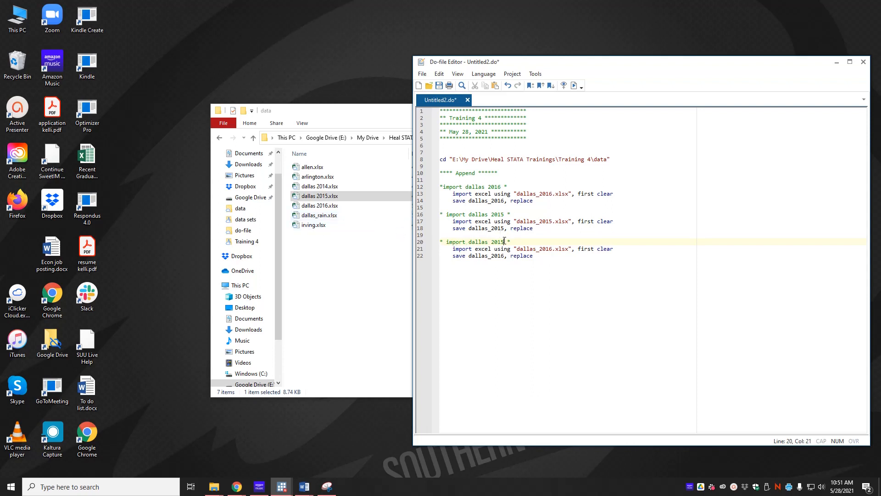
pyautogui.press('BackSpace')
pyautogui.write('4')
pyautogui.press('BackSpace')
pyautogui.write('4')
pyautogui.moveTo(548, 248); pyautogui.dragTo(552, 248)
pyautogui.write('4')
pyautogui.press('Down')
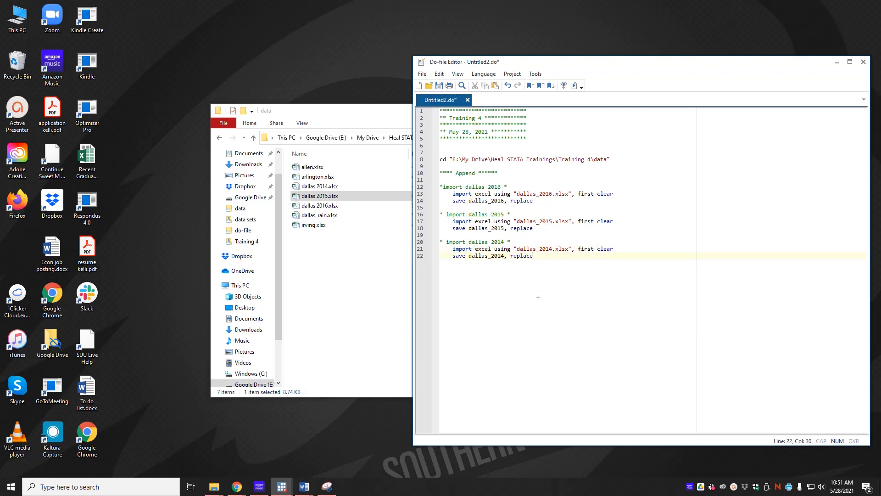
pyautogui.hotkey('alt', 'Tab')
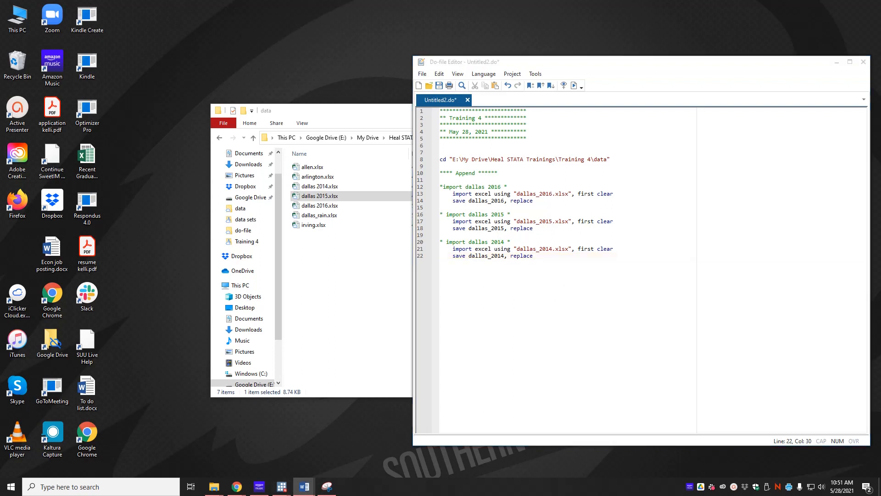
pyautogui.click(696, 306)
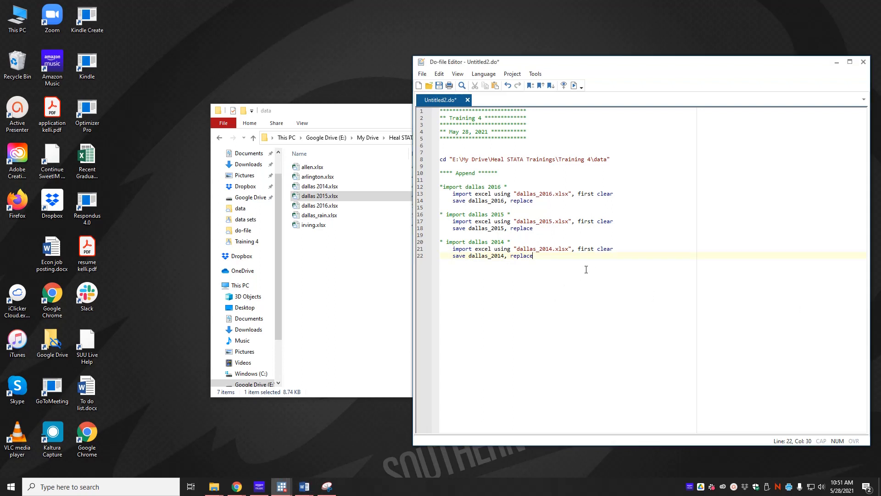
# Add the comment "** now that they are STATA formatted, let's append **" below the 2014 block.
pyautogui.press('Return')
pyautogui.press('Return')
pyautogui.press('Return')
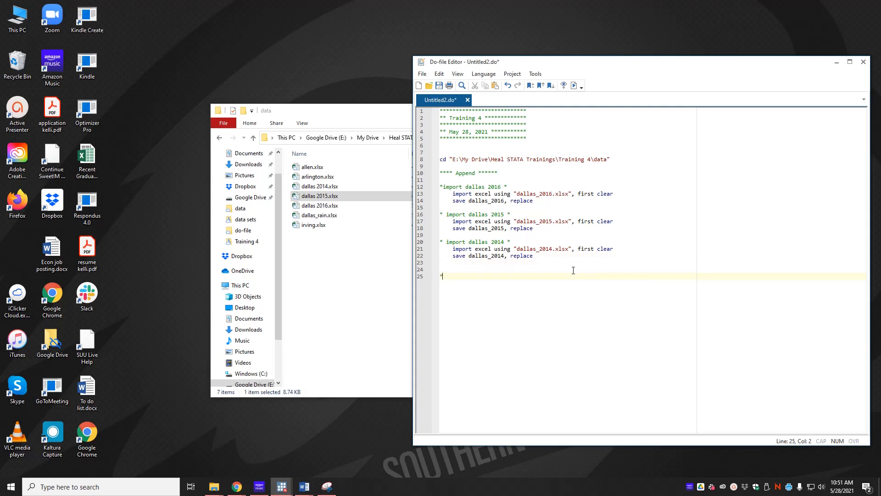
pyautogui.write('** now that tehy')
pyautogui.press('BackSpace')
pyautogui.press('BackSpace')
pyautogui.press('BackSpace')
pyautogui.press('BackSpace')
pyautogui.write("hey are STATA formatted, let's append **")
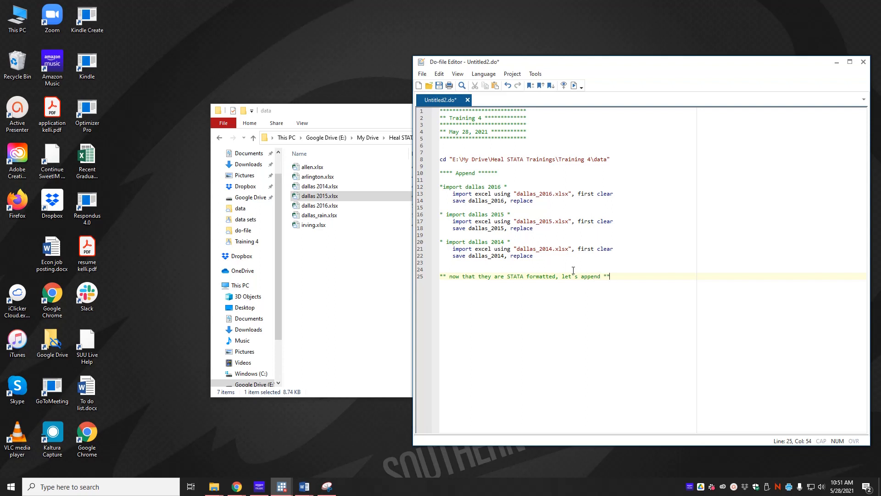
# Add the commands use dallas_2014, clear and append using dallas_2015 below the append comment.
pyautogui.press('Return')
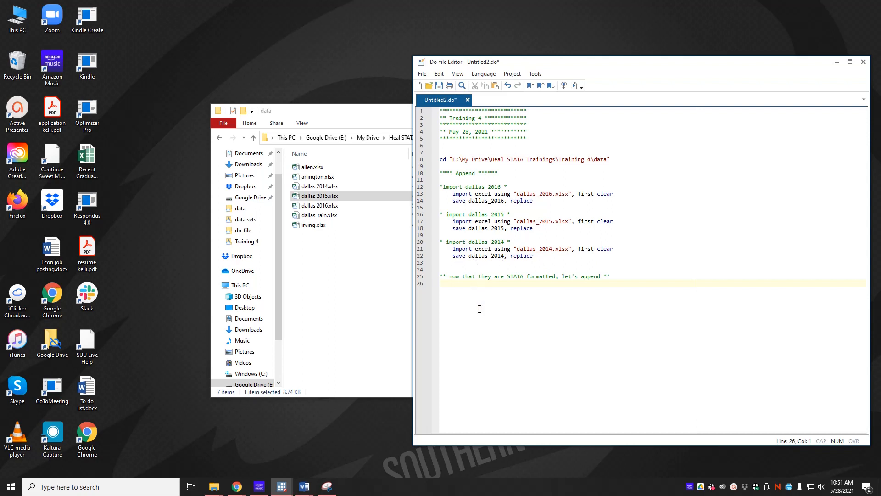
pyautogui.write('use dallas_2014')
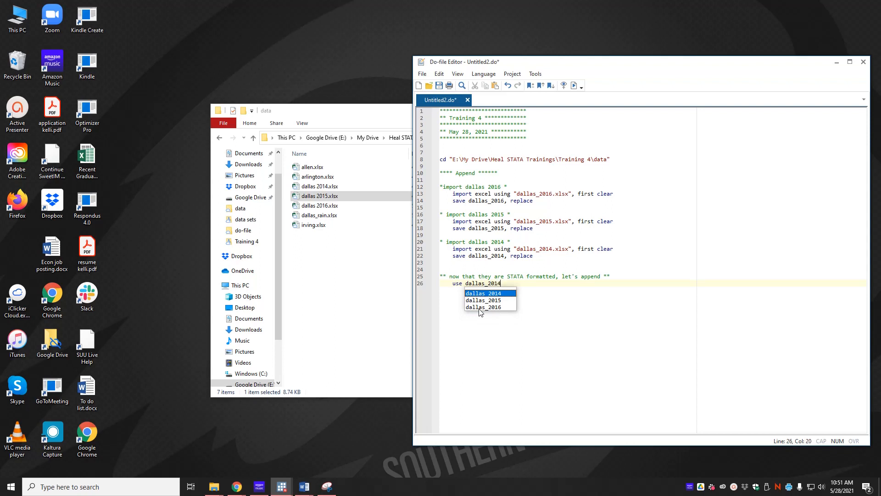
pyautogui.write(', clear')
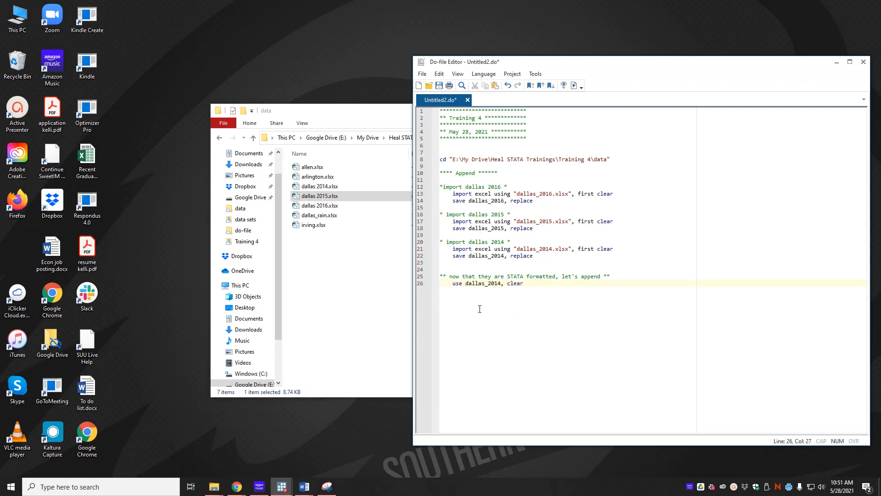
pyautogui.press('Return')
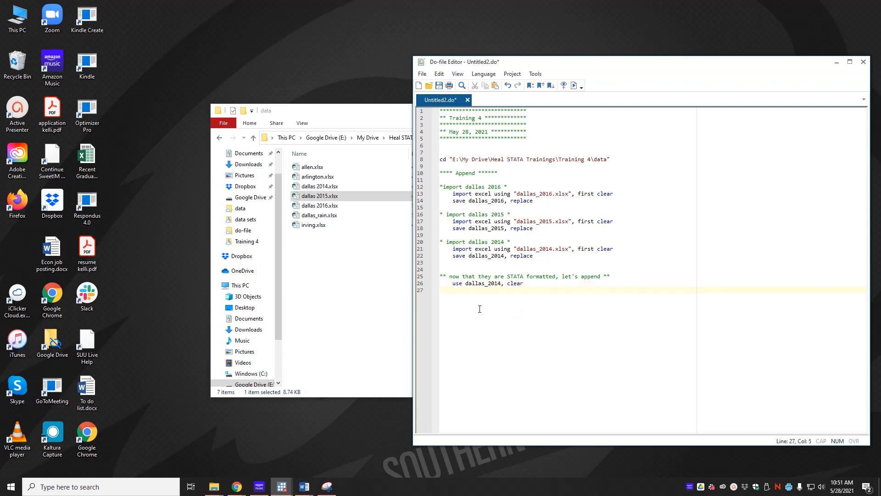
pyautogui.write('append using ')
pyautogui.write('dallas')
pyautogui.write('_210')
pyautogui.write('15')
# Review the do-file's output in the main Stata window and check the Dallas workbook names in the data folder.
pyautogui.click(283, 491)
pyautogui.click(234, 454)
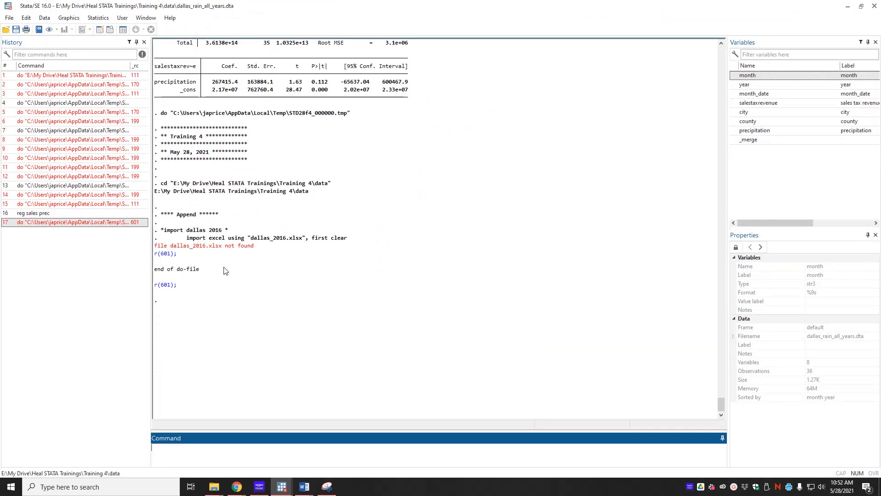
pyautogui.hotkey('alt', 'Tab')
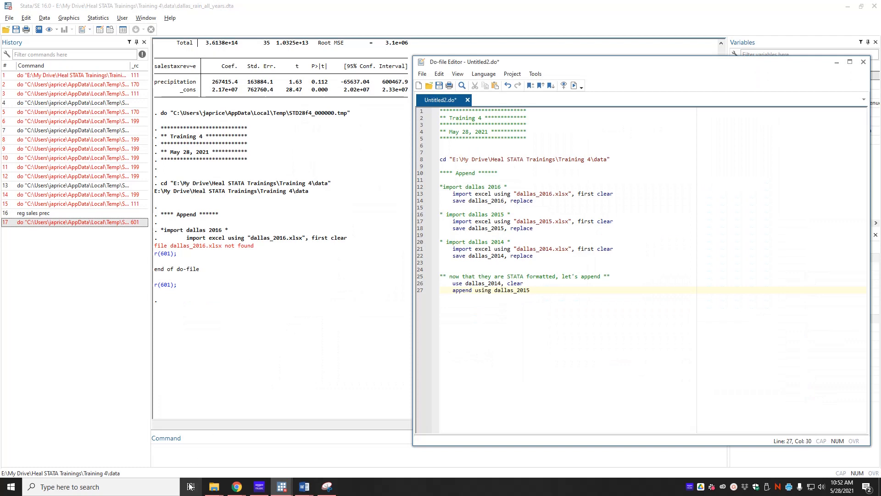
pyautogui.moveTo(214, 486)
pyautogui.click(115, 454)
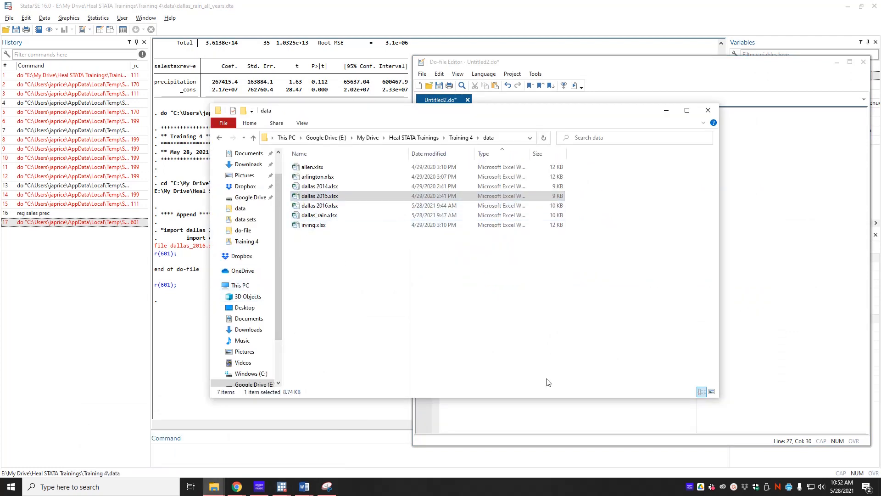
pyautogui.click(751, 327)
# Replace the underscore with a space in the .xlsx file names of the 2016, 2015 and 2014 import lines.
pyautogui.click(540, 199)
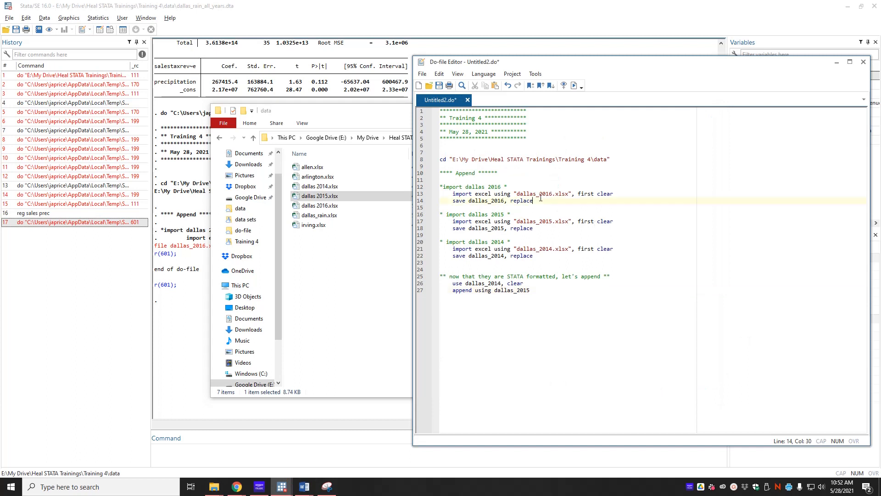
pyautogui.press('Delete')
pyautogui.press('Down')
pyautogui.press('Down')
pyautogui.press('Down')
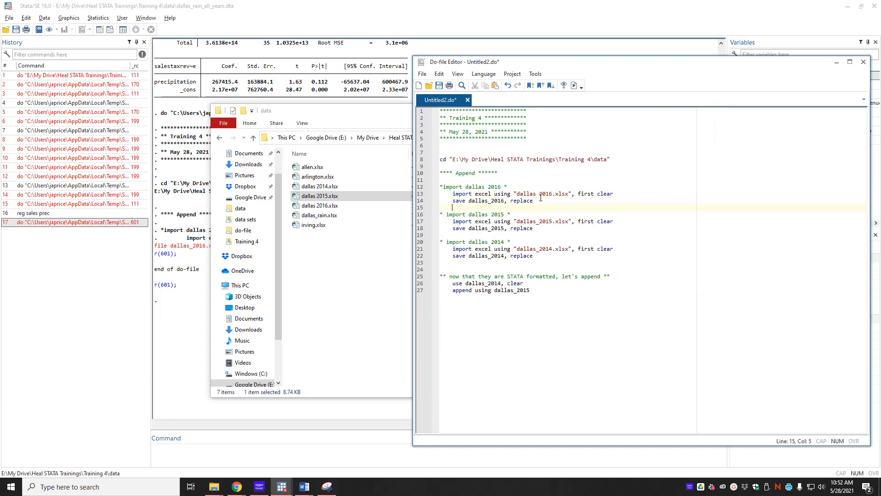
pyautogui.press('Down')
pyautogui.press('Down')
pyautogui.press('Down')
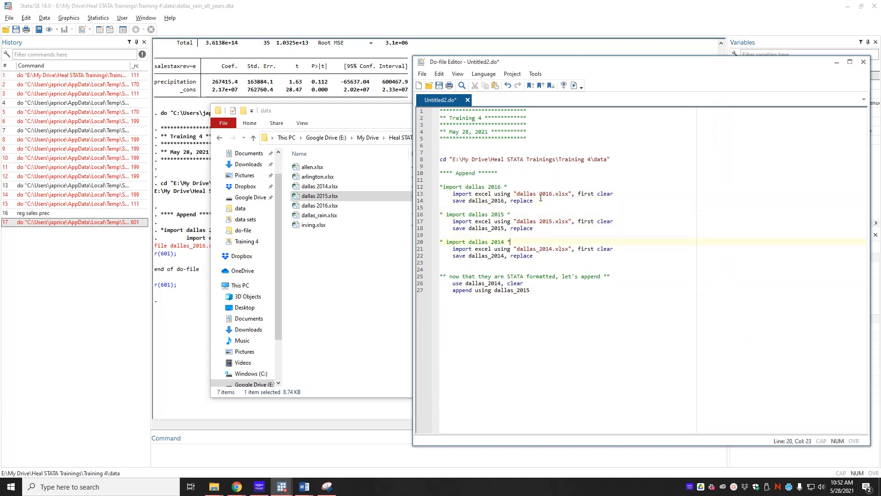
pyautogui.press('BackSpace')
# Run the whole do-file and bring the Stata results window forward.
pyautogui.click(573, 379)
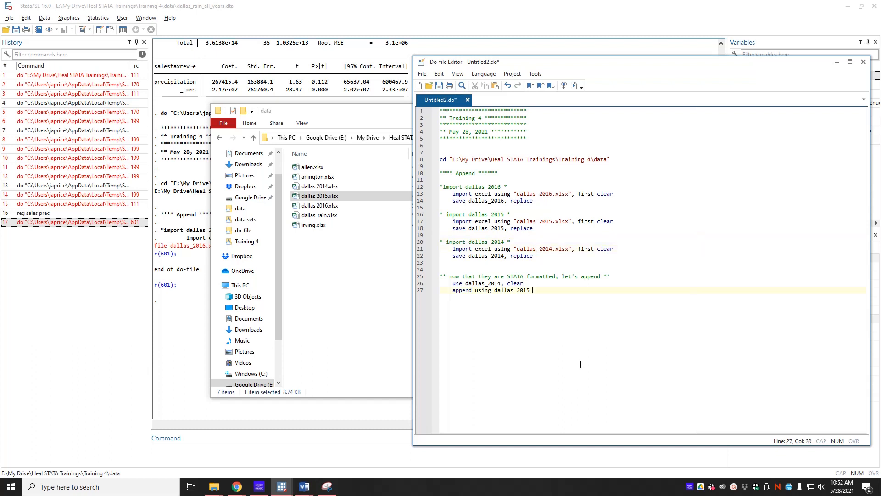
pyautogui.click(574, 85)
pyautogui.click(168, 335)
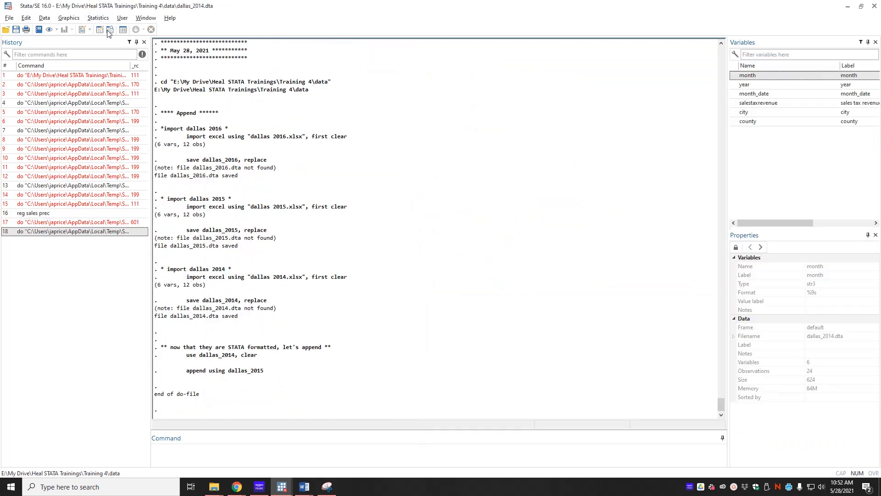
# Browse the appended data set and highlight the 2014 rows, followed by the 2015 rows.
pyautogui.click(110, 30)
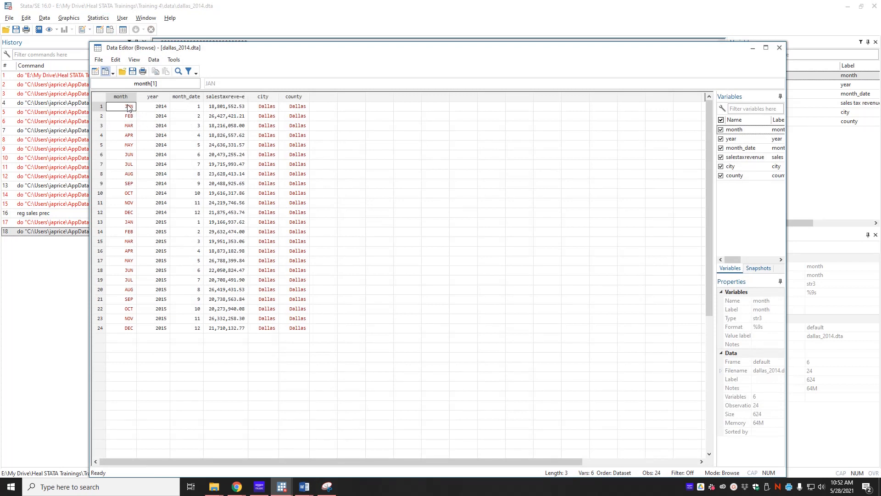
pyautogui.moveTo(128, 107); pyautogui.dragTo(296, 212)
pyautogui.moveTo(130, 222); pyautogui.dragTo(299, 331)
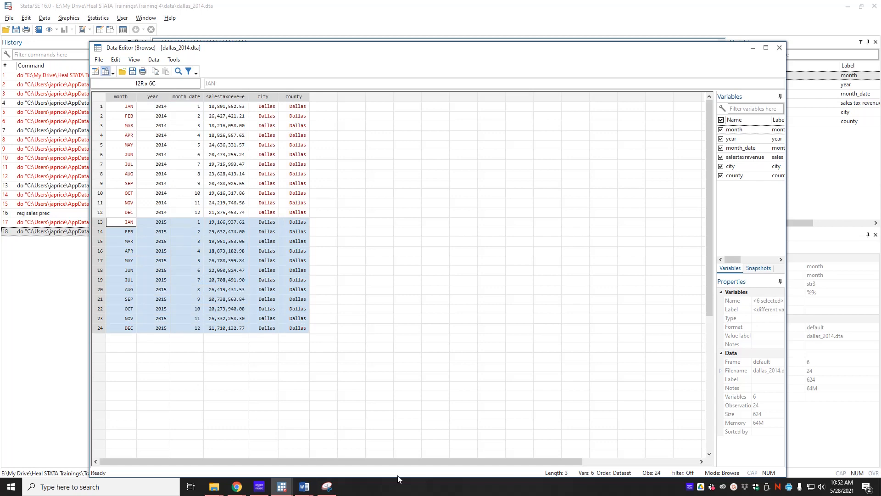
# Return to the do-file and add dallas_2016 to the append using line after dallas_2015.
pyautogui.hotkey('alt', 'Tab')
pyautogui.hotkey('alt', 'Tab')
pyautogui.hotkey('alt', 'Tab')
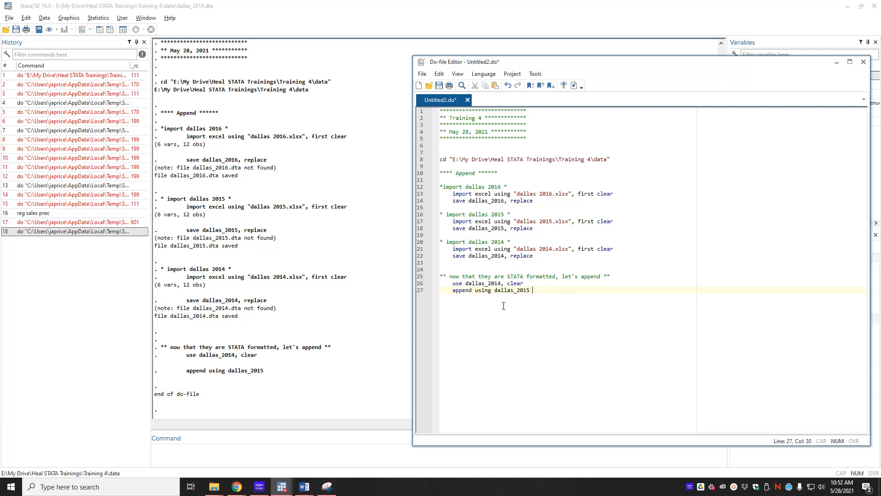
pyautogui.write('dallas')
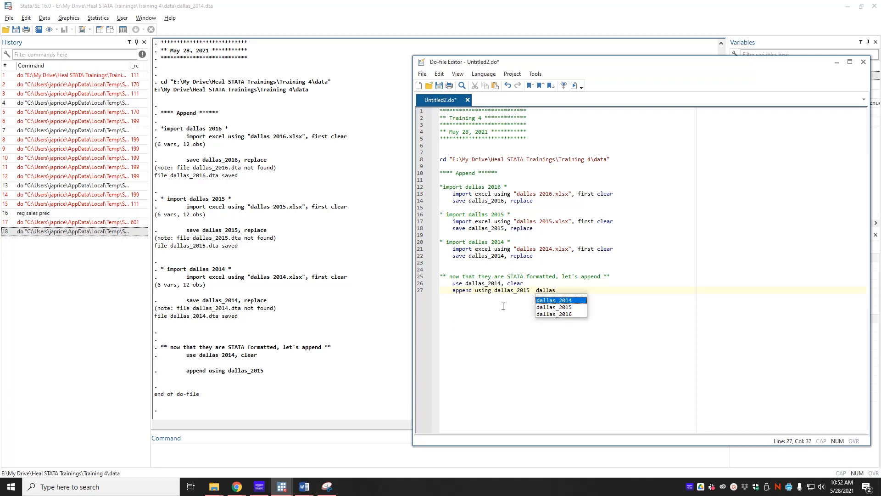
pyautogui.write('_216')
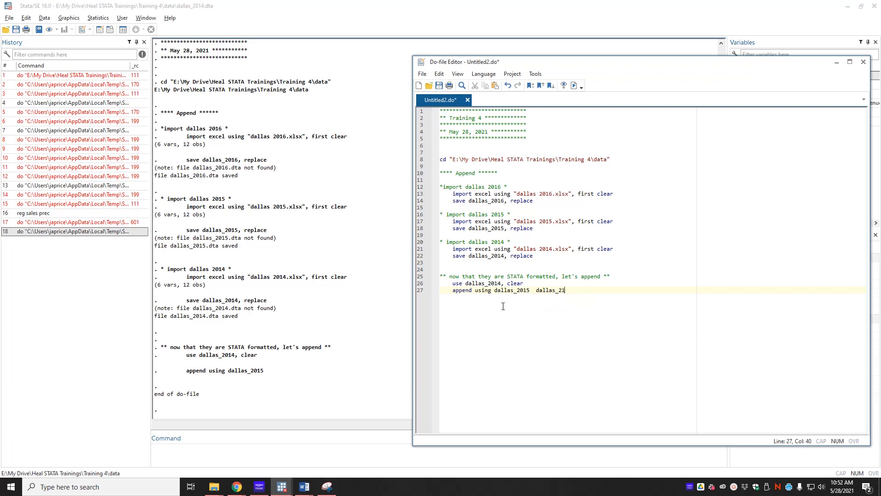
pyautogui.press('BackSpace')
pyautogui.press('BackSpace')
pyautogui.write('016')
# Add the comment "*save final data set*" below the append command, separated by blank lines.
pyautogui.press('Return')
pyautogui.press('Return')
pyautogui.press('Return')
pyautogui.press('Return')
pyautogui.press('Tab')
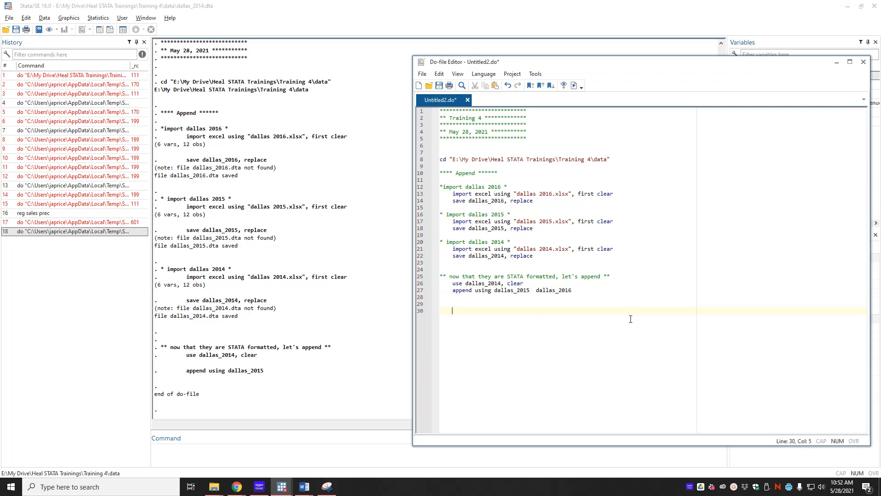
pyautogui.write('*save final data set*')
pyautogui.press('Return')
# Add the command save dallas_2014_2016, replace below the final comment and run the do-file.
pyautogui.press('Tab')
pyautogui.write('save dallas')
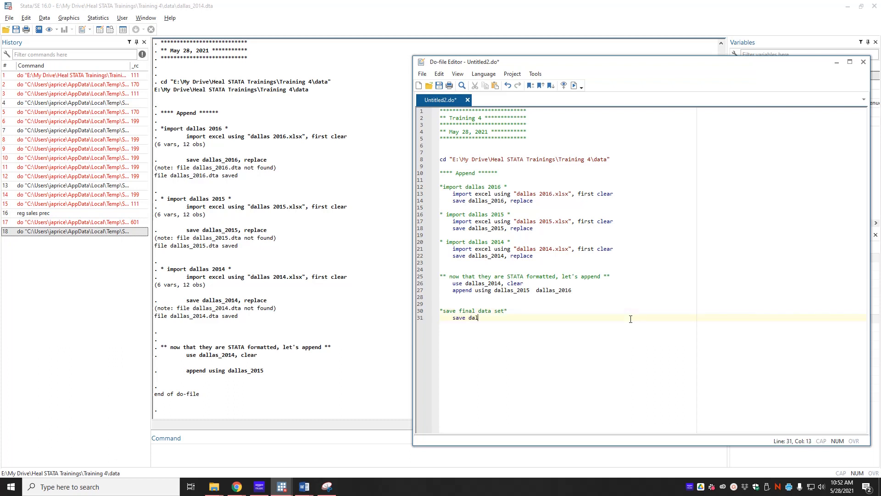
pyautogui.write('_2014')
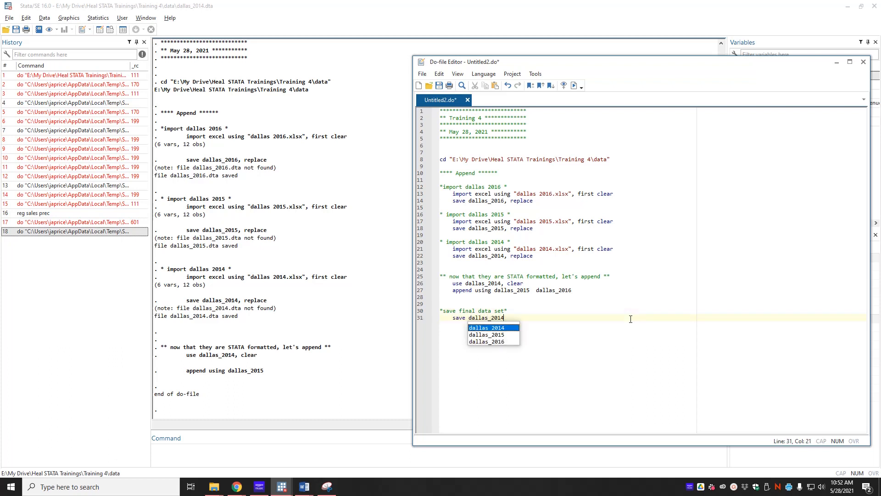
pyautogui.write('_2016')
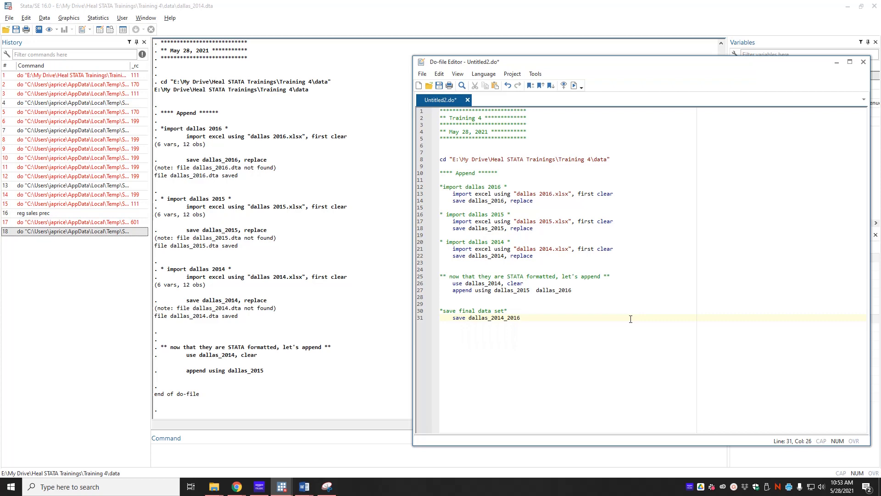
pyautogui.write(', replace')
pyautogui.click(573, 86)
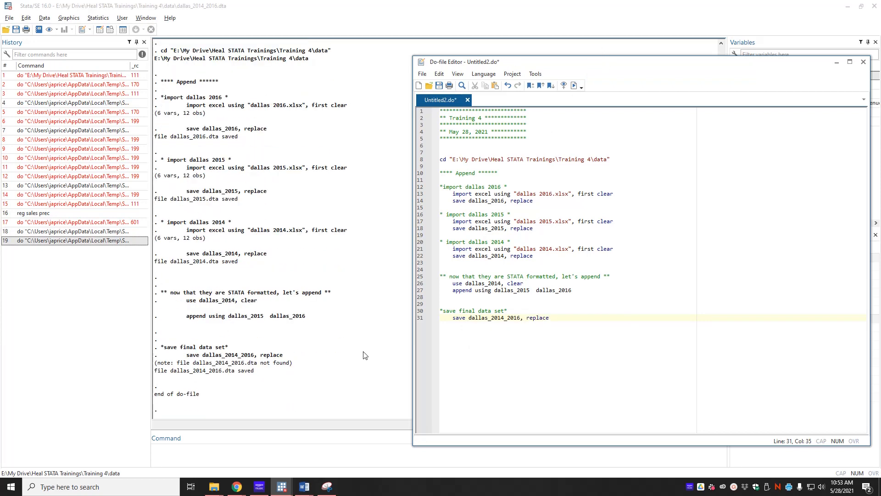
pyautogui.click(236, 381)
# Look over the four Dallas .dta files in the data folder, selecting them together, and return to Stata.
pyautogui.click(213, 486)
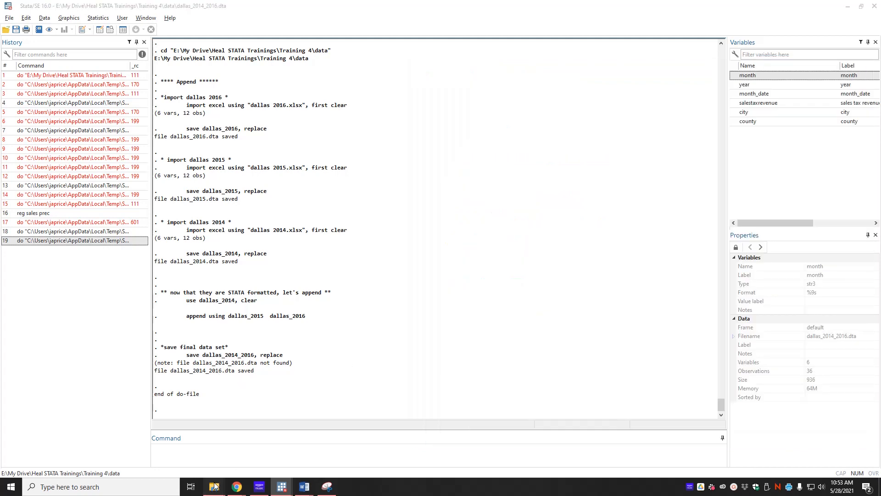
pyautogui.click(126, 456)
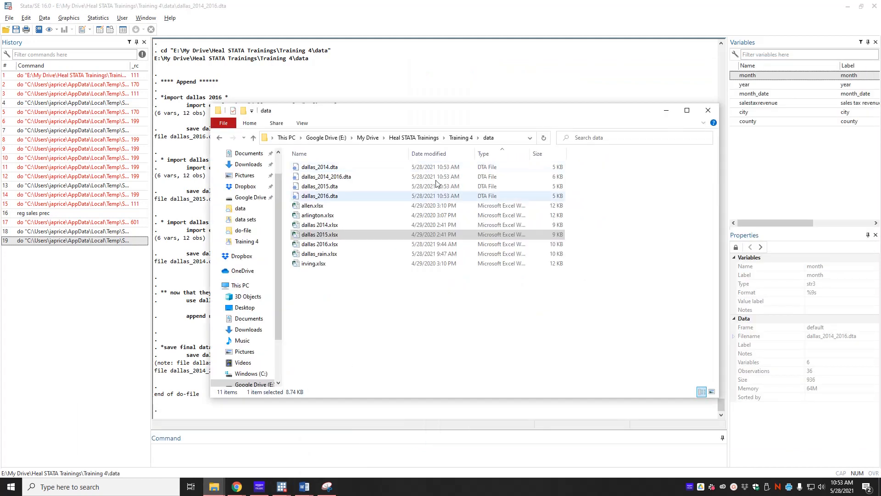
pyautogui.click(343, 167)
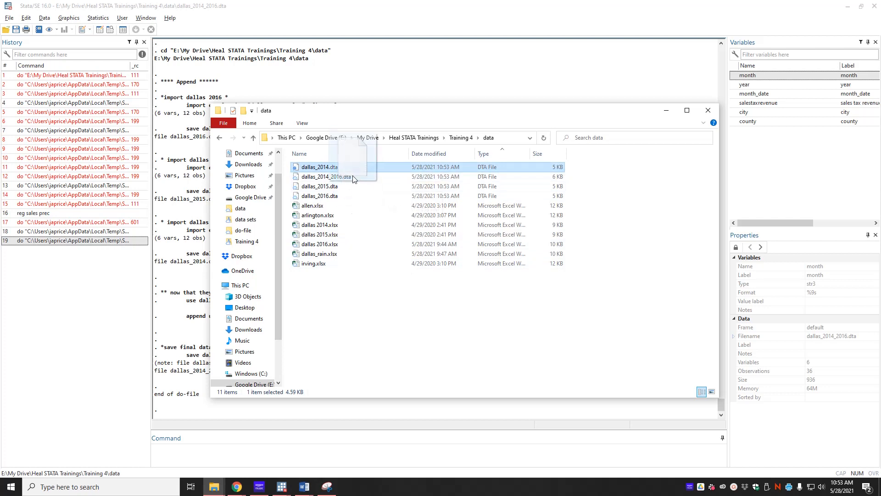
pyautogui.keyDown('shift'); pyautogui.click(345, 197); pyautogui.keyUp('shift')
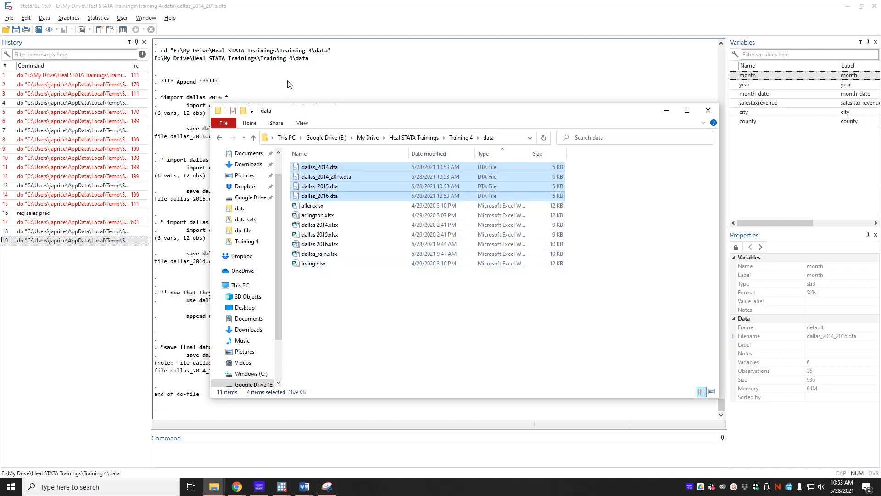
pyautogui.click(309, 138)
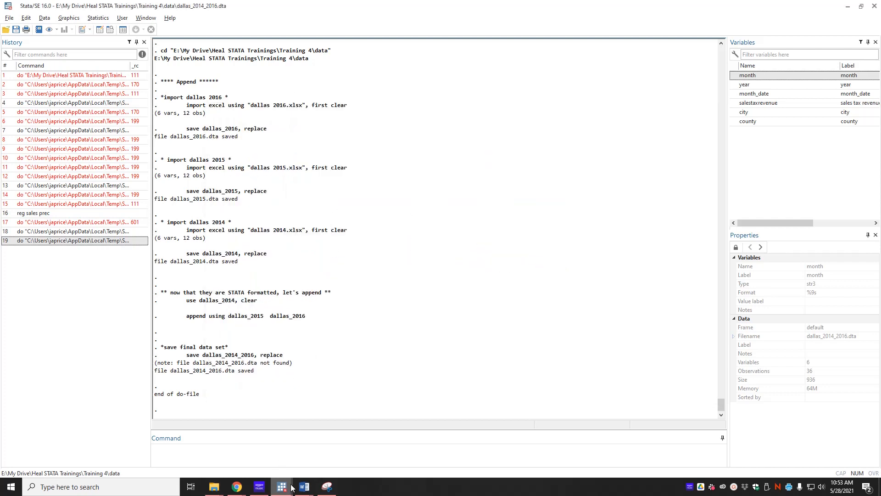
# Return to the do-file and add the heading "**** Merge ****" below the final save command, separated by blank lines.
pyautogui.moveTo(293, 487)
pyautogui.click(326, 447)
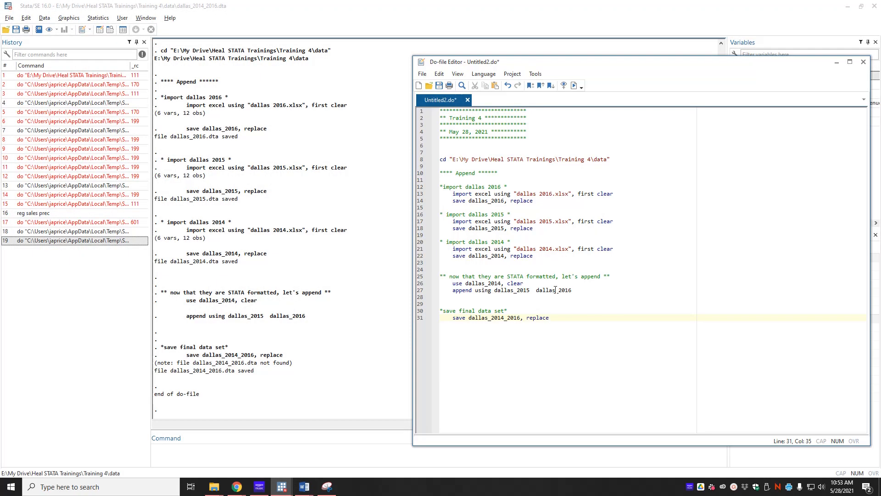
pyautogui.hotkey('alt', 'Tab')
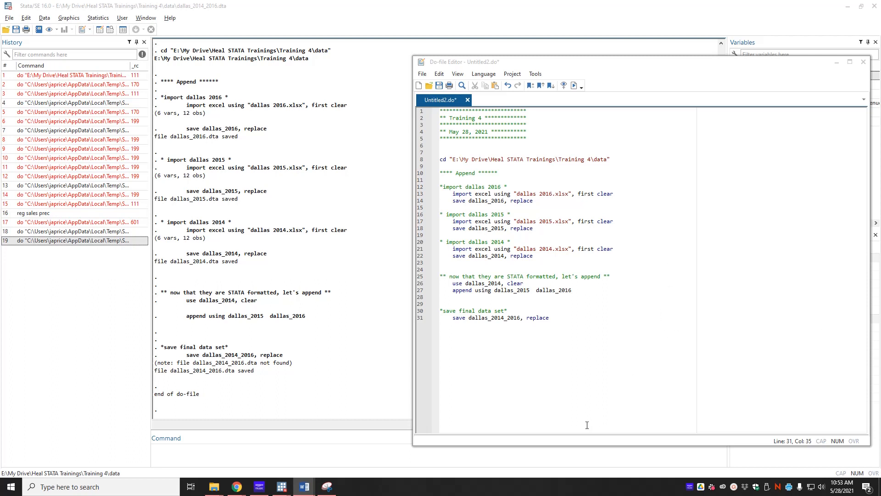
pyautogui.click(569, 377)
pyautogui.write('\\')
pyautogui.press('Return')
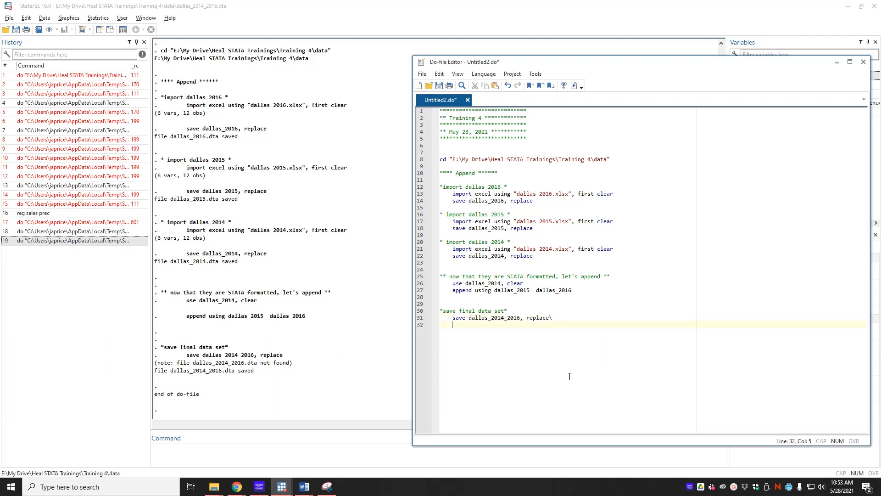
pyautogui.press('BackSpace')
pyautogui.press('BackSpace')
pyautogui.press('Return')
pyautogui.press('Return')
pyautogui.press('Return')
pyautogui.press('Return')
pyautogui.press('Return')
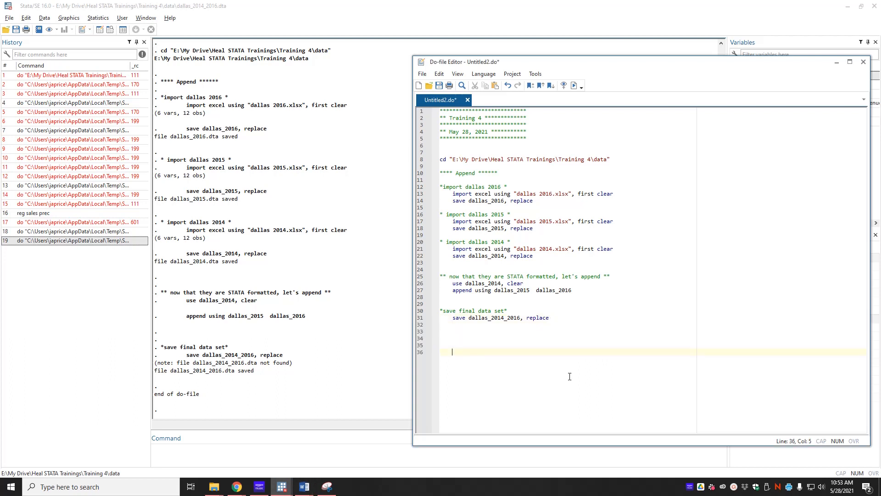
pyautogui.write('**** Merge ****')
# Add the comment "** bring in precipitation data *" below the Merge heading, separated by a blank line.
pyautogui.press('Return')
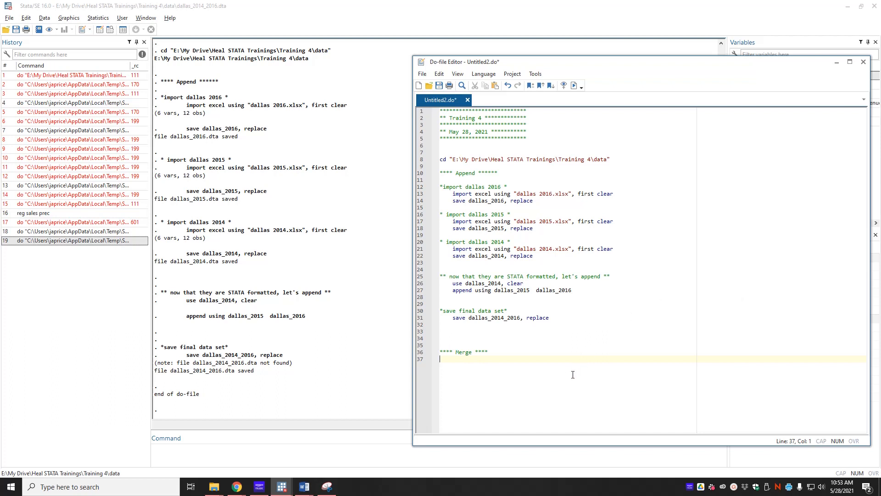
pyautogui.press('Return')
pyautogui.write('** bring in precipitati')
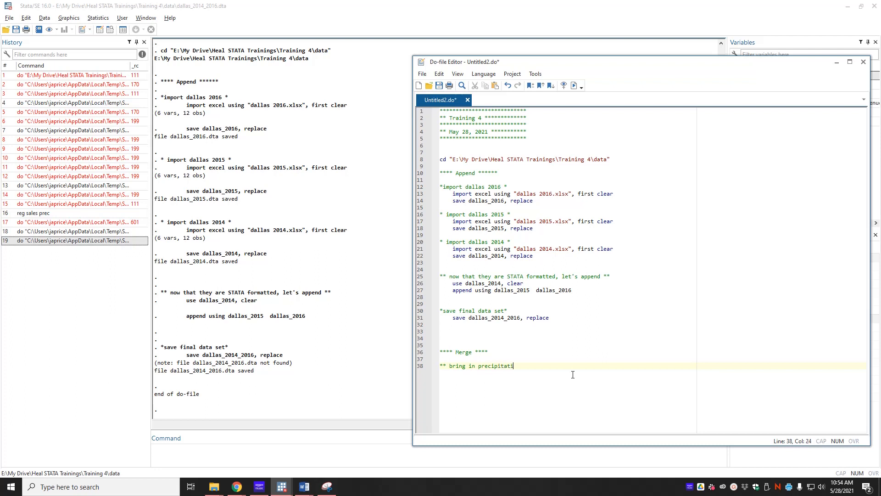
pyautogui.write('on data *')
# Add the command import excel using "dallas rain.xlsx", first clear below the precipitation comment.
pyautogui.press('Return')
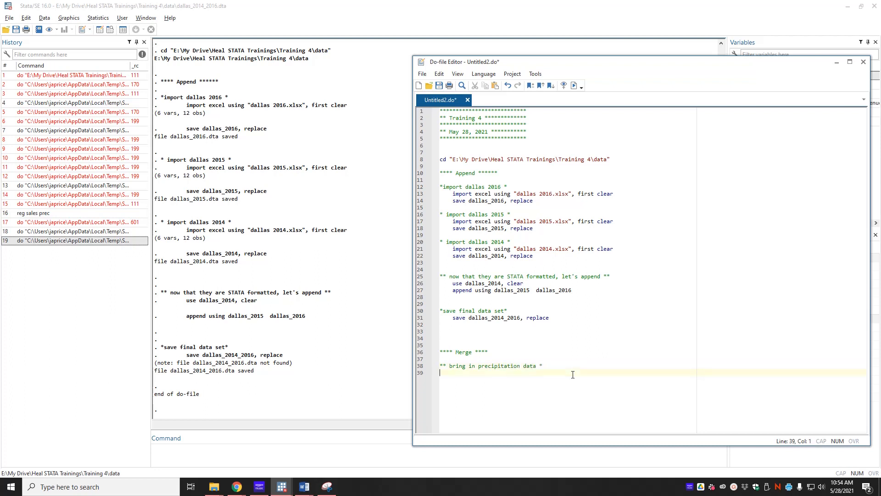
pyautogui.write('import exce')
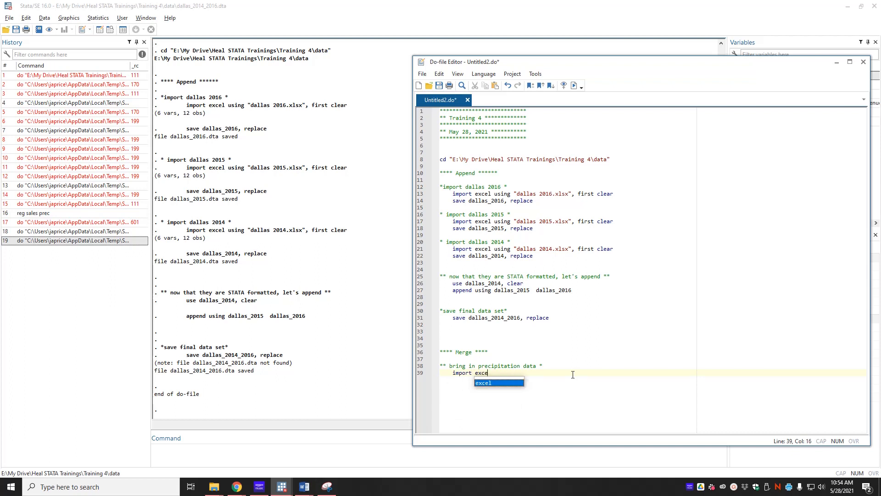
pyautogui.write('l using dallas_ra')
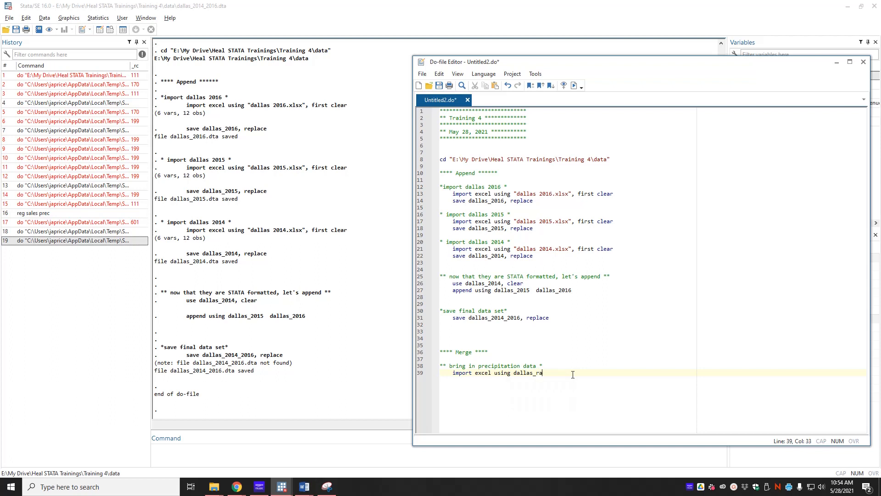
pyautogui.press('BackSpace')
pyautogui.press('BackSpace')
pyautogui.press('BackSpace')
pyautogui.press('BackSpace')
pyautogui.press('BackSpace')
pyautogui.press('BackSpace')
pyautogui.press('BackSpace')
pyautogui.press('BackSpace')
pyautogui.press('BackSpace')
pyautogui.write('"dallas rain.xl')
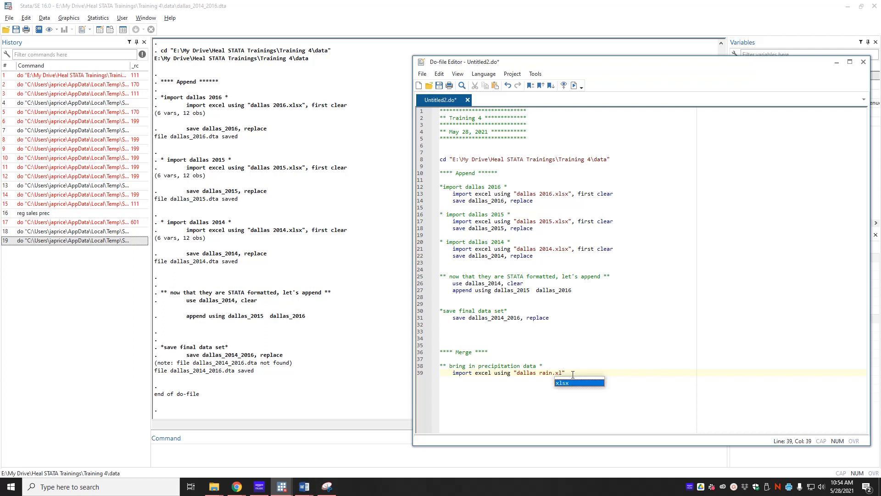
pyautogui.press('Escape')
pyautogui.write('sx"')
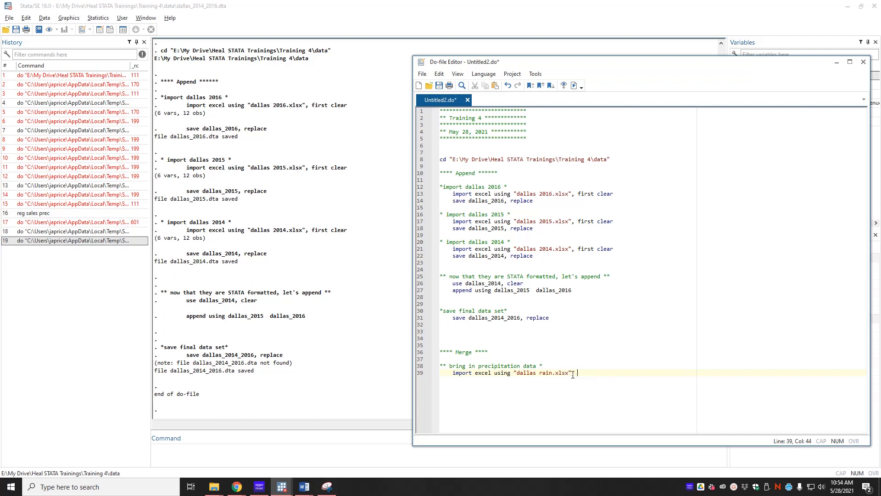
pyautogui.write(', first clear')
# Add the command save dallas_rain, replace below the precipitation import and run the do-file.
pyautogui.press('Return')
pyautogui.write('sa')
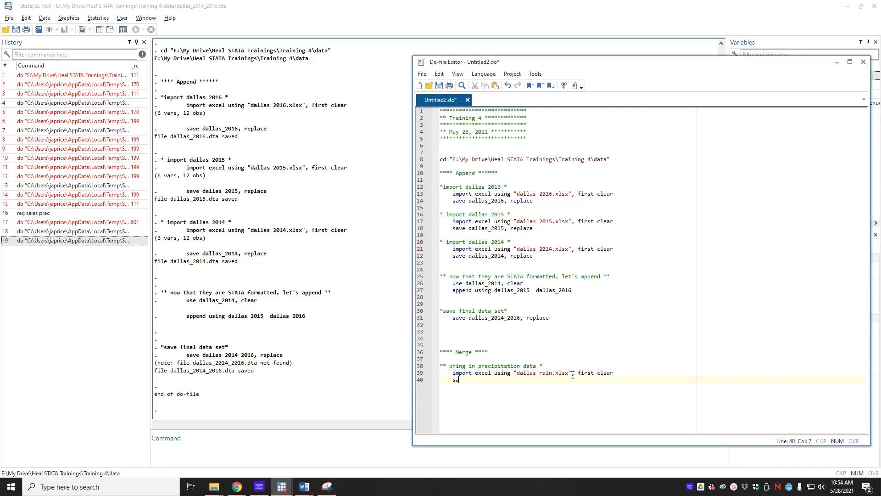
pyautogui.write('ve dallas_')
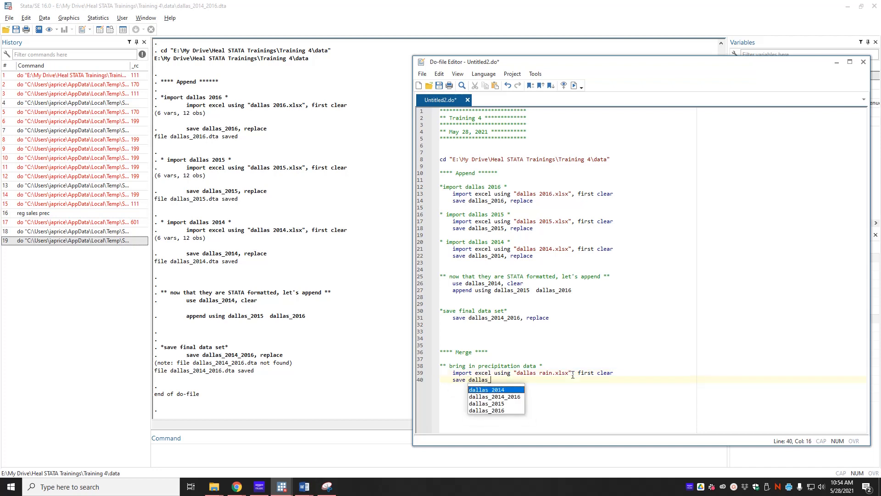
pyautogui.write('rain, replace')
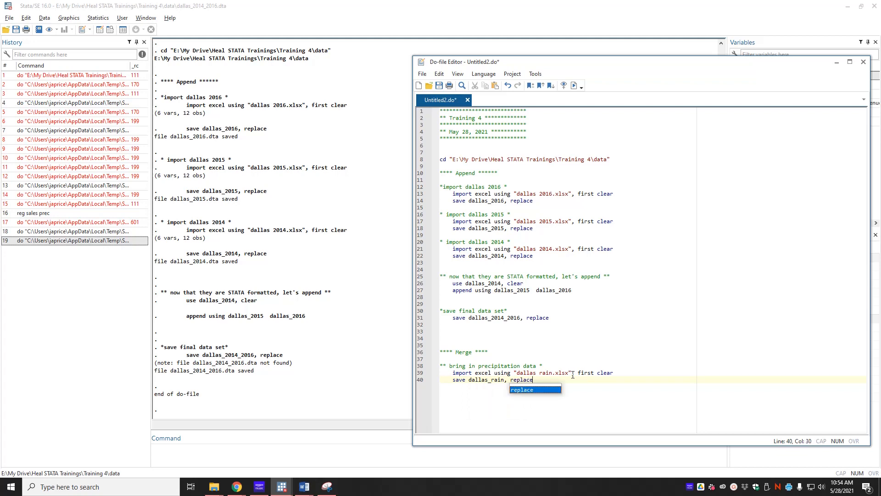
pyautogui.click(573, 85)
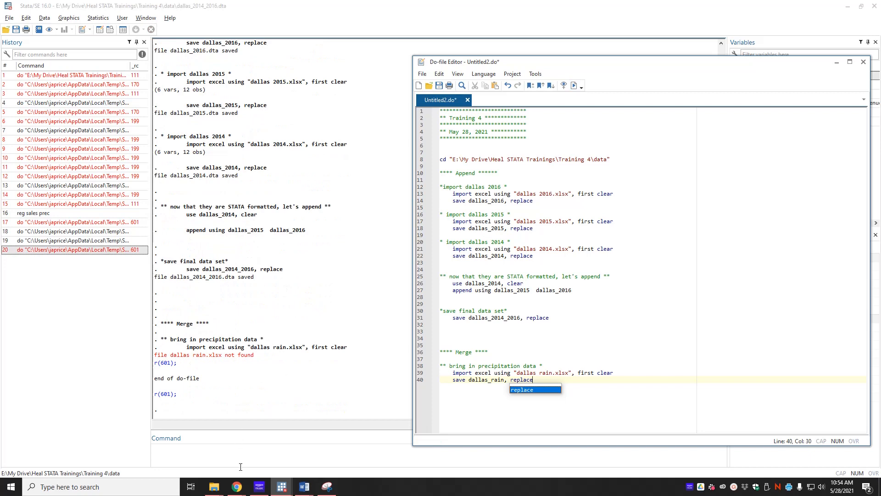
# Check the rain file's name in the data folder, correct the import command to "dallas_rain.xlsx" and rerun the do-file.
pyautogui.click(213, 486)
pyautogui.click(144, 453)
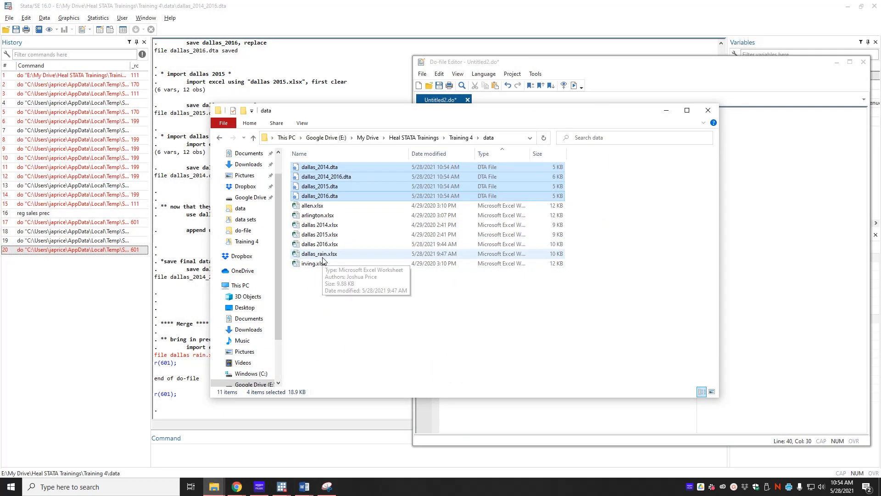
pyautogui.click(582, 404)
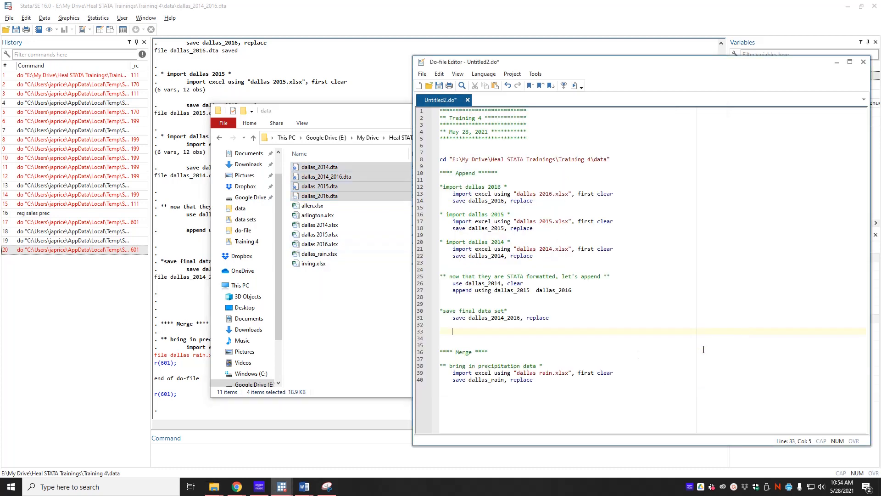
pyautogui.click(540, 377)
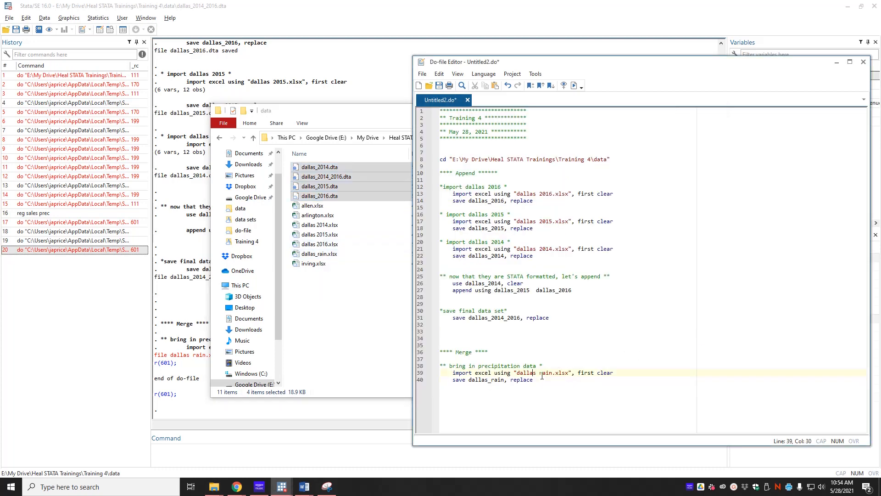
pyautogui.press('Delete')
pyautogui.write('_')
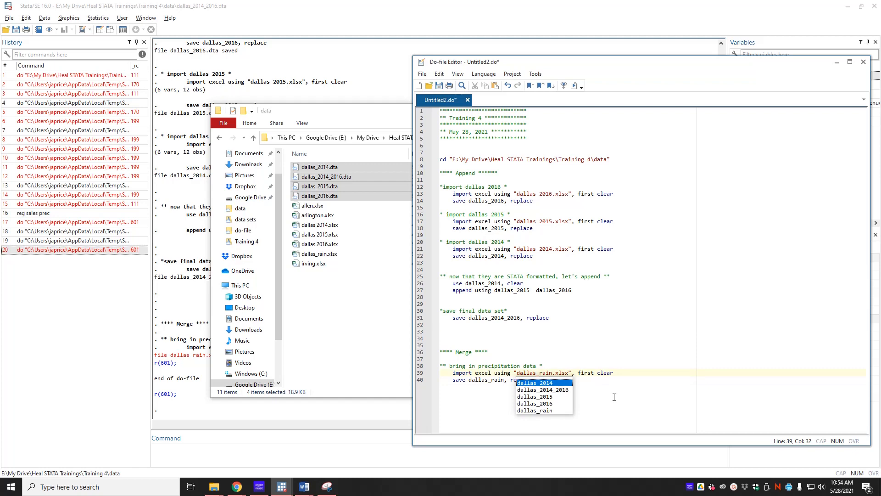
pyautogui.click(614, 396)
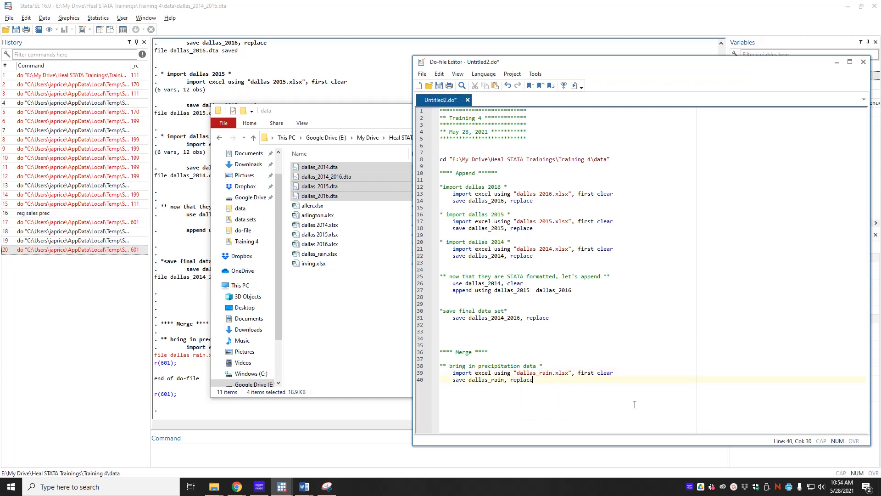
pyautogui.click(574, 89)
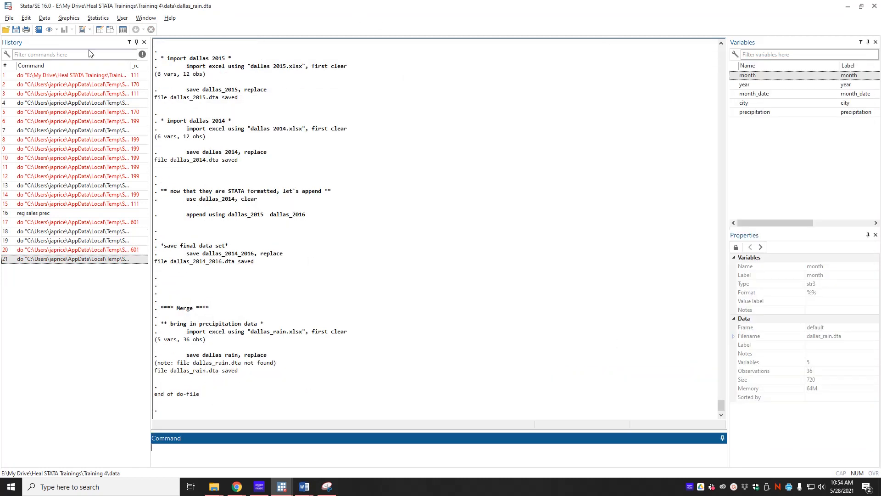
# Browse the imported precipitation data in the Data Editor, close it and return to the do-file.
pyautogui.click(110, 29)
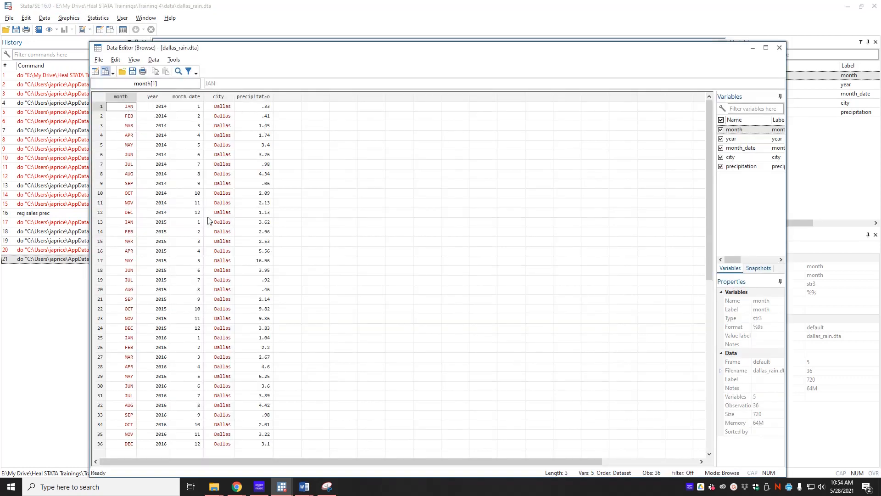
pyautogui.click(779, 47)
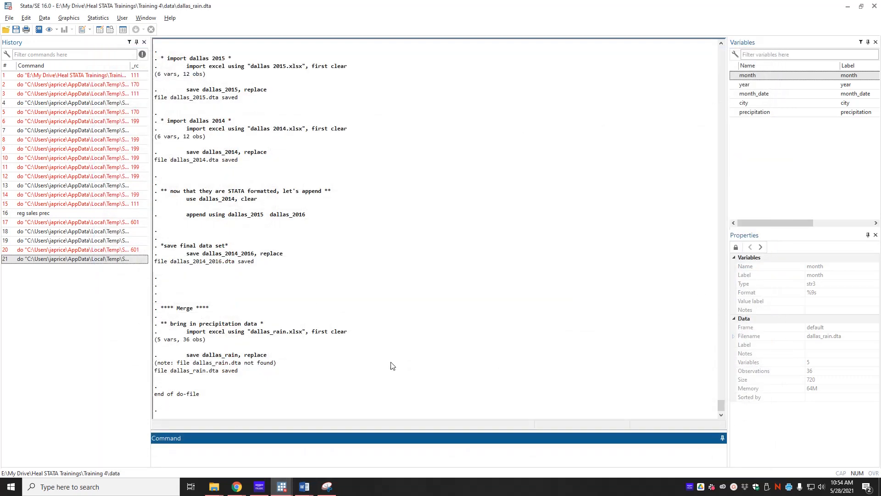
pyautogui.click(283, 487)
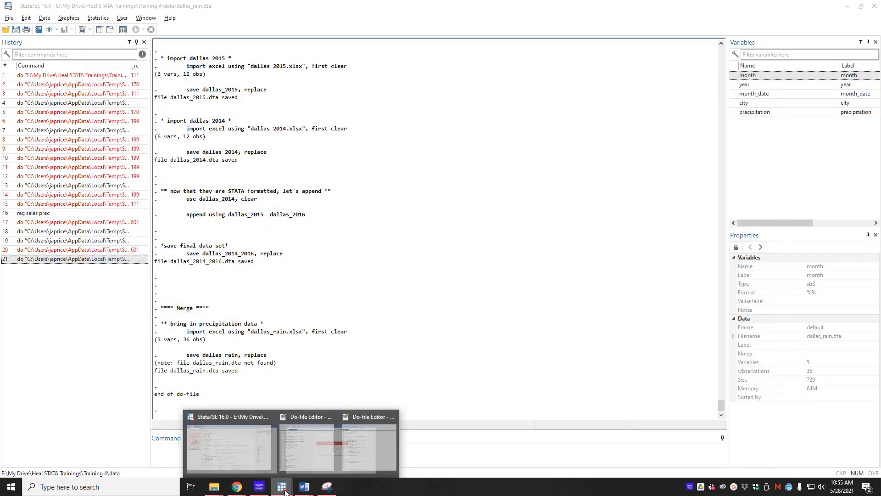
pyautogui.click(315, 461)
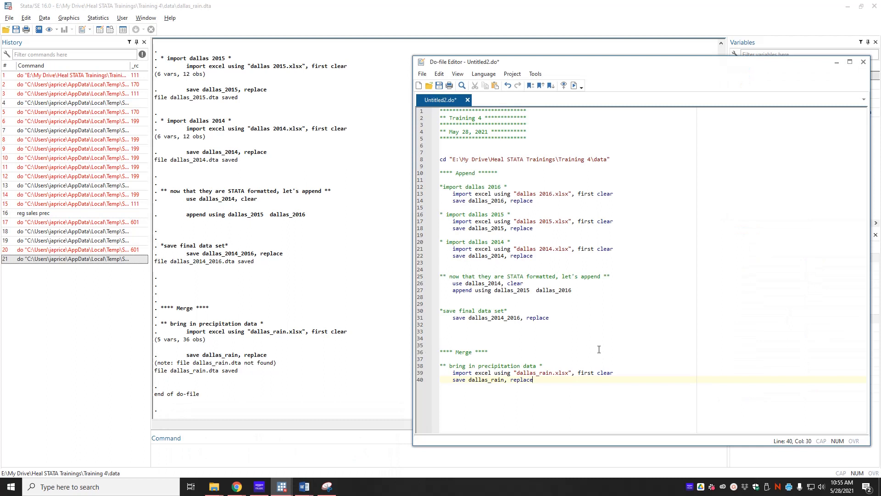
pyautogui.hotkey('alt', 'Tab')
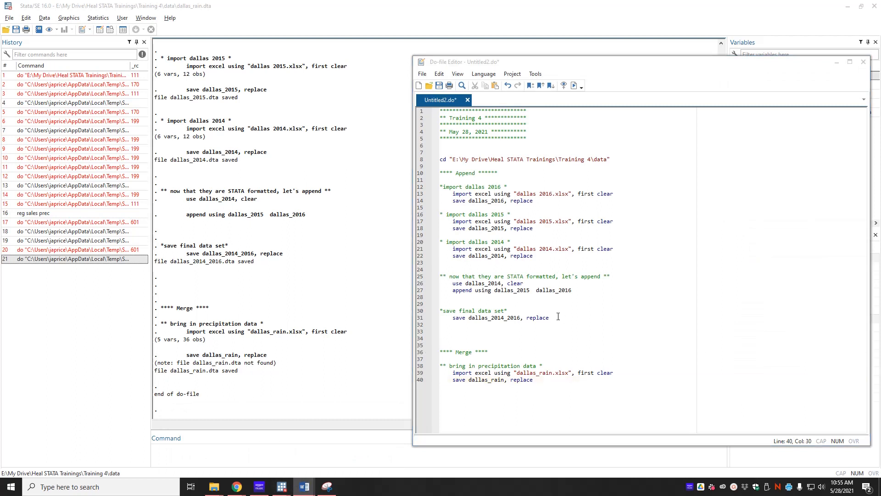
# Add the comment "** start with dallas 2014 sales tax data **" below the save dallas_rain command, separated by blank lines.
pyautogui.click(553, 389)
pyautogui.press('Return')
pyautogui.press('Return')
pyautogui.press('Return')
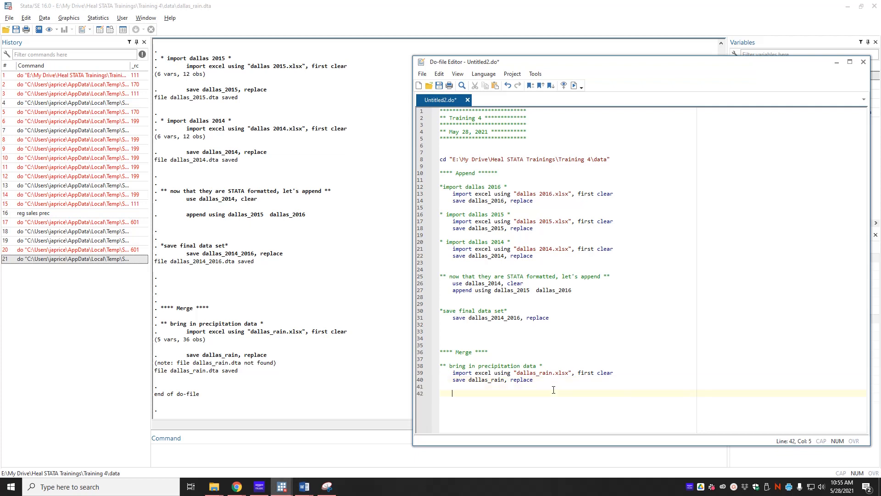
pyautogui.write('** start with dallas 2014 sales tax d')
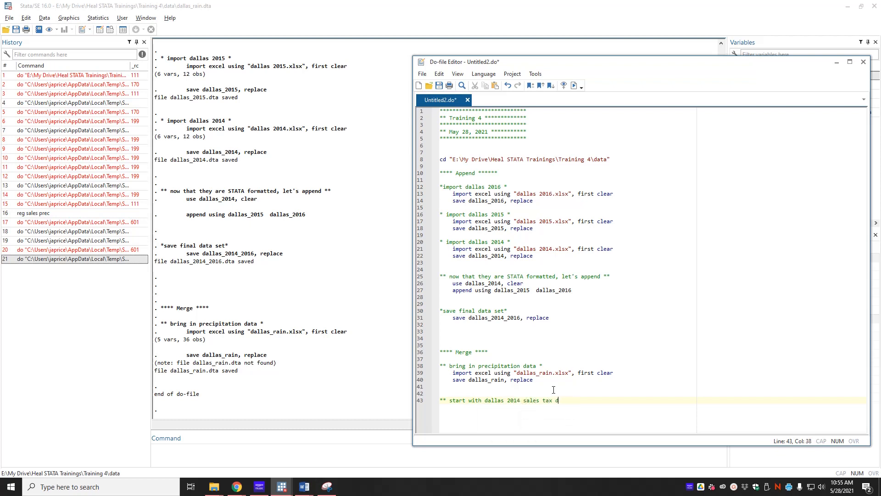
pyautogui.write('ata **')
# Add the indented command use dallas_2014, clear below the sales tax comment.
pyautogui.press('Return')
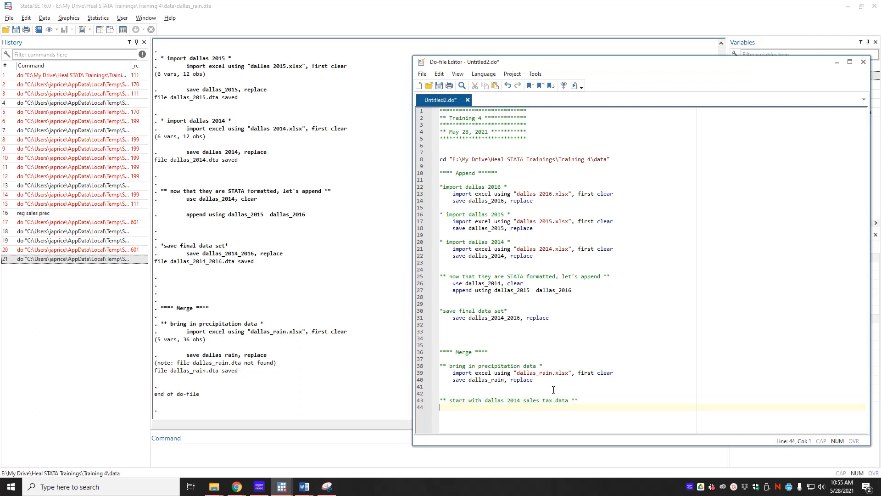
pyautogui.press('Tab')
pyautogui.write('use dallas_w')
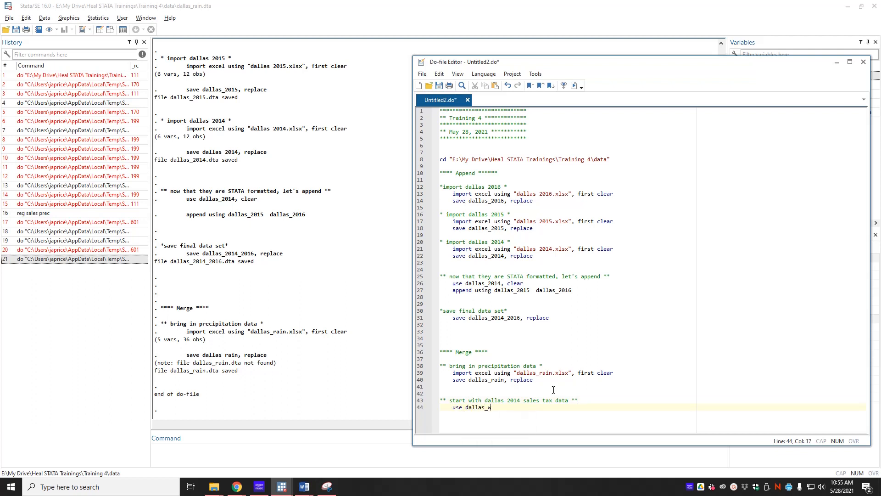
pyautogui.press('BackSpace')
pyautogui.write('201')
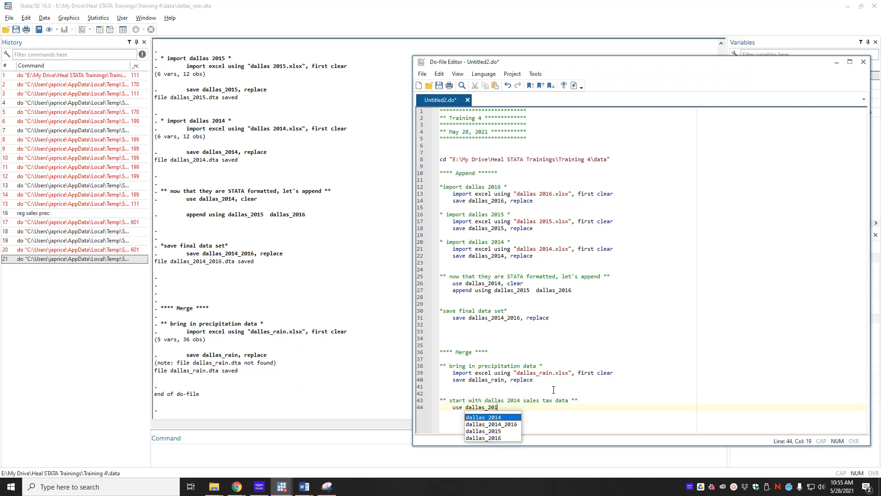
pyautogui.write('4, clera')
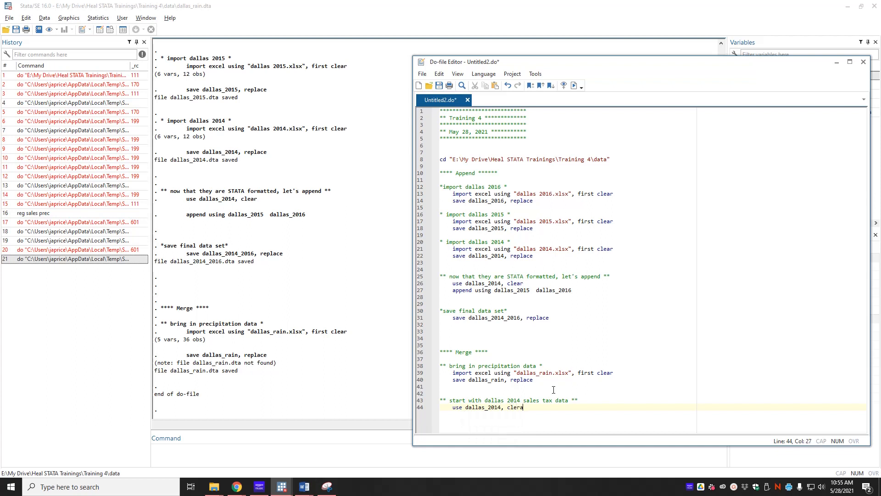
pyautogui.press('BackSpace')
pyautogui.press('BackSpace')
pyautogui.write('ar')
# Add the command merge 1:1 year month using dallas_rain below the use command.
pyautogui.press('Return')
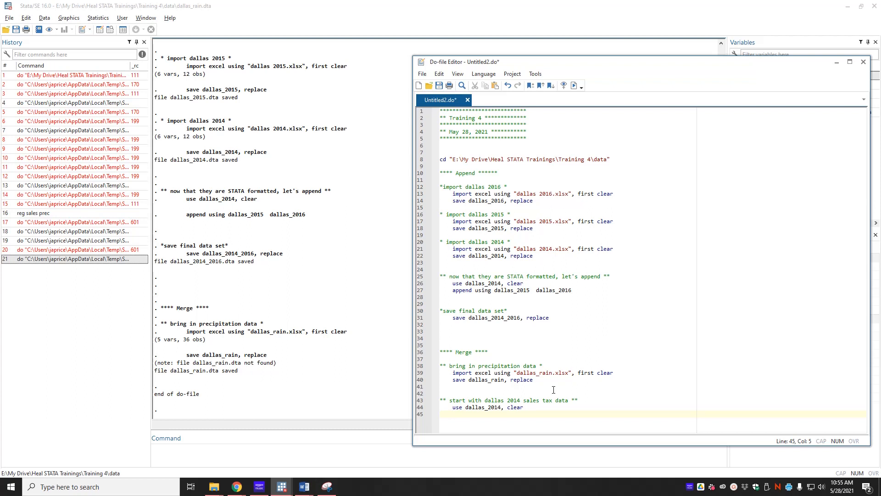
pyautogui.write('merge 1:1')
pyautogui.write('year month using dallas_rain')
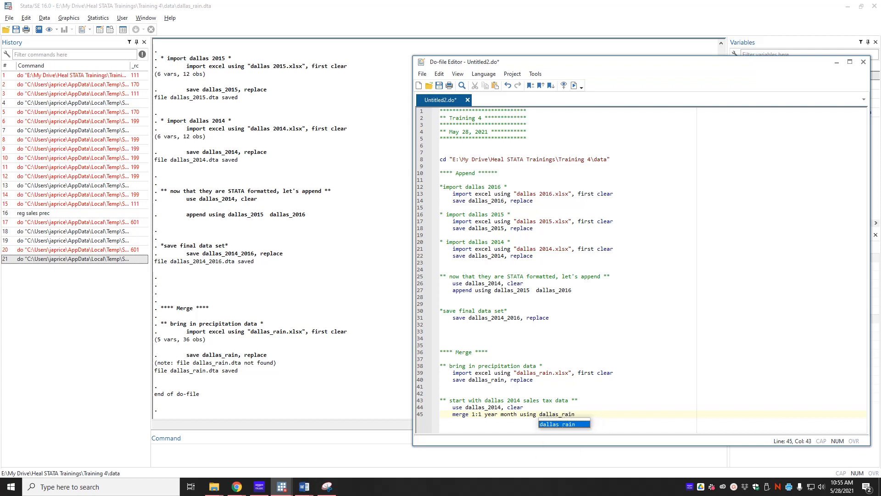
pyautogui.press('Escape')
# Add the command tab _merge below the merge command and run the do-file.
pyautogui.press('Return')
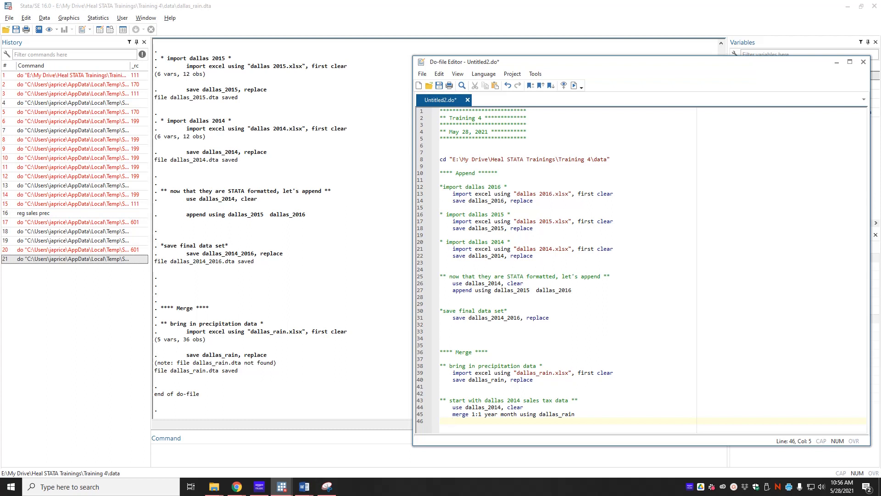
pyautogui.write('ab _merge')
pyautogui.hotkey('ctrl', 'd')
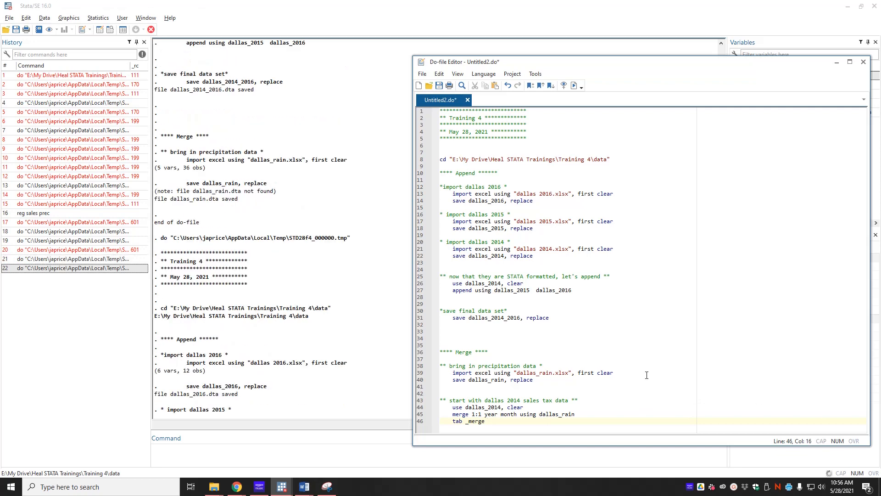
# Examine the merge result tables in the output, and highlight dallas_rain and dallas_2014 in the do-file's merge commands.
pyautogui.click(314, 391)
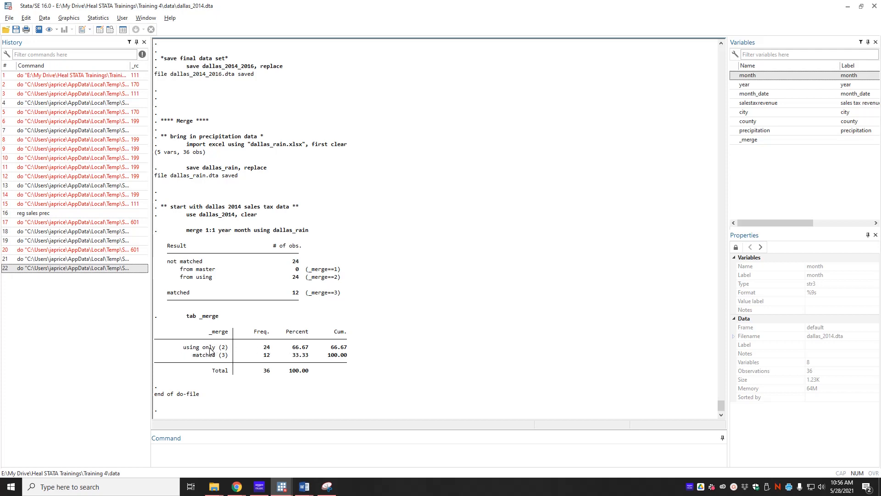
pyautogui.hotkey('alt', 'Tab')
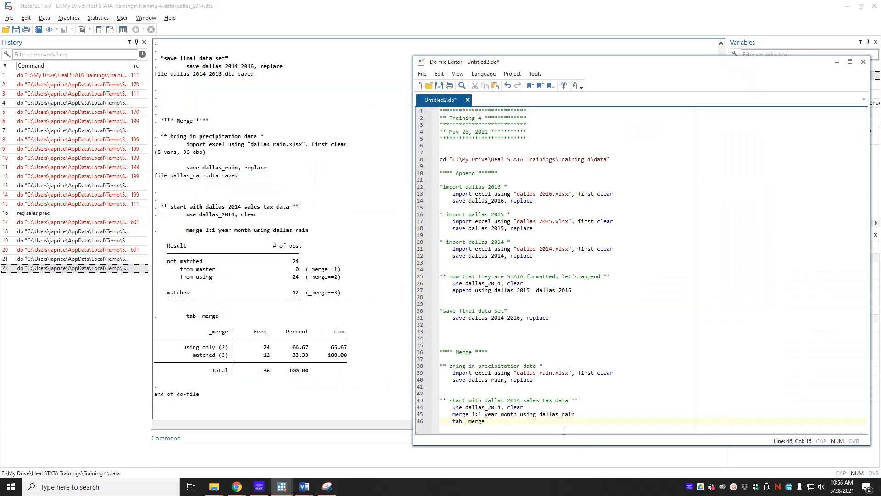
pyautogui.moveTo(541, 419); pyautogui.dragTo(588, 413)
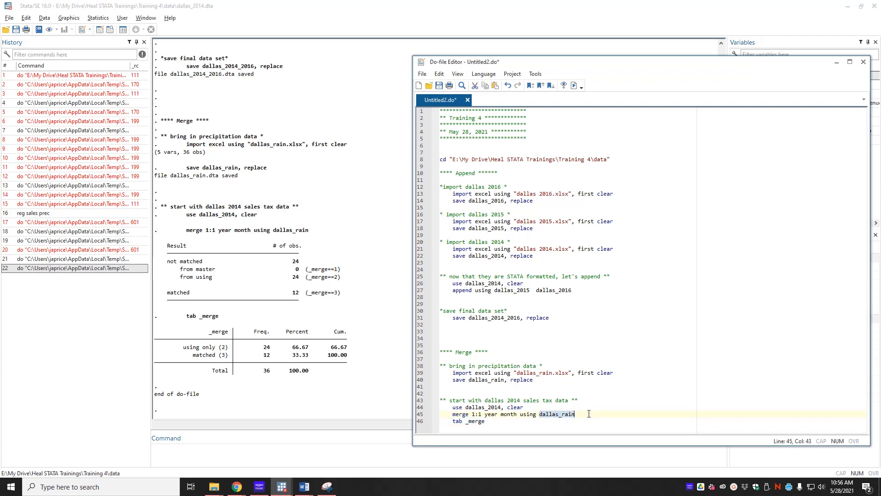
pyautogui.moveTo(465, 407); pyautogui.dragTo(502, 407)
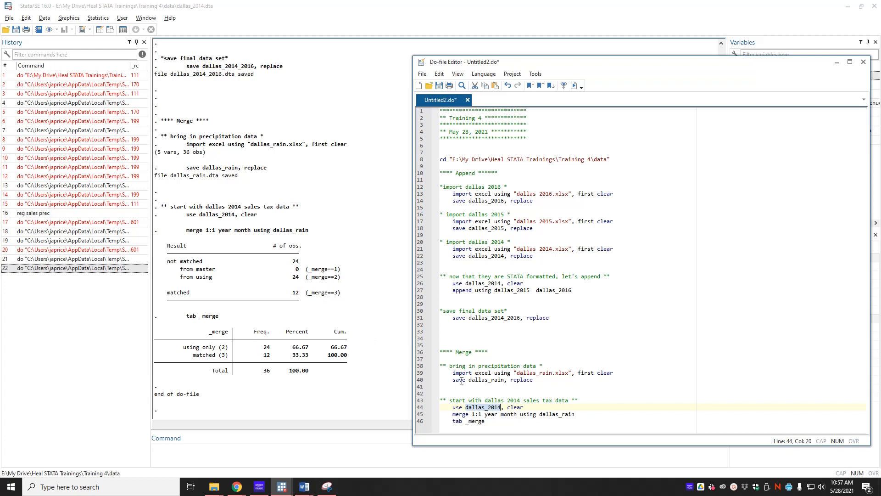
pyautogui.click(560, 422)
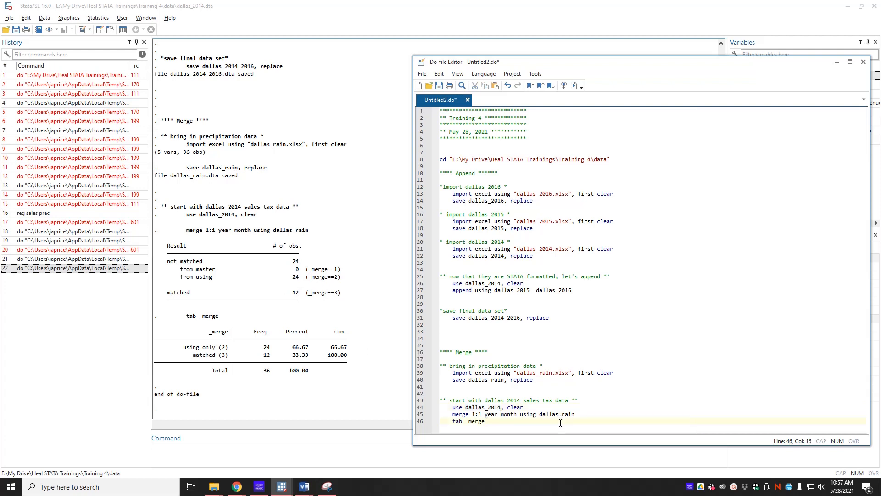
# Add the comment ** Merge all the data ** below the first merge block, leaving a blank line between them.
pyautogui.press('Return')
pyautogui.press('Return')
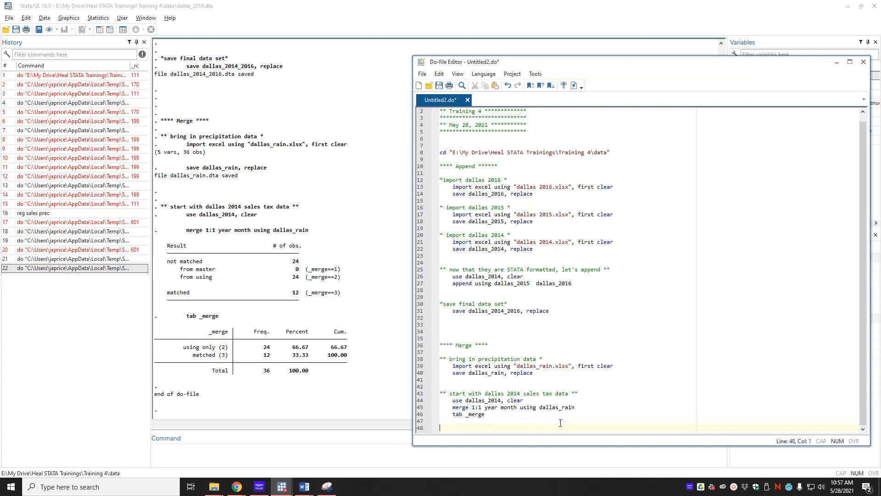
pyautogui.write('** Me')
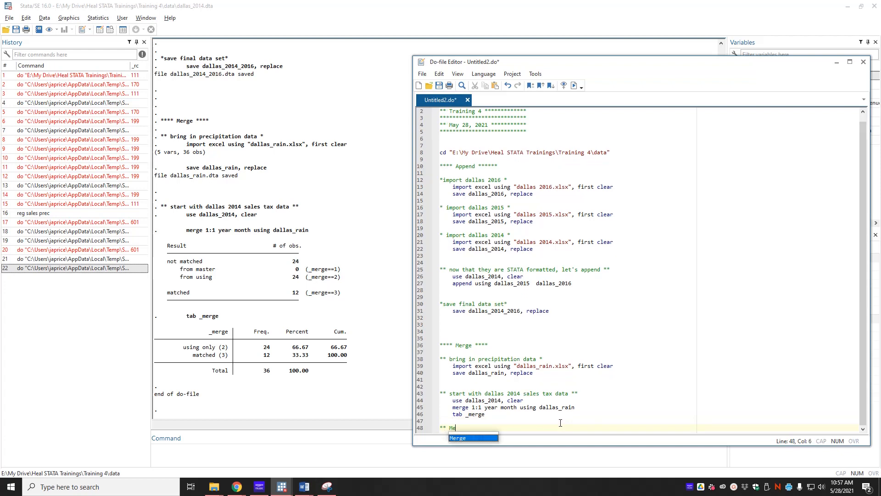
pyautogui.write('rge all the')
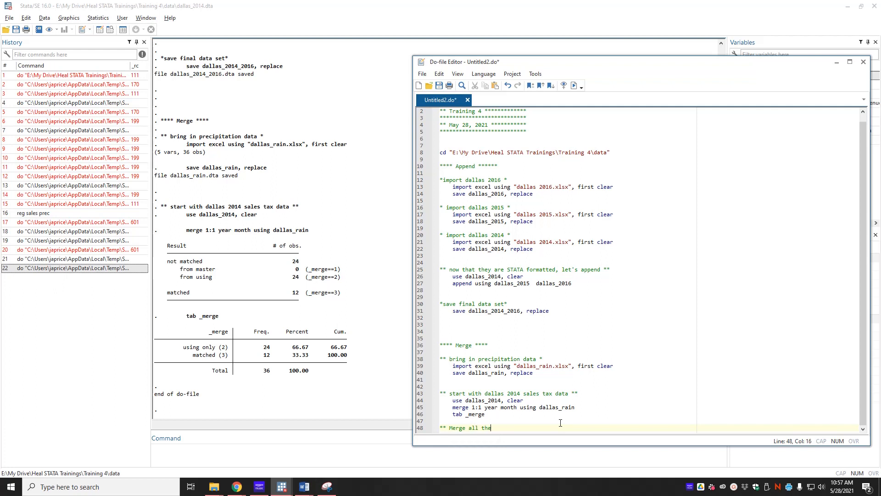
pyautogui.write(' data **')
pyautogui.press('Return')
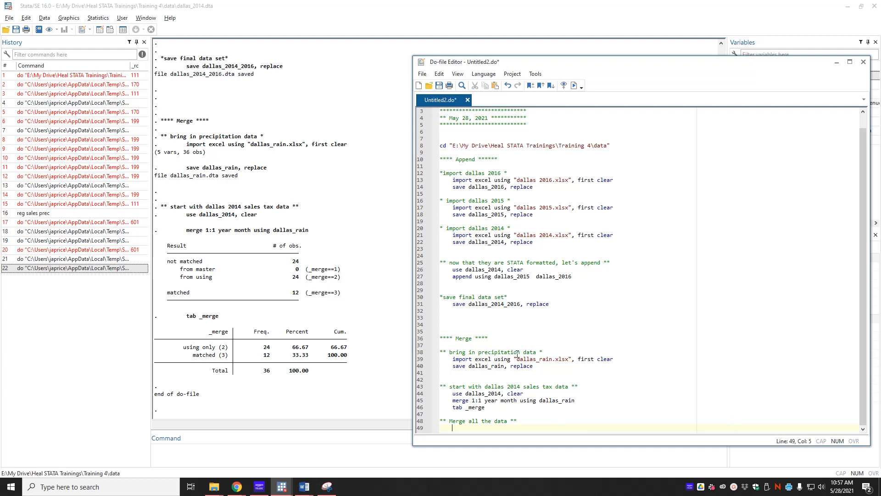
# Add the indented command use dallas_2014_2016, clear below the merge-all comment.
pyautogui.write('use dalla')
pyautogui.write('s_2014')
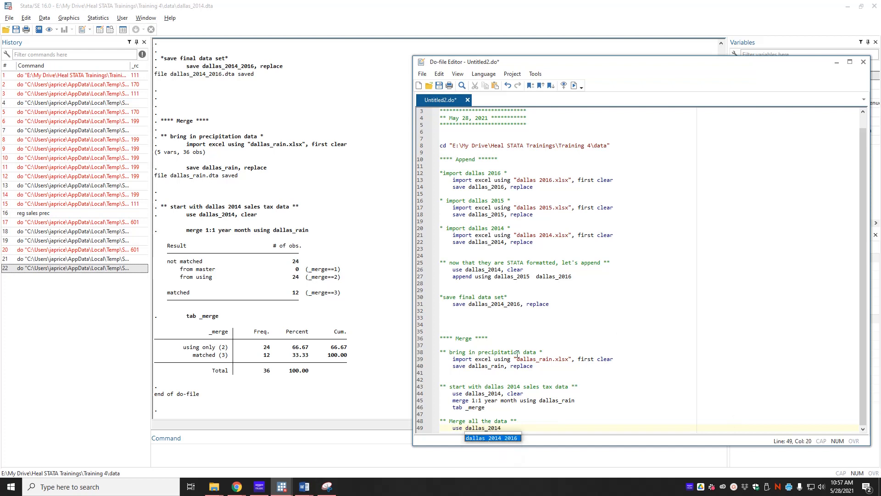
pyautogui.write('_2016, clera')
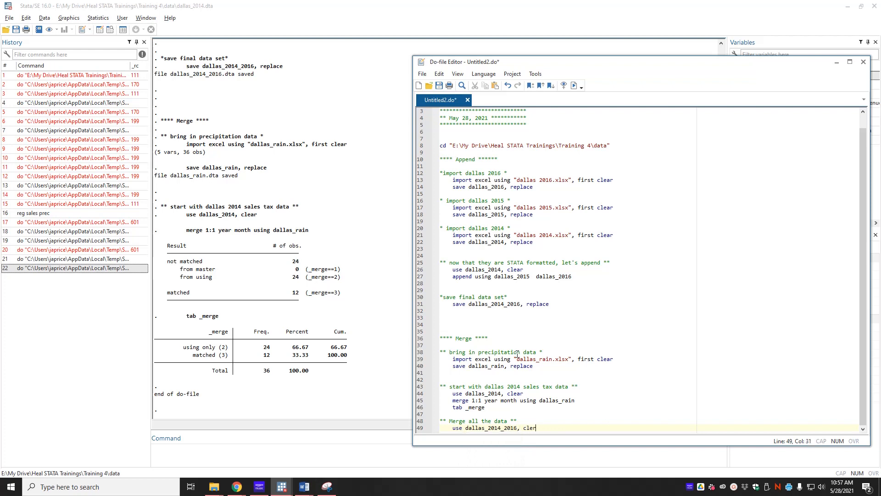
pyautogui.press('BackSpace')
pyautogui.write('ar')
# Copy the merge 1:1 year month using dallas_rain and tab _merge lines below the use dallas_2014_2016 command.
pyautogui.moveTo(497, 406); pyautogui.dragTo(453, 400)
pyautogui.hotkey('ctrl', 'c')
pyautogui.click(549, 431)
pyautogui.press('Return')
pyautogui.hotkey('ctrl', 'v')
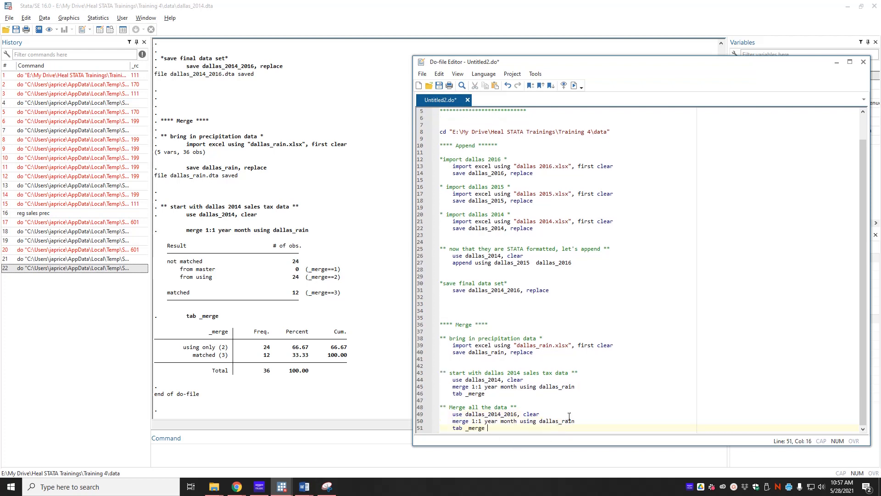
# Highlight dallas_rain and dallas_2014_2016 in the new merge block, and run the whole do-file.
pyautogui.doubleClick(544, 420)
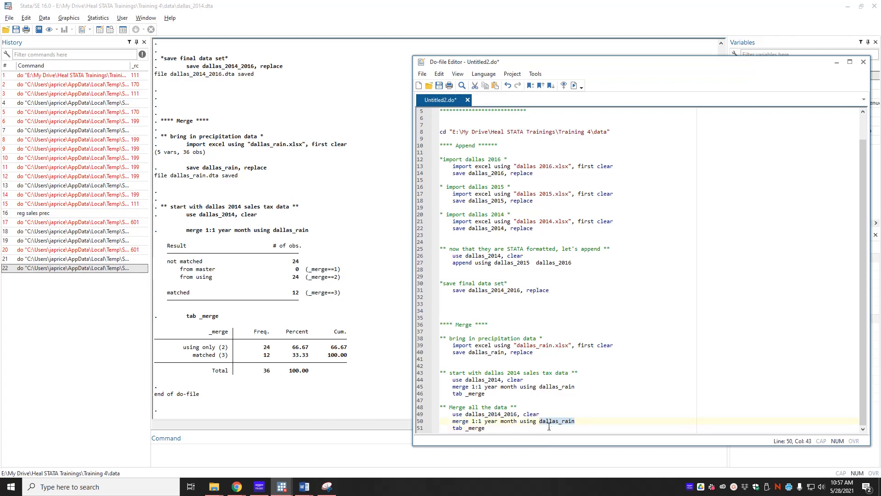
pyautogui.moveTo(465, 414); pyautogui.dragTo(517, 414)
pyautogui.click(645, 403)
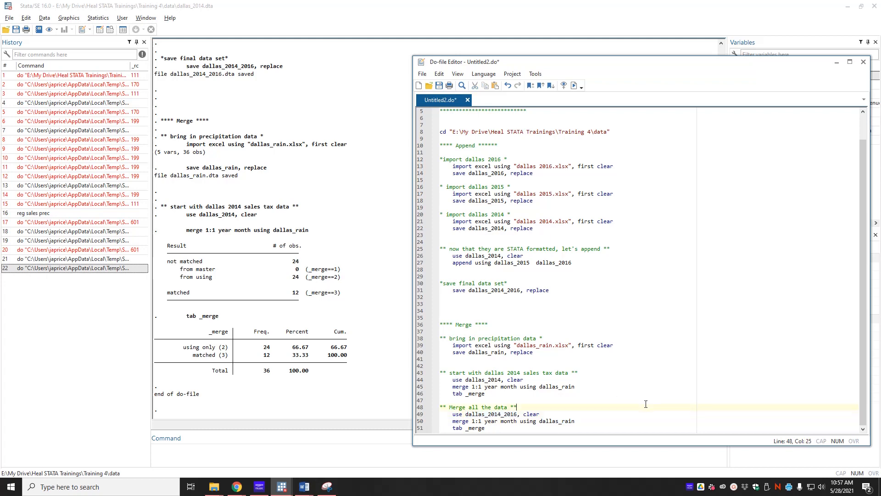
pyautogui.click(574, 86)
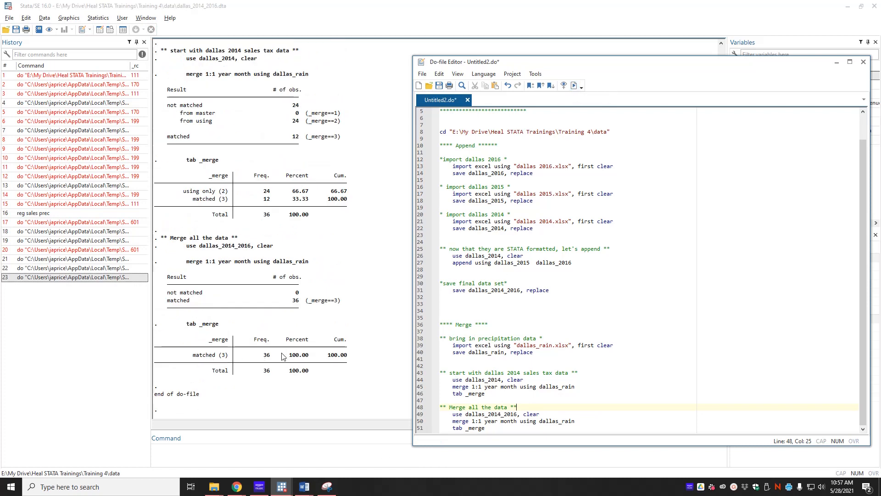
# Add the comment ** save combined data set ** below the last tab _merge command, after a blank line.
pyautogui.click(550, 428)
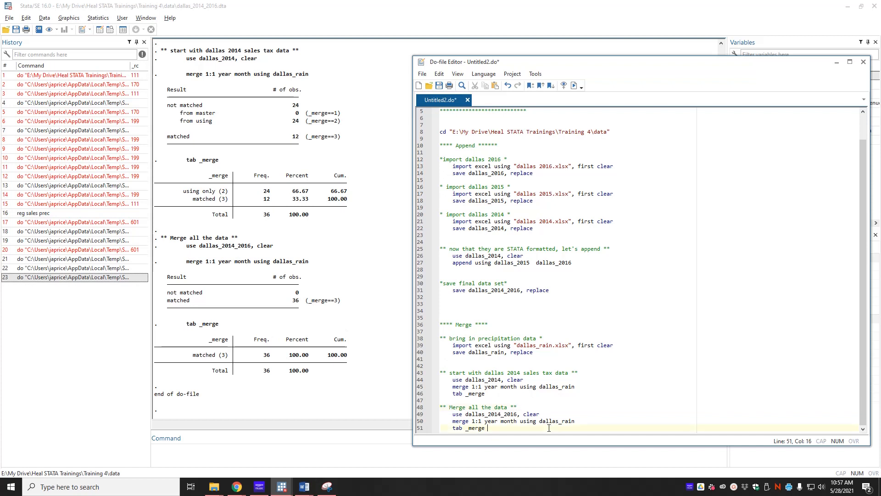
pyautogui.press('Return')
pyautogui.press('Return')
pyautogui.write('** ')
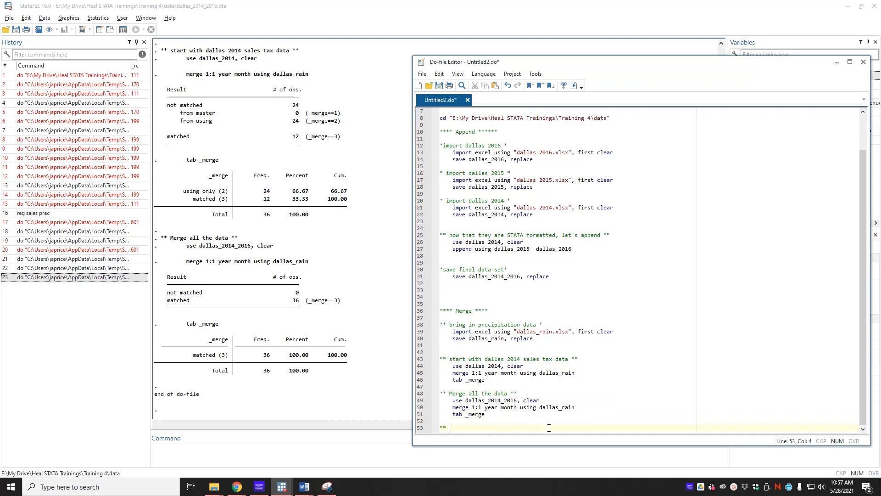
pyautogui.write('save combined data set **')
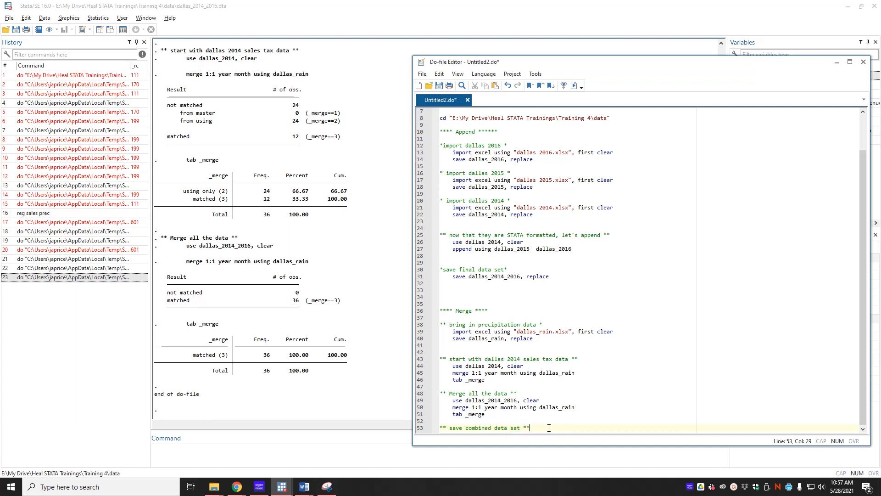
# Add the indented command save combined_dallas_rain_2014_2016 , replace below the save comment.
pyautogui.press('Return')
pyautogui.write('save')
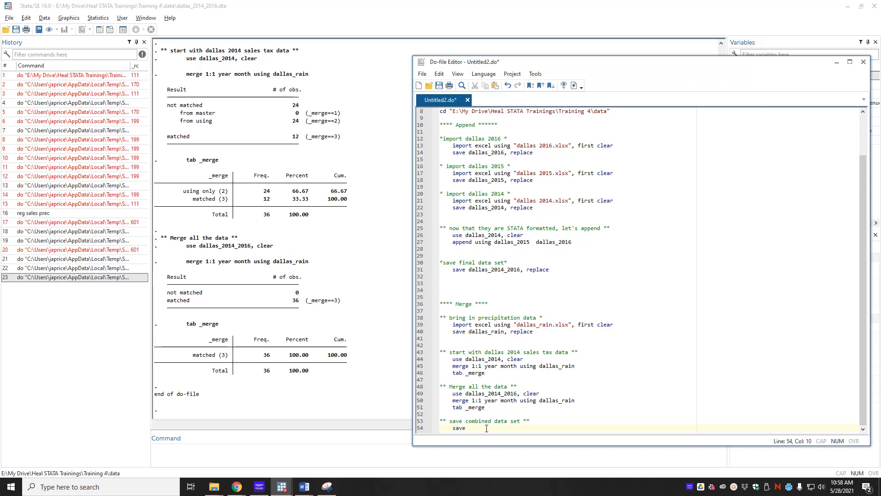
pyautogui.write('d')
pyautogui.write('omb')
pyautogui.write('ined_dallas_r')
pyautogui.write('ain')
pyautogui.write('_2014_2016')
pyautogui.write(' ,')
pyautogui.write(' replcae')
pyautogui.press('BackSpace')
pyautogui.press('BackSpace')
pyautogui.write('ace')
# Highlight the repeated import and save commands for 2016, 2015 and 2014 in the Append section.
pyautogui.moveTo(454, 146); pyautogui.dragTo(533, 152)
pyautogui.moveTo(440, 173); pyautogui.dragTo(535, 180)
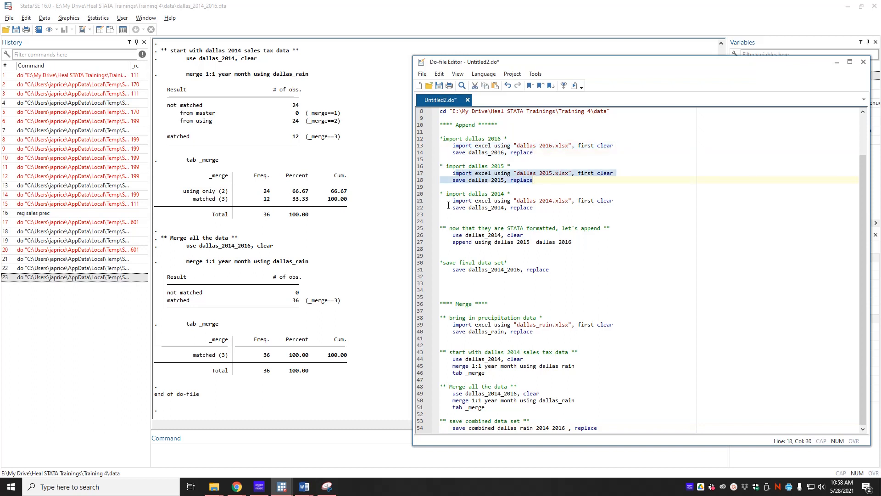
pyautogui.moveTo(452, 208); pyautogui.dragTo(540, 206)
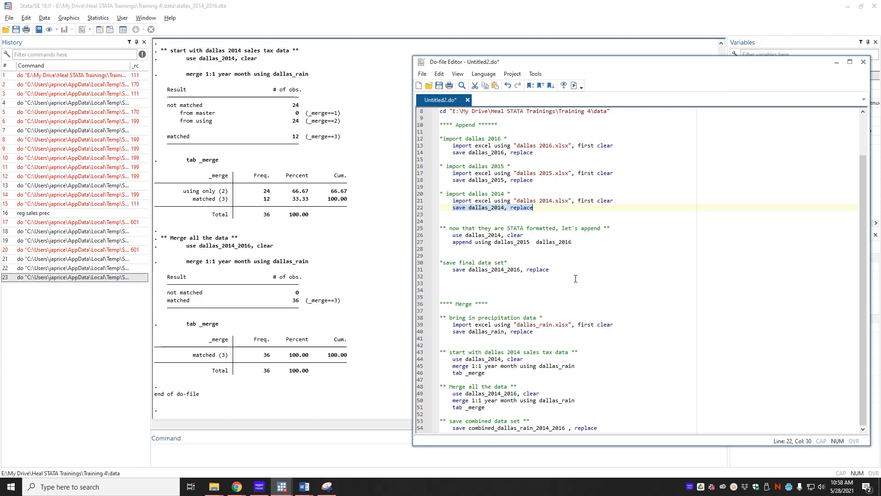
# Add the section header ****** Loops *********** a few lines below the combined data set save command.
pyautogui.click(622, 423)
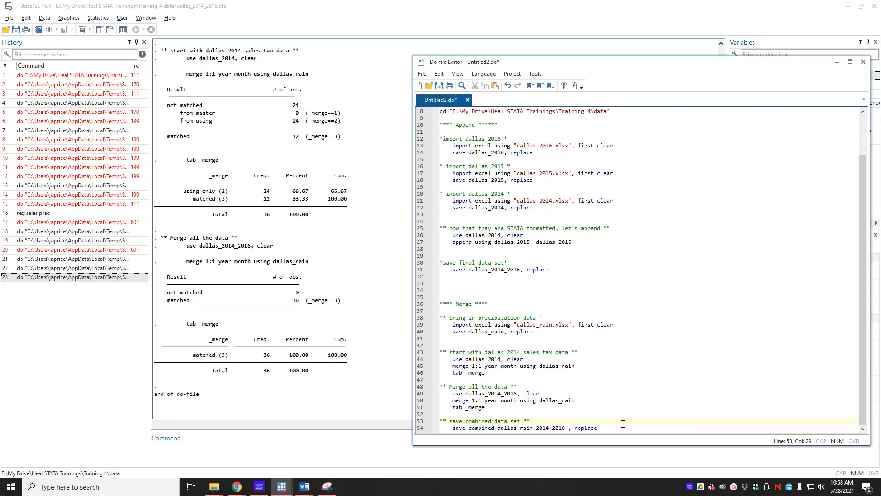
pyautogui.press('Return')
pyautogui.press('Return')
pyautogui.press('Return')
pyautogui.press('Return')
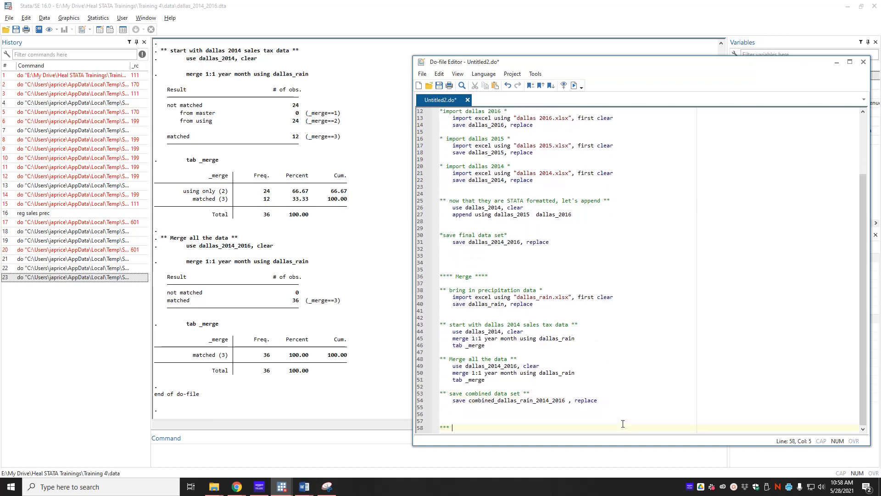
pyautogui.write('****** ')
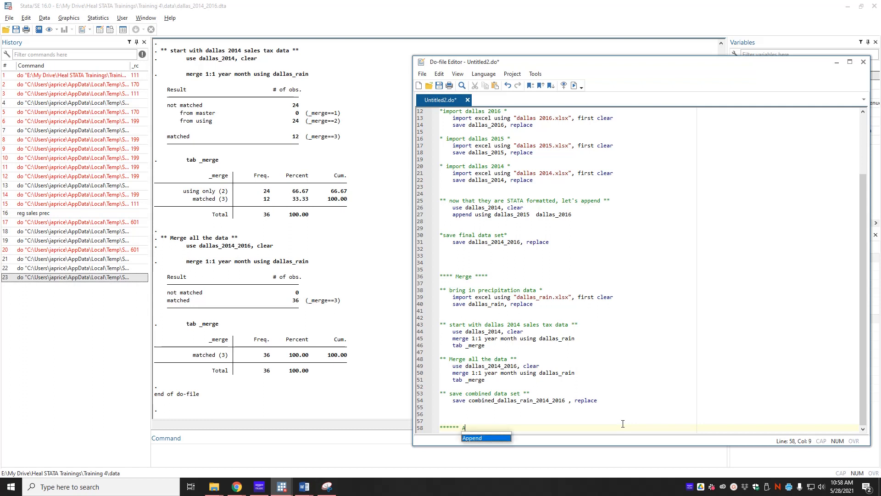
pyautogui.write('Loops ')
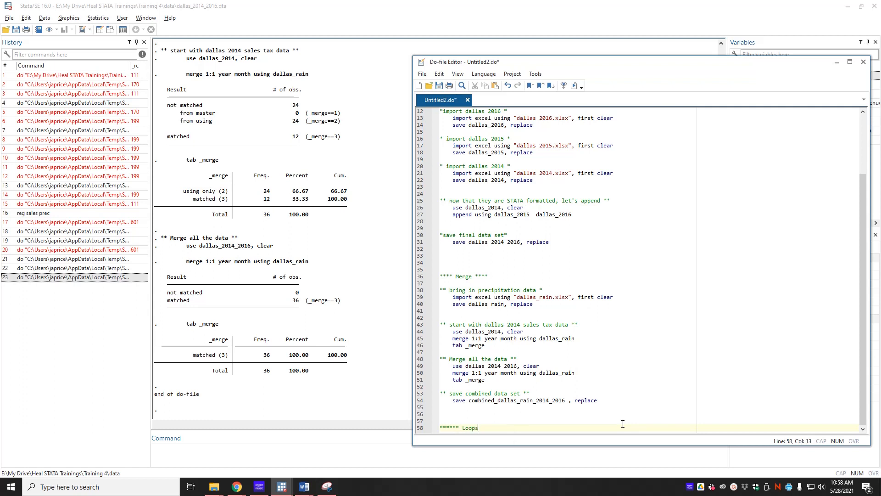
pyautogui.write('***********')
pyautogui.press('Return')
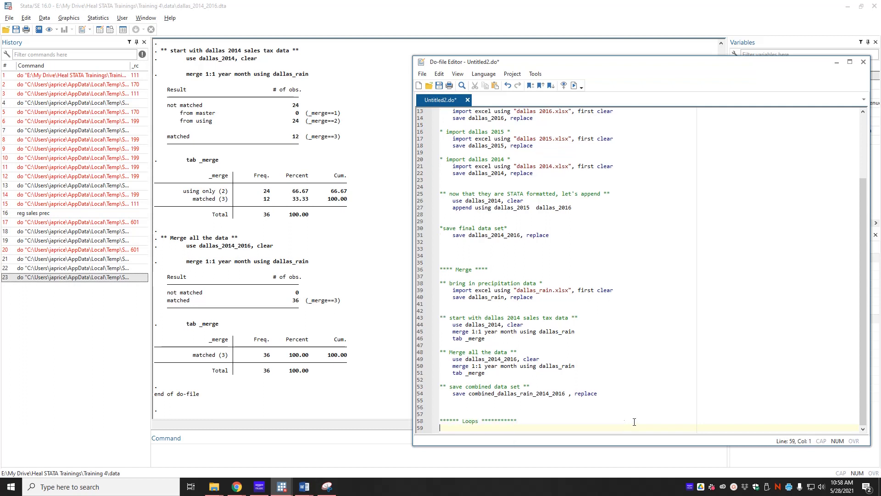
# Highlight all three yearly import blocks in the Append section, from the 2016 comment to the 2014 save command.
pyautogui.hotkey('alt', 'Tab')
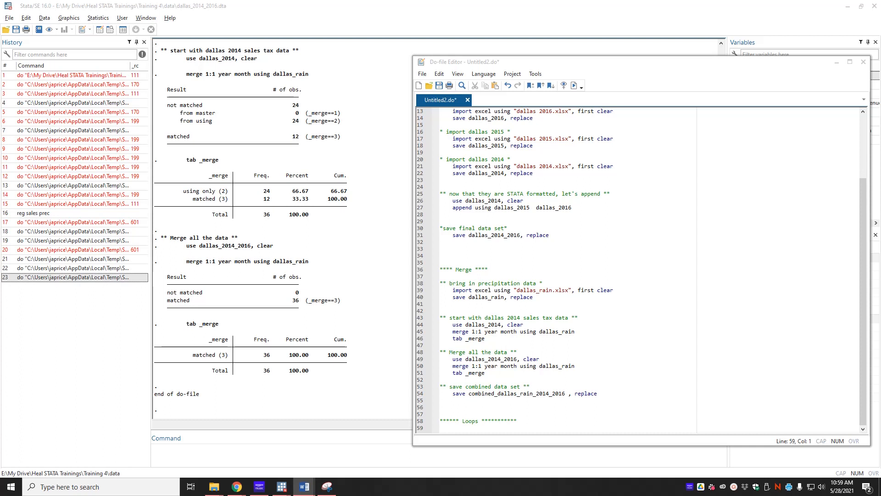
pyautogui.scroll(4, 554, 212)
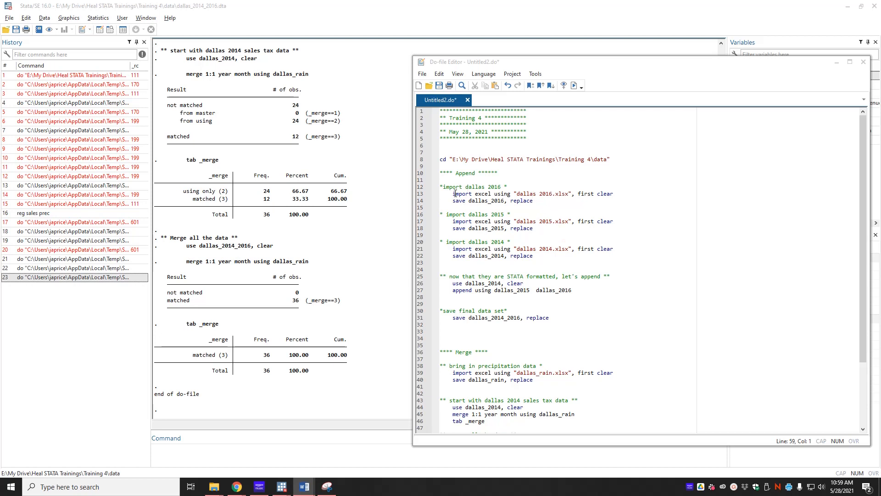
pyautogui.moveTo(547, 258); pyautogui.dragTo(438, 187)
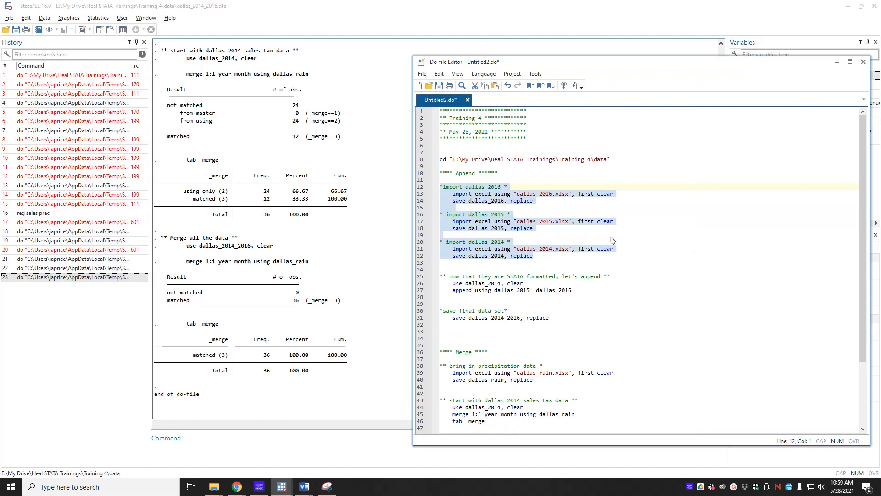
pyautogui.scroll(-4, 533, 248)
# Add the comment * loop on numbers * below the Loops header, leaving a blank line between them.
pyautogui.click(551, 424)
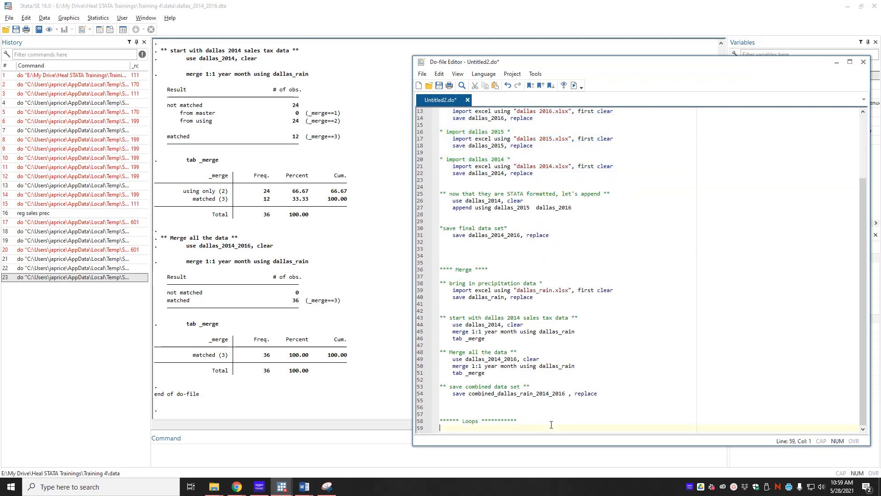
pyautogui.press('Return')
pyautogui.write('*')
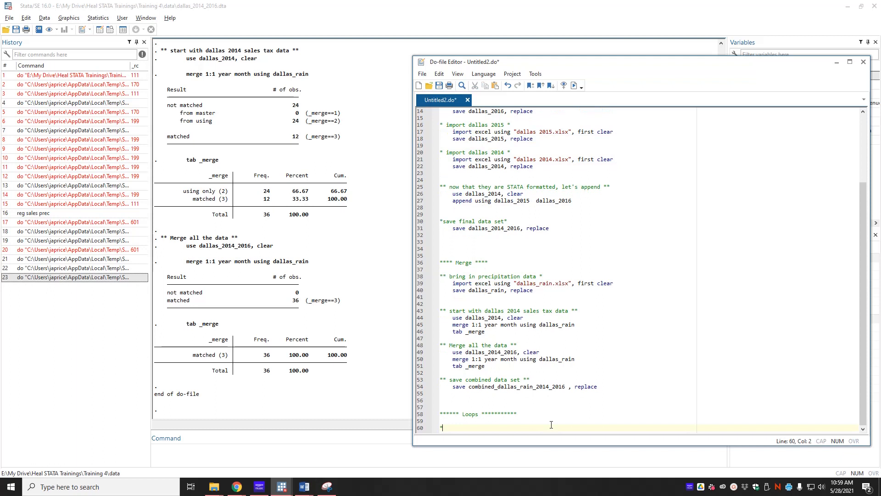
pyautogui.write(' loop on numbers *')
pyautogui.press('Return')
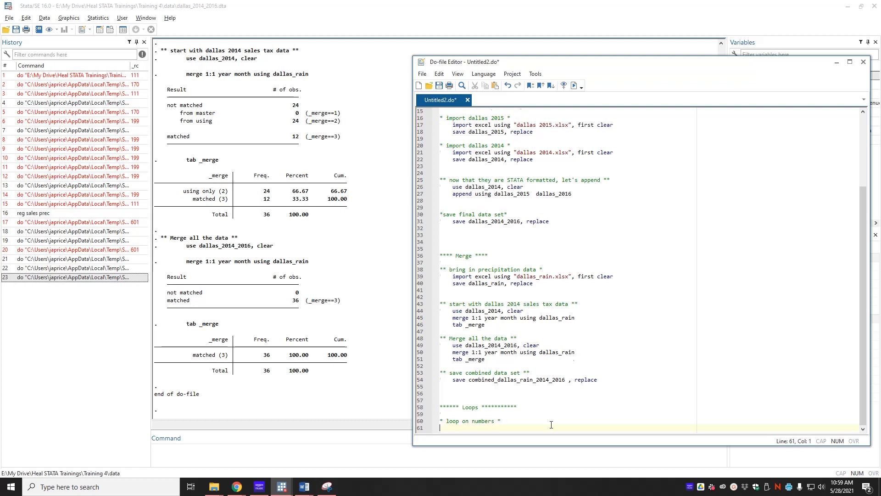
# Add an indented forvalues i=2014/2016 loop with opening and closing braces below the comment.
pyautogui.press('Tab')
pyautogui.write('forvalues i')
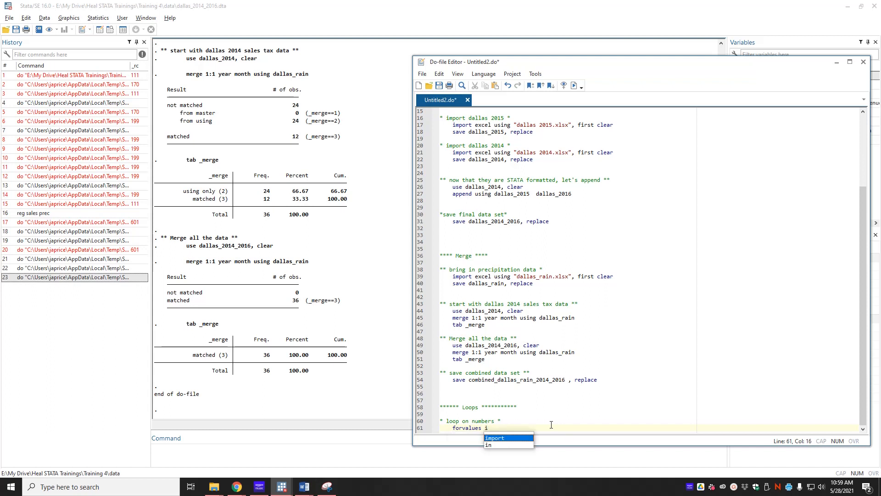
pyautogui.write('=')
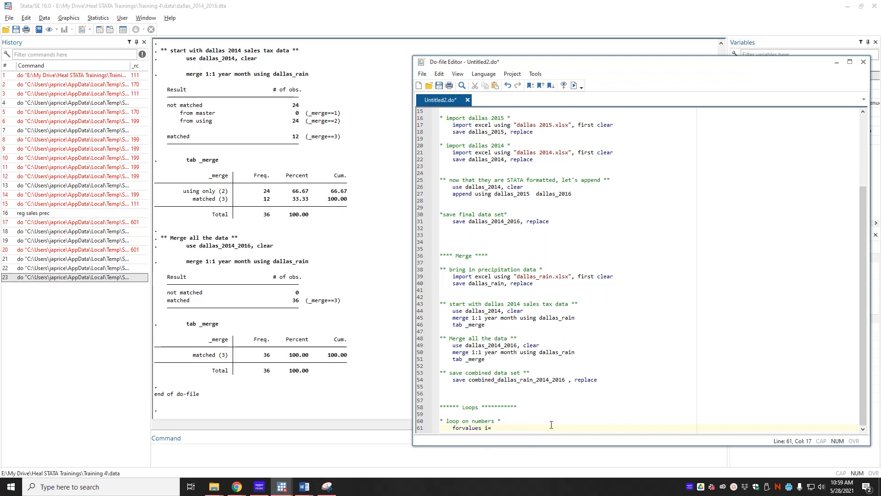
pyautogui.write('20141/2016{')
pyautogui.press('Return')
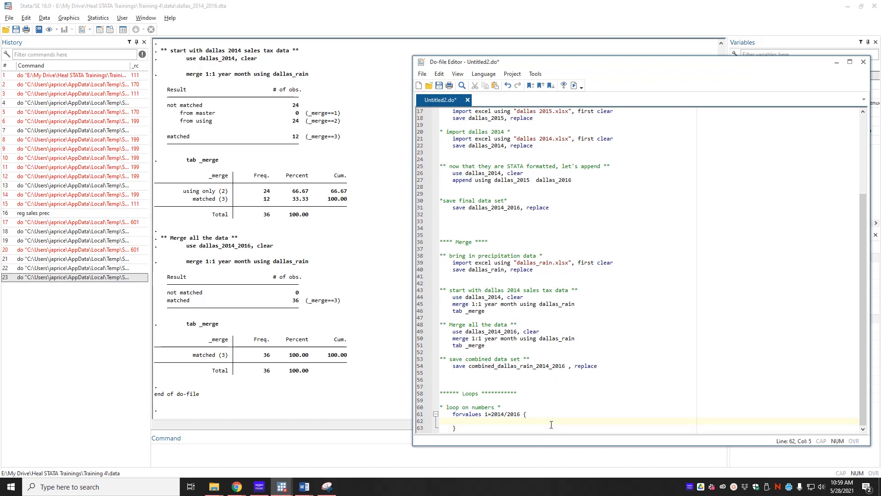
# Begin an import command inside the forvalues loop reading import excel using "dallas 2014".
pyautogui.write('import e')
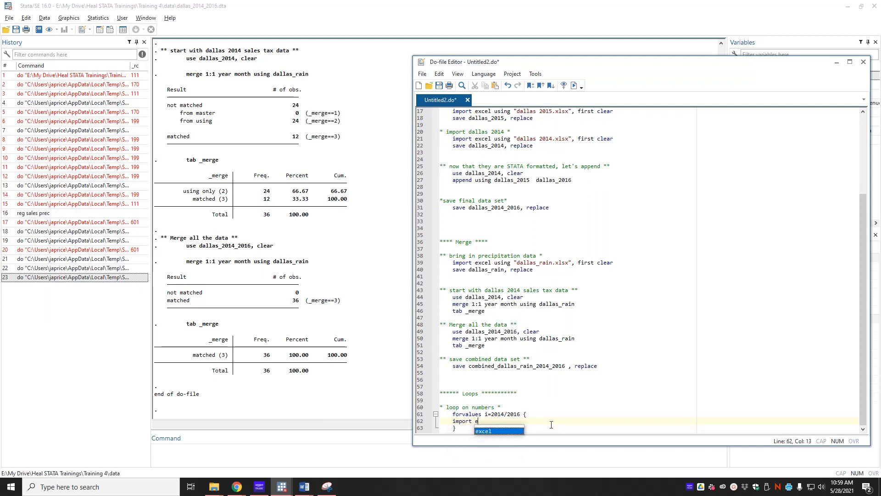
pyautogui.write('xcel usin')
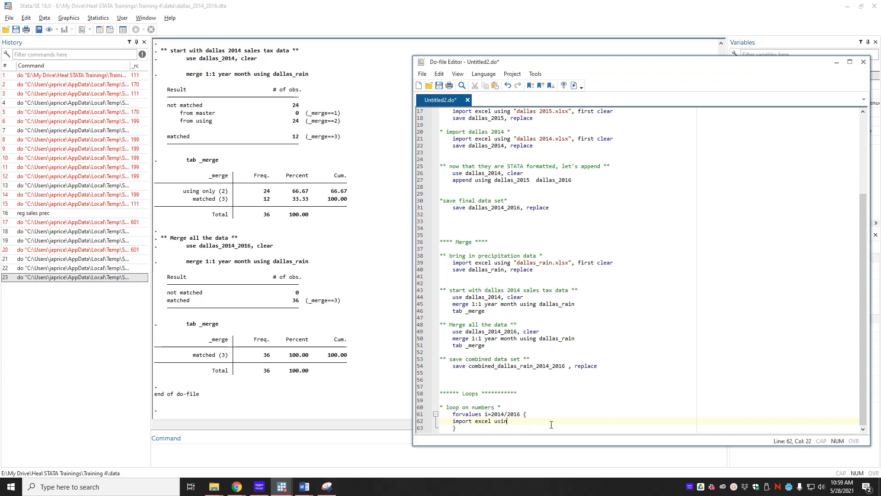
pyautogui.write('g da')
pyautogui.press('BackSpace')
pyautogui.press('BackSpace')
pyautogui.write('"dallas ')
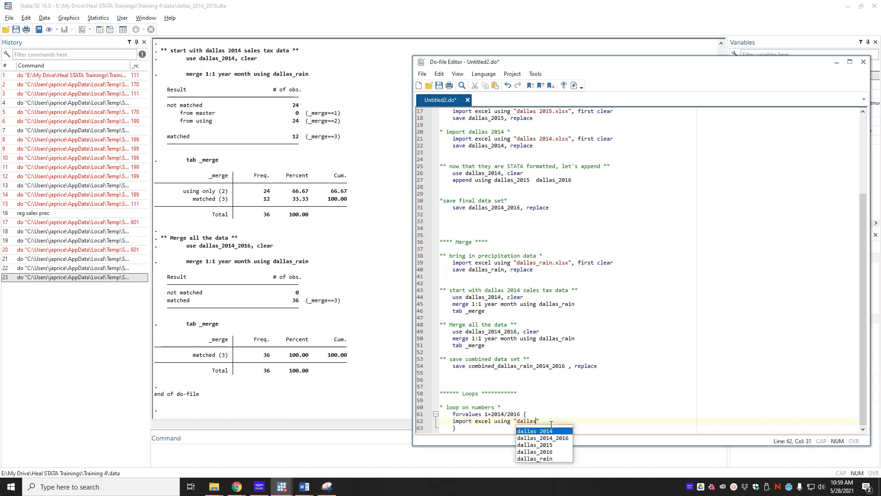
pyautogui.write('2014')
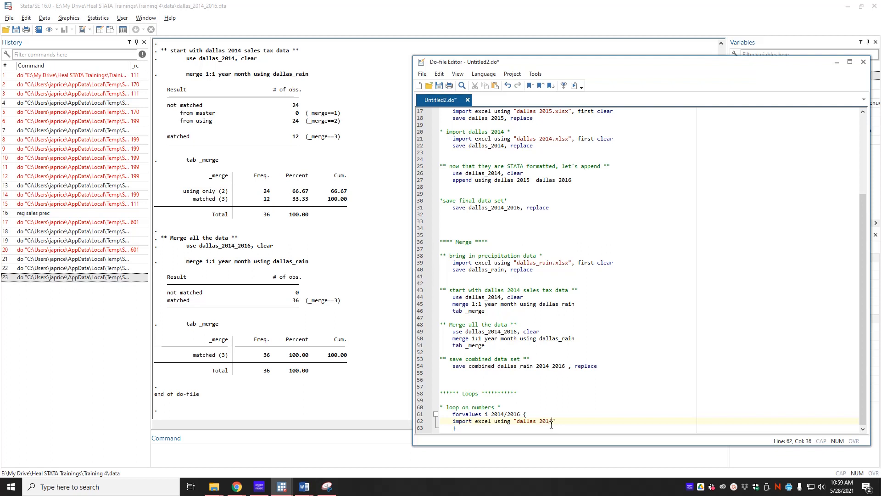
# Replace the year 2014 in the loop's import command with the macro `i' and add the .xlsx extension inside the quotes.
pyautogui.press('BackSpace')
pyautogui.press('BackSpace')
pyautogui.press('BackSpace')
pyautogui.press('BackSpace')
pyautogui.write('`i')
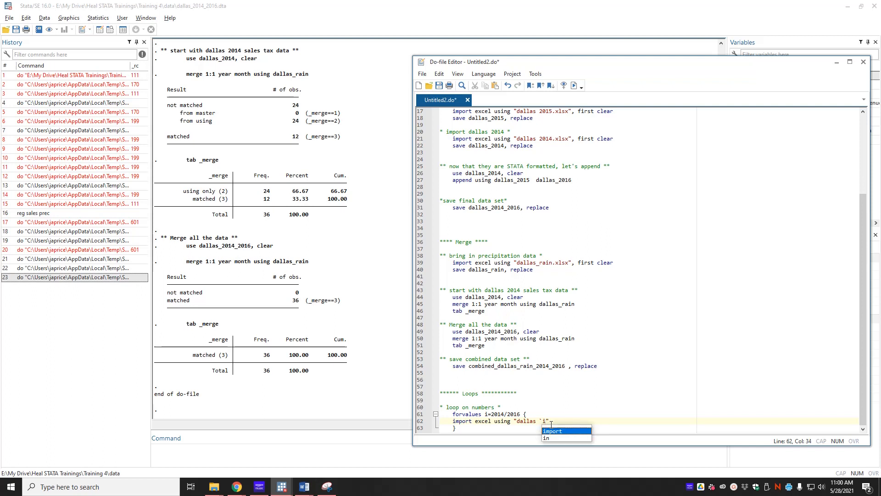
pyautogui.write("'")
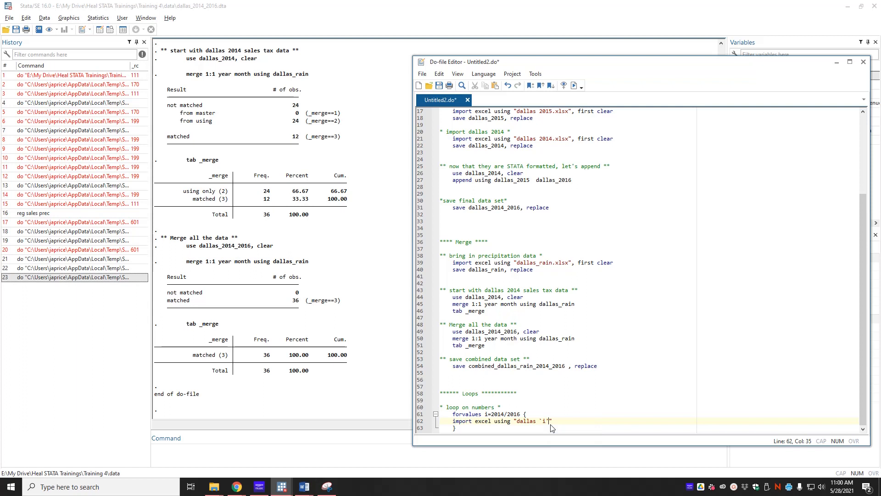
pyautogui.write('.xlsx')
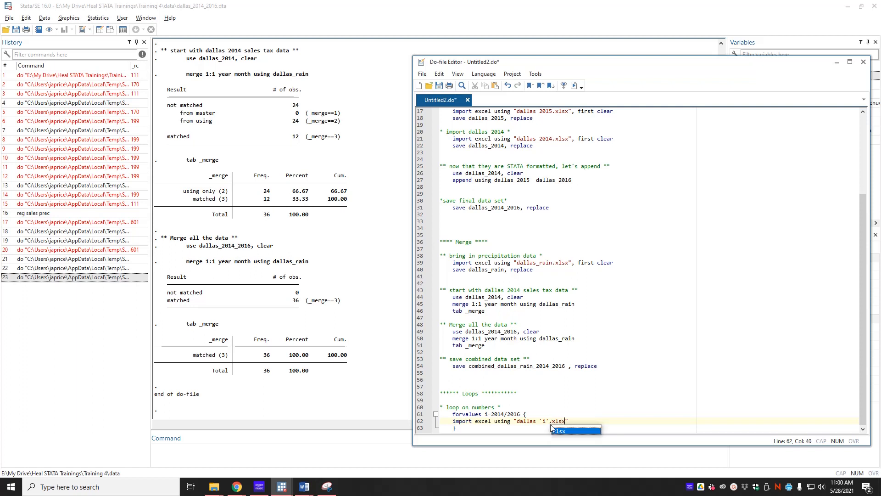
# Highlight the file name dallas 2014.xlsx in the Append section for comparison, and complete the loop's import command with , first clear.
pyautogui.click(665, 386)
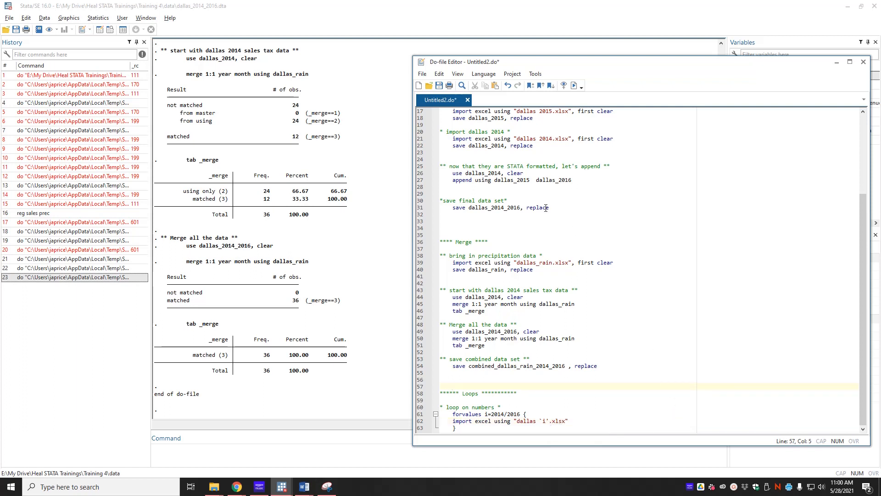
pyautogui.scroll(1, 553, 163)
pyautogui.moveTo(517, 160); pyautogui.dragTo(569, 158)
pyautogui.scroll(-1, 576, 271)
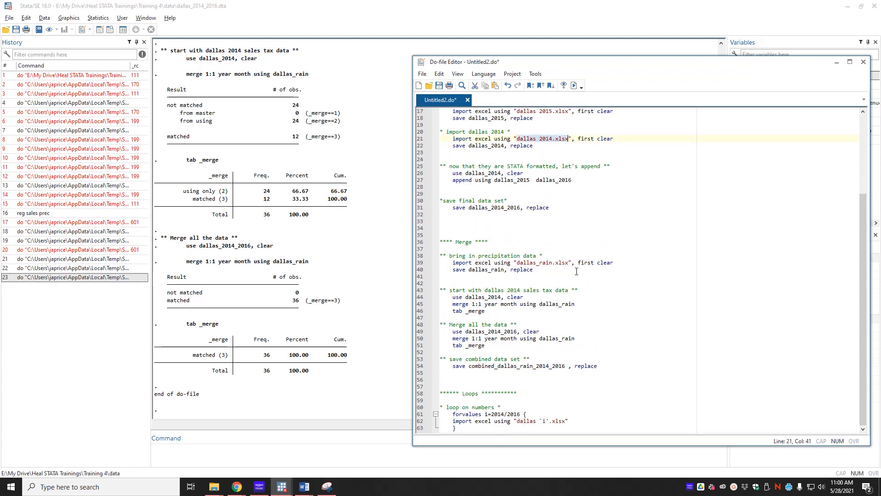
pyautogui.click(582, 421)
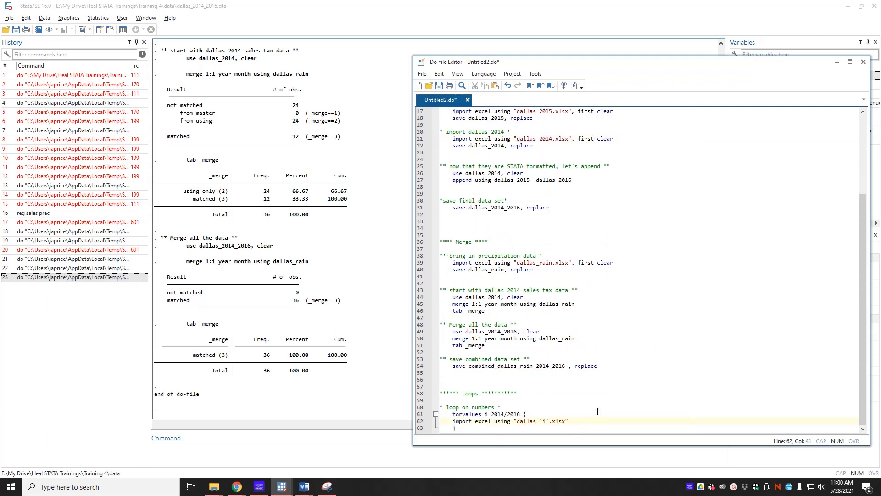
pyautogui.write(', first clear')
# Add the command save dallas_`i', replace on a new line below the import command inside the loop.
pyautogui.press('Return')
pyautogui.write('save dallas_')
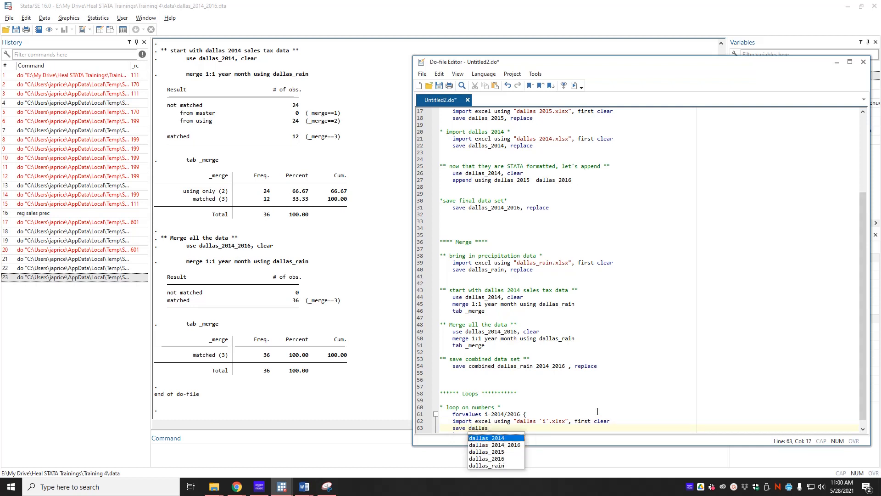
pyautogui.write('`')
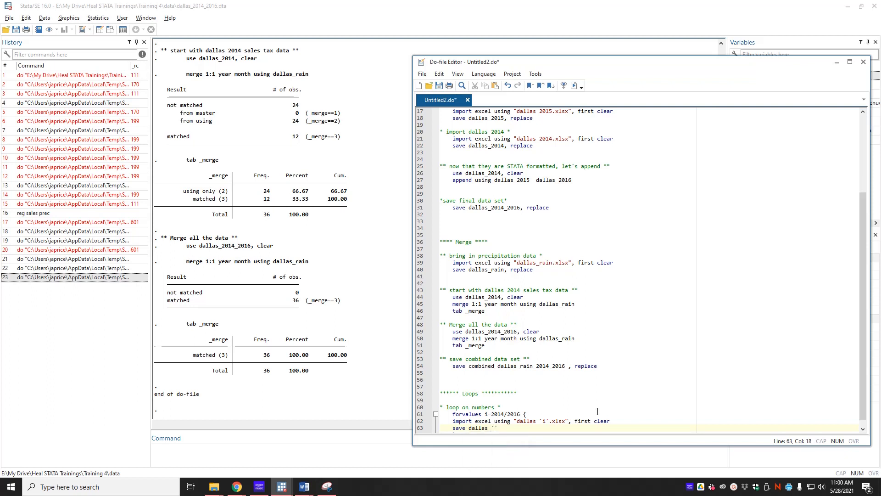
pyautogui.write("i', replace")
pyautogui.scroll(-1, 687, 385)
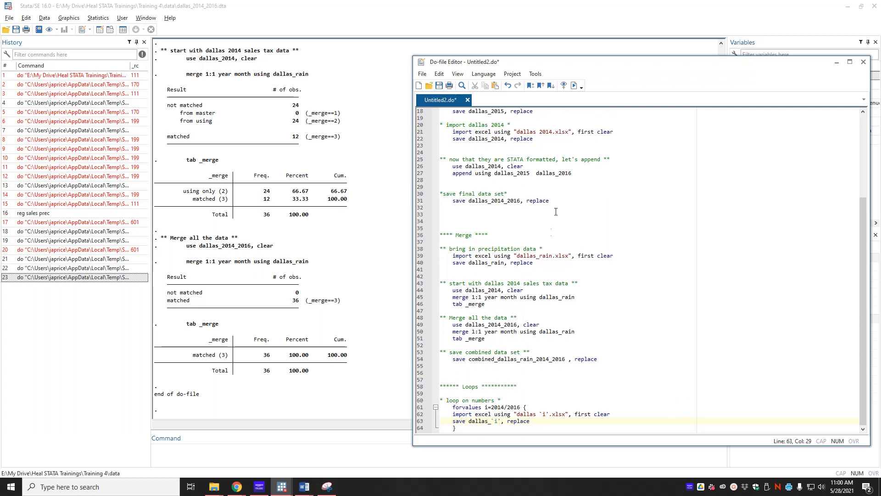
# Highlight the 2014 import and save commands in the Append section to compare them with the loop, and return to the loop's closing brace.
pyautogui.scroll(2, 502, 176)
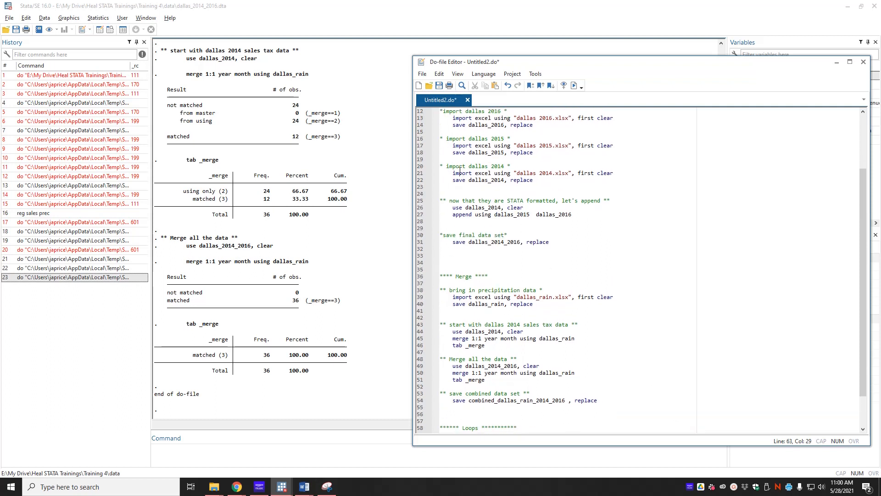
pyautogui.click(453, 173)
pyautogui.moveTo(453, 173); pyautogui.dragTo(563, 181)
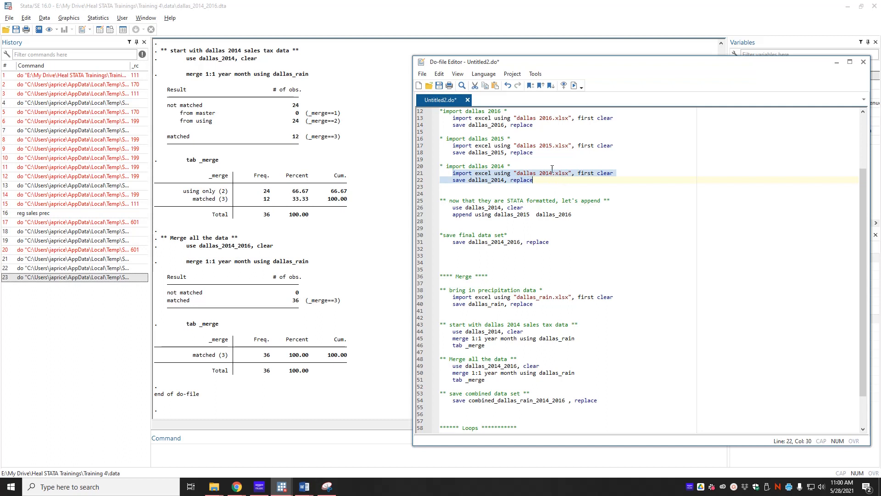
pyautogui.scroll(-2, 549, 203)
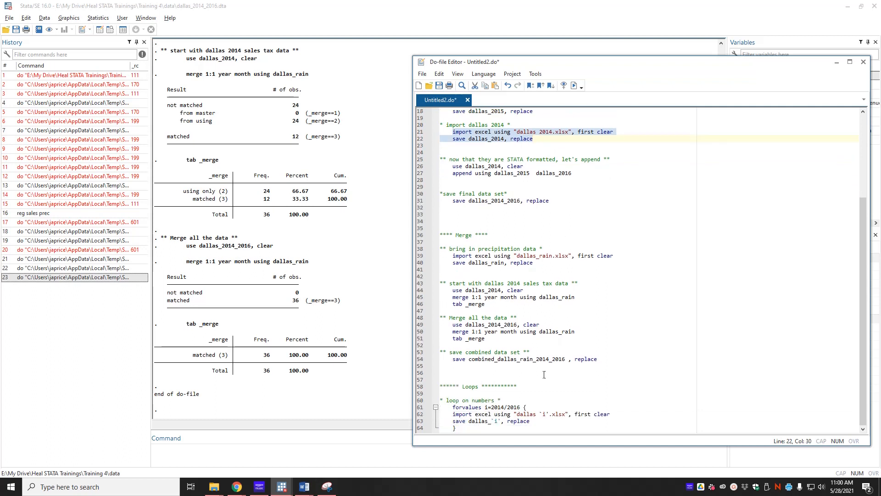
pyautogui.click(501, 427)
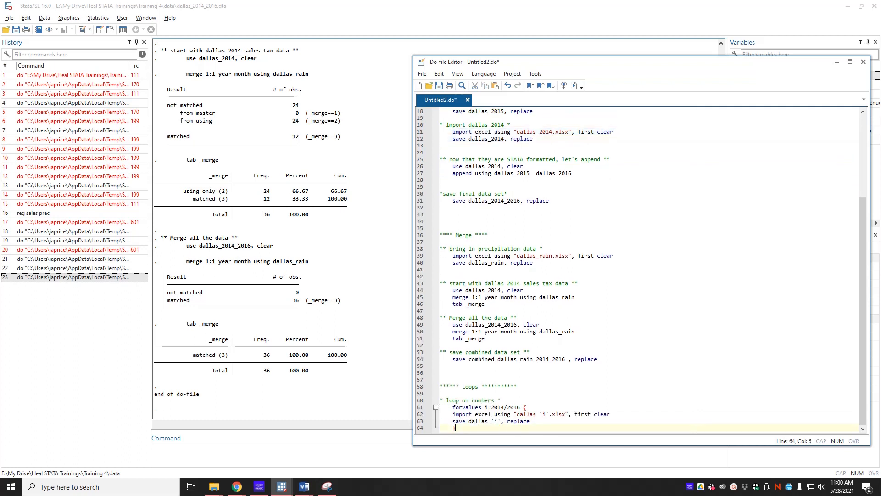
# Switch to File Explorer and delete all the .dta files, from dallas_2014.dta to dallas_rain.dta, from the data folder.
pyautogui.click(214, 486)
pyautogui.click(118, 452)
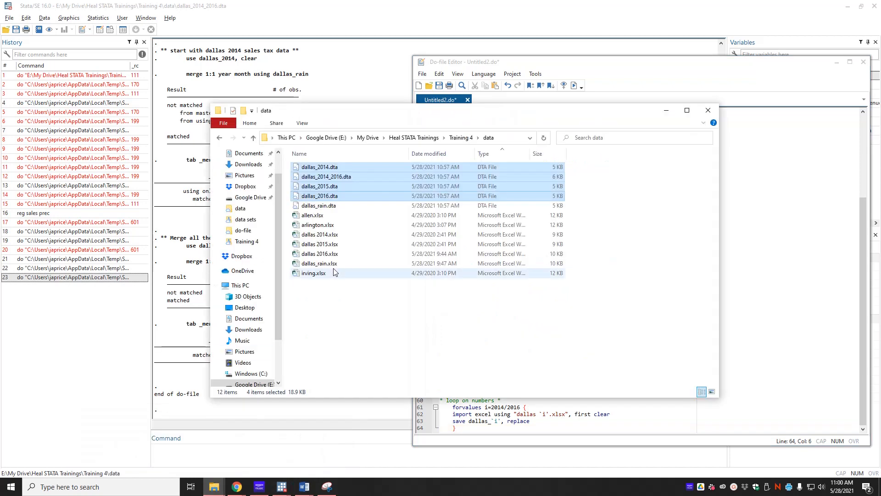
pyautogui.click(401, 347)
pyautogui.moveTo(342, 166); pyautogui.dragTo(345, 207)
pyautogui.press('Delete')
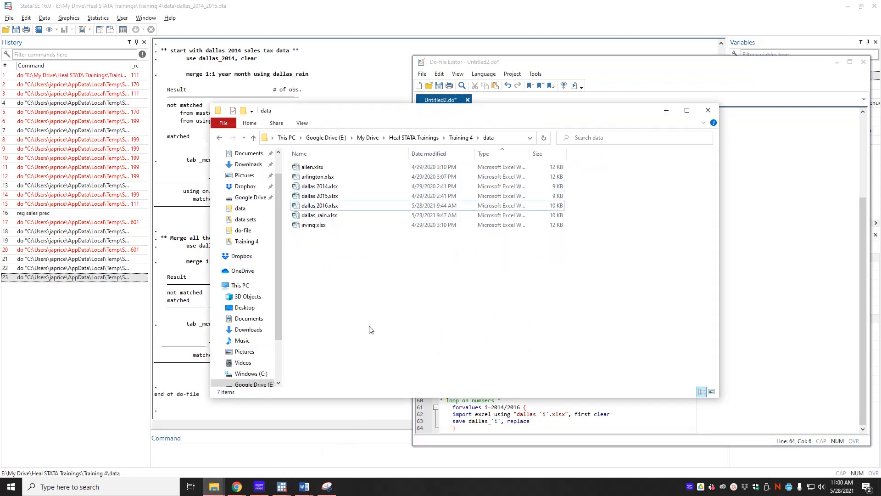
# Return to the Do-file Editor, execute the entire do-file, and check the data folder in File Explorer for the .dta files.
pyautogui.click(736, 264)
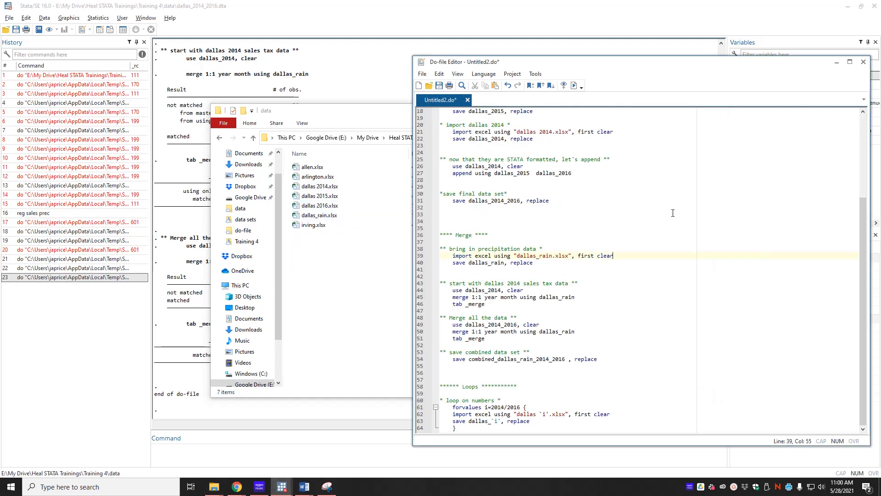
pyautogui.click(574, 85)
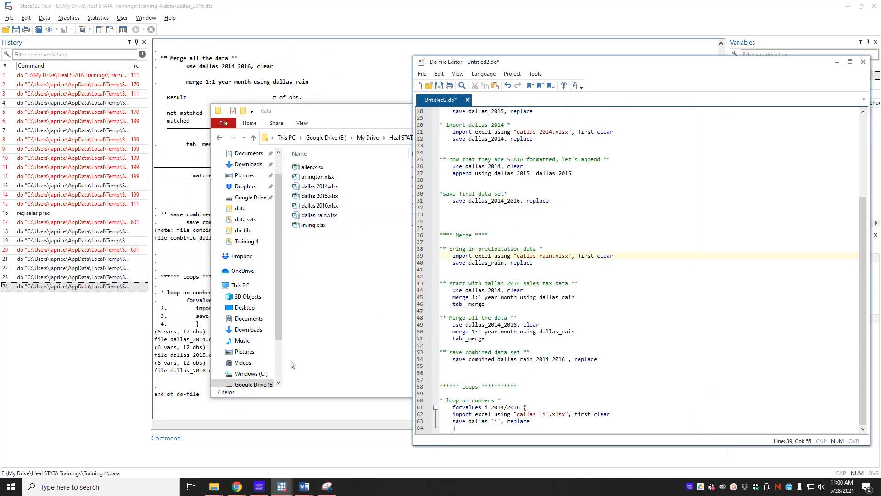
pyautogui.click(334, 340)
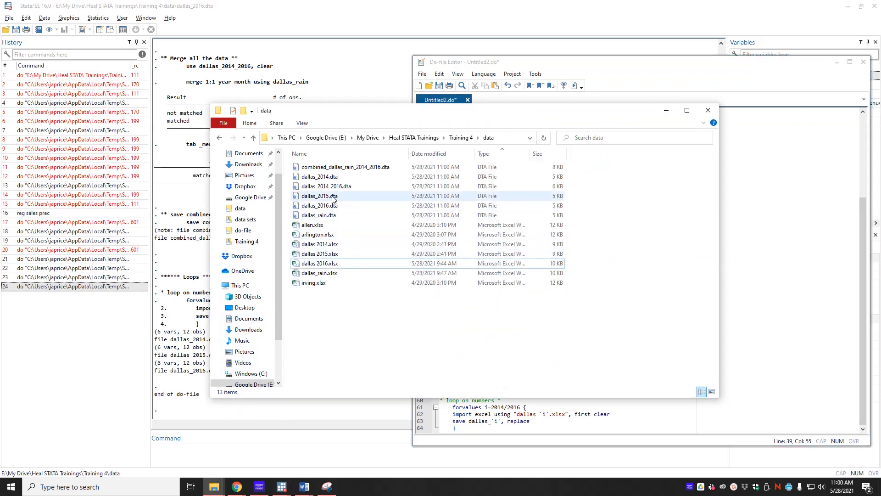
# Back in the Do-file Editor, start a new line below the loop's closing brace, leaving one blank line between.
pyautogui.click(618, 331)
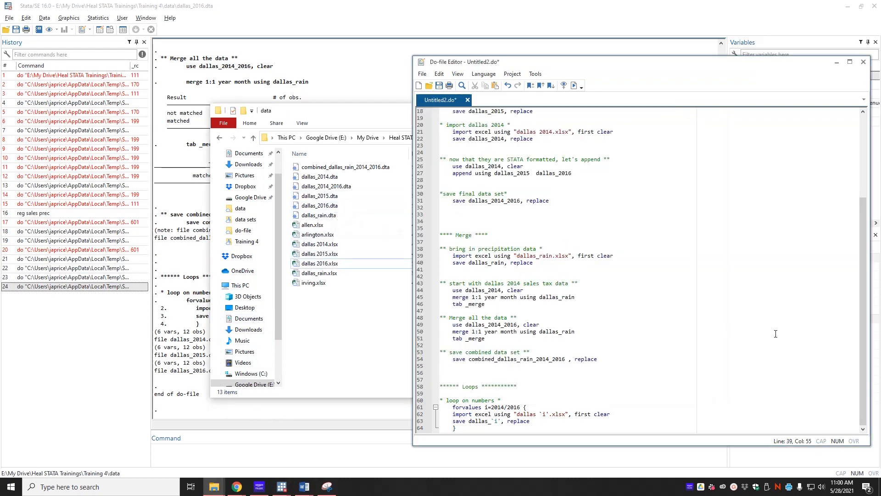
pyautogui.click(477, 428)
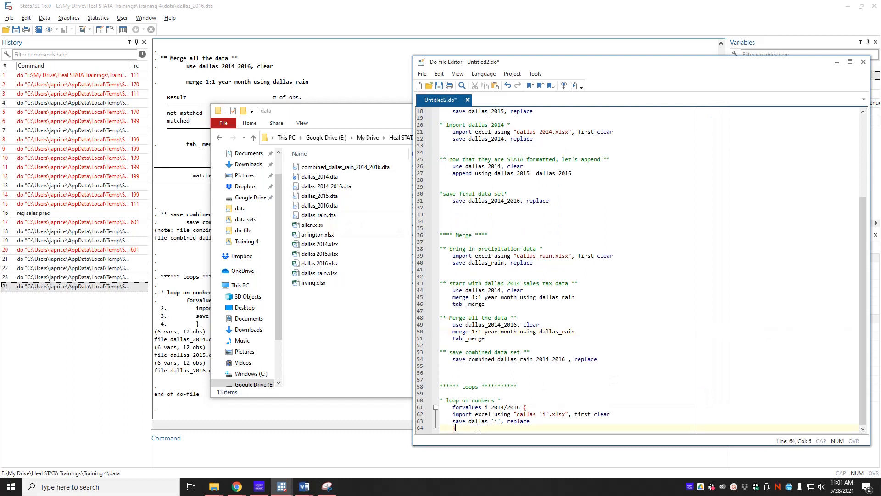
pyautogui.press('Return')
pyautogui.press('Return')
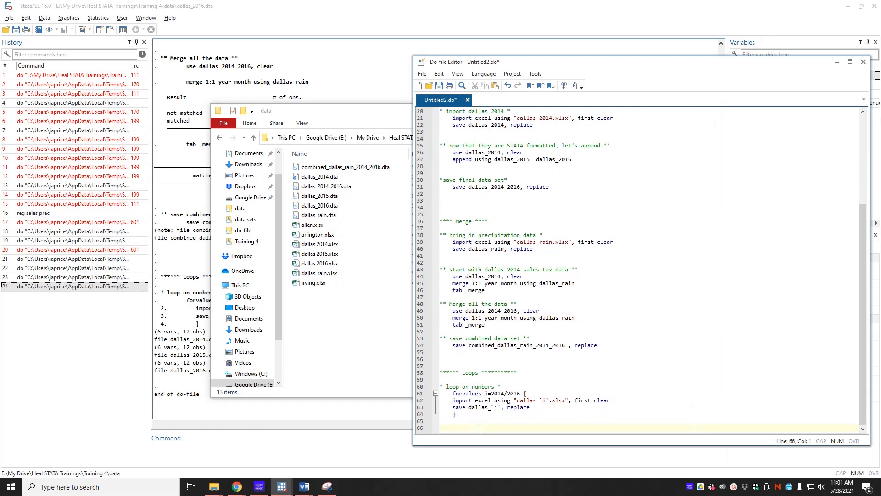
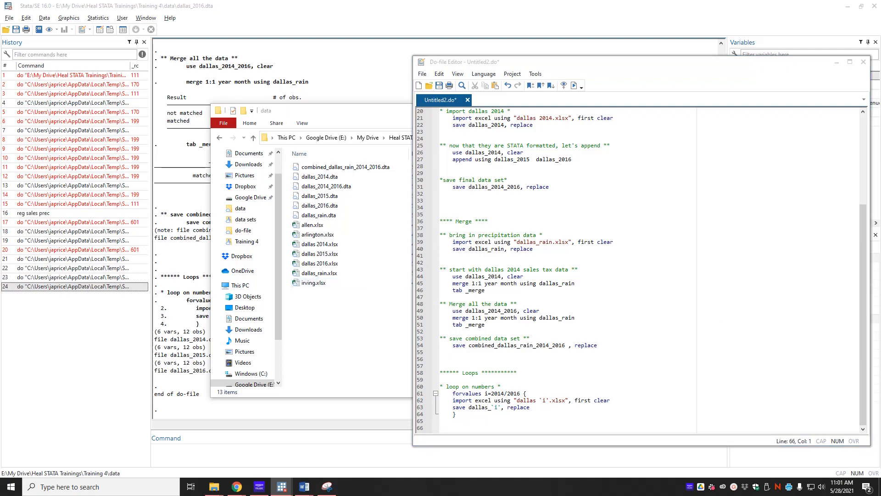
# Switch to File Explorer and paste the copied dallas.xlsx workbook into the data folder.
pyautogui.hotkey('alt', 'Tab')
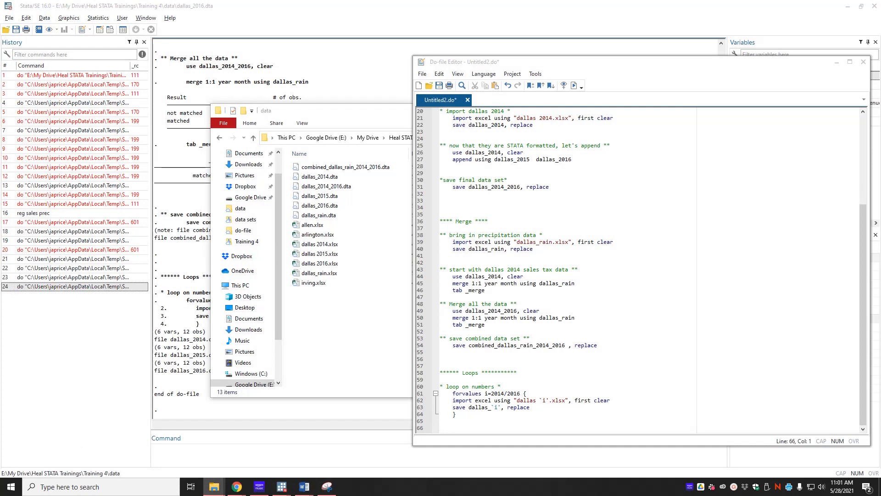
pyautogui.click(329, 332)
pyautogui.hotkey('ctrl', 'v')
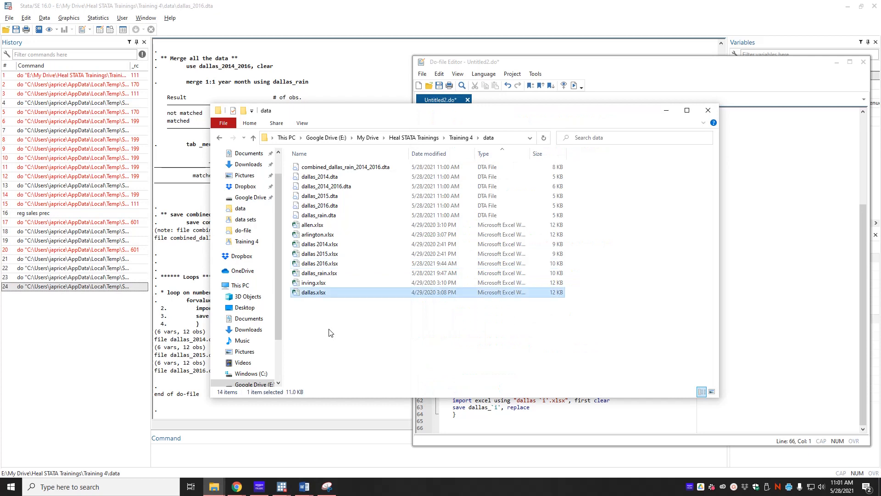
pyautogui.click(779, 265)
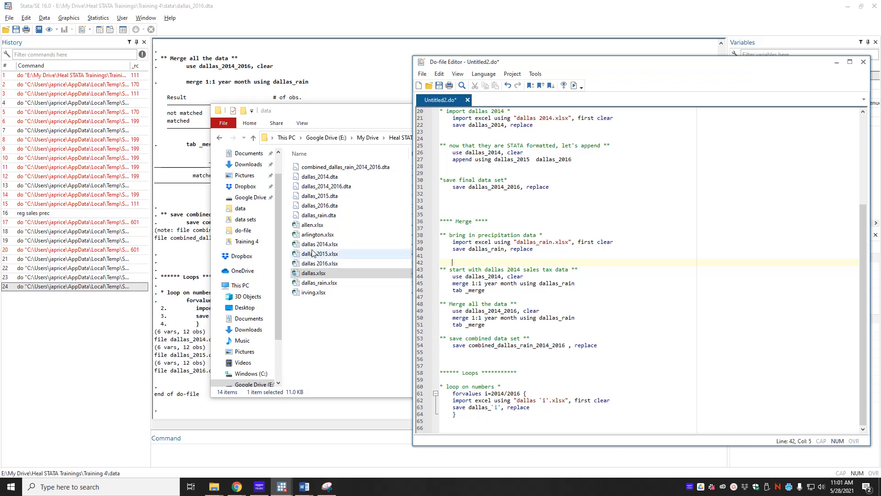
# Open allen.xlsx from the data folder in Excel, look through its yearly sheets, and close the workbook.
pyautogui.click(313, 226)
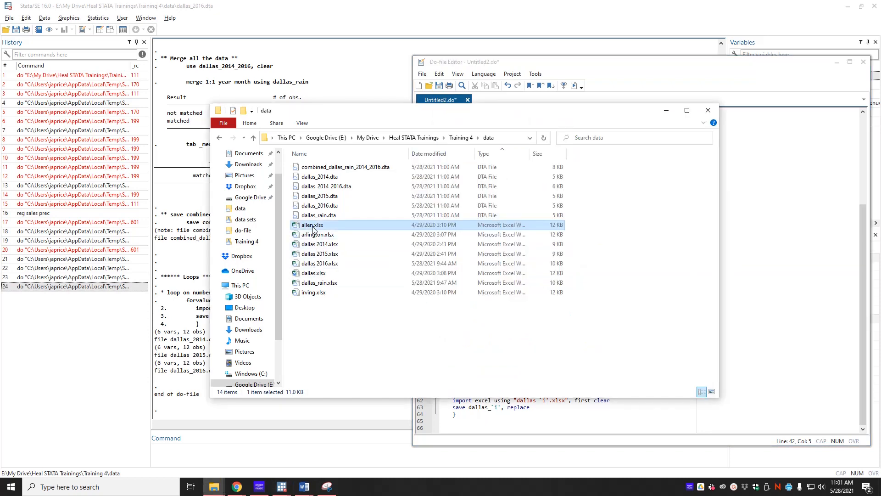
pyautogui.doubleClick(313, 225)
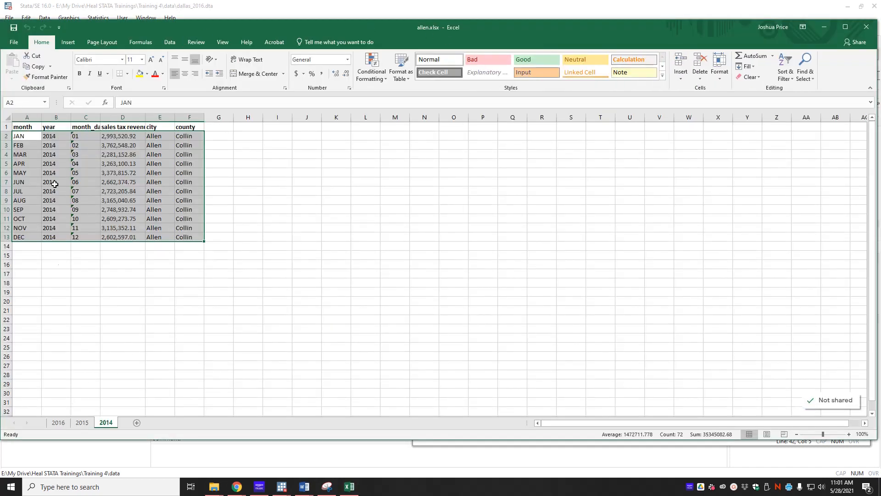
pyautogui.click(57, 422)
pyautogui.click(114, 426)
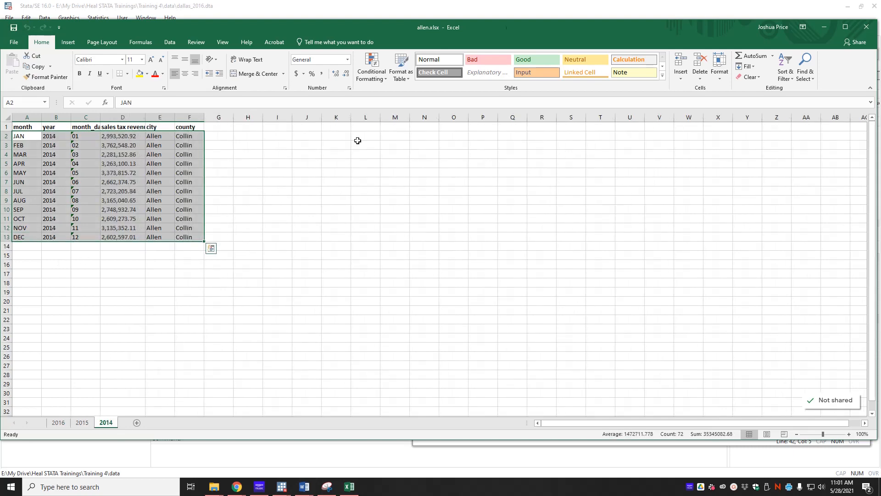
pyautogui.click(863, 30)
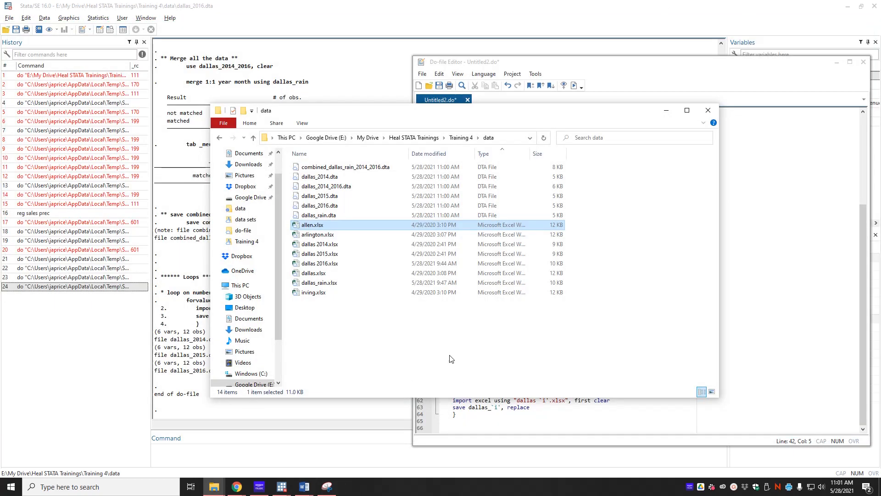
# In the Do-file Editor, add the comment "* loop on words *" below the numbers loop and start an indented line.
pyautogui.click(479, 421)
pyautogui.press('Down')
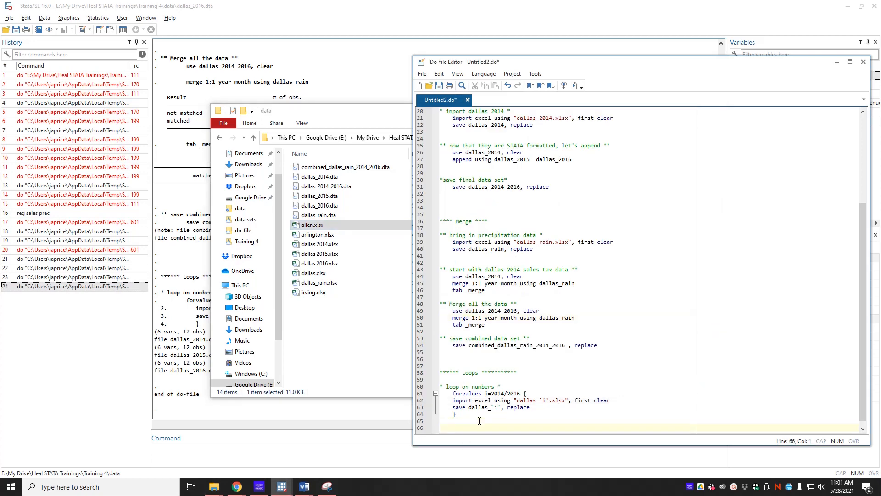
pyautogui.write('* loop on words *')
pyautogui.press('Return')
pyautogui.press('Tab')
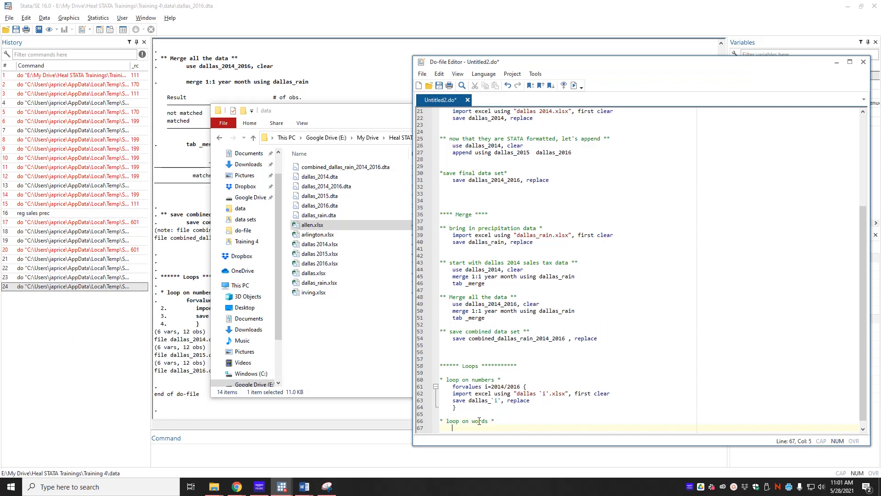
# Write the loop header "foreach x in allen arlington dallas irving {" with its closing brace under the words comment.
pyautogui.hotkey('alt', 'Tab')
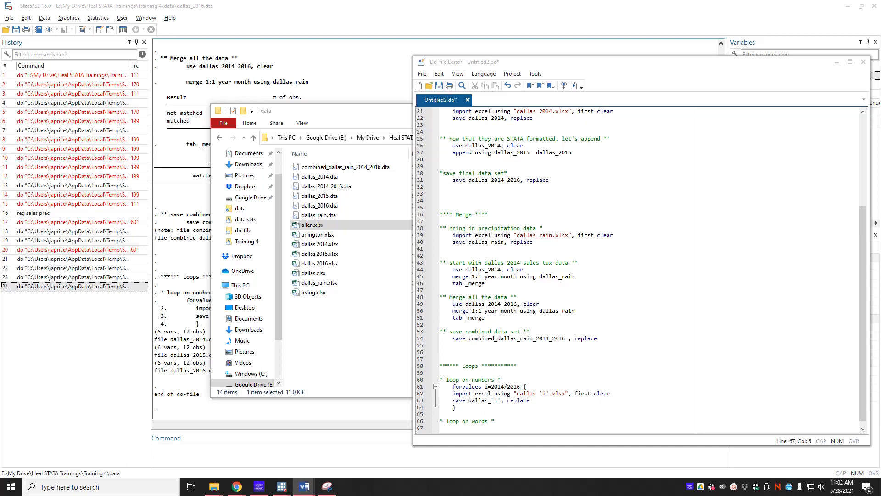
pyautogui.scroll(-1, 647, 271)
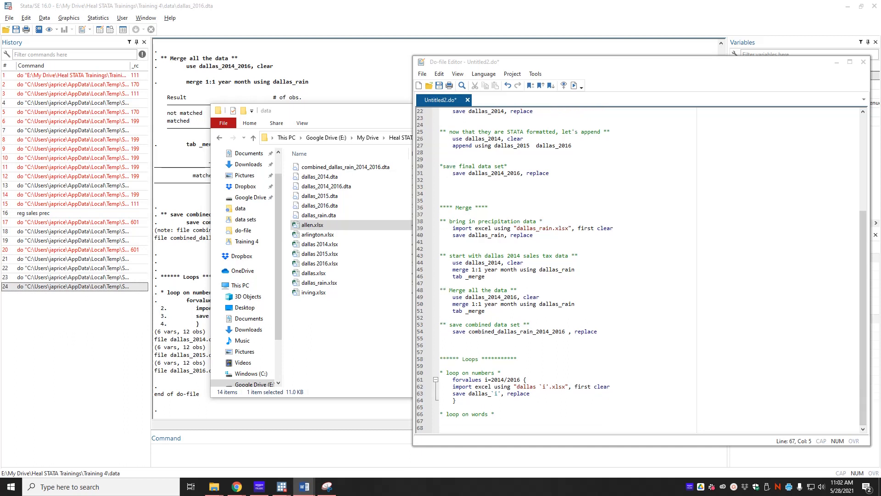
pyautogui.click(475, 425)
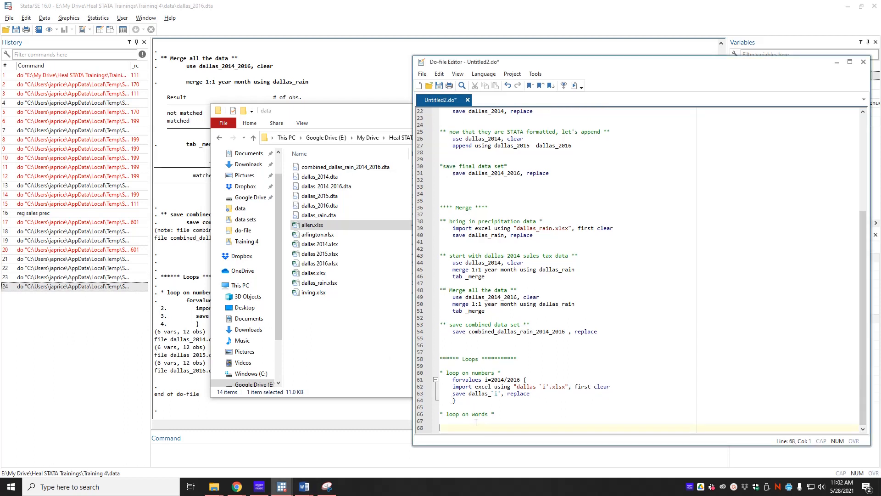
pyautogui.write('f')
pyautogui.press('BackSpace')
pyautogui.press('BackSpace')
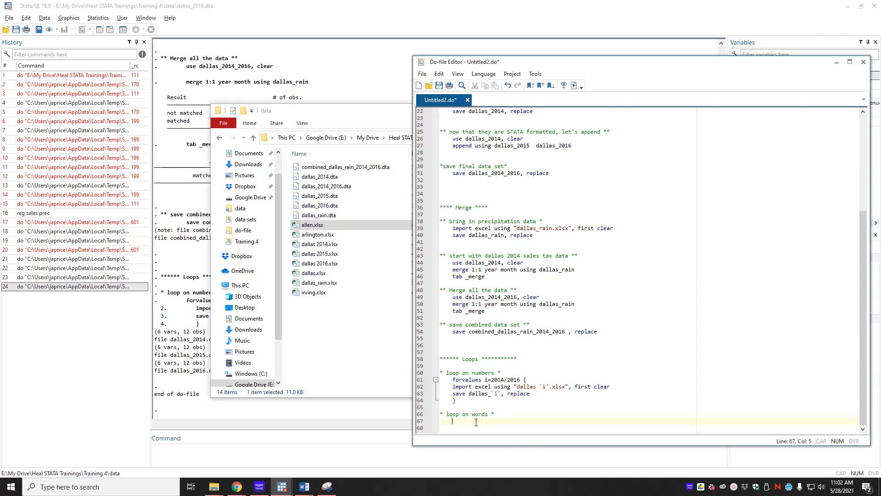
pyautogui.write('foreach x in allen arlington dallas irving ')
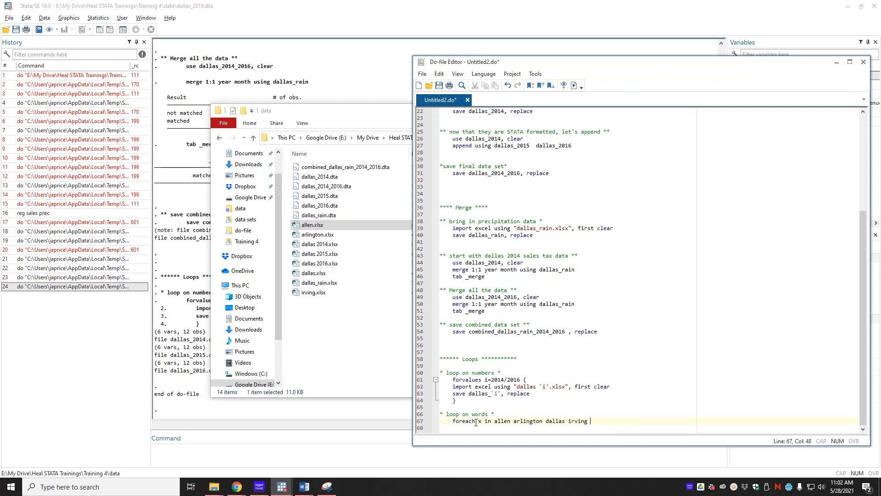
pyautogui.write('{')
pyautogui.press('Return')
pyautogui.press('Return')
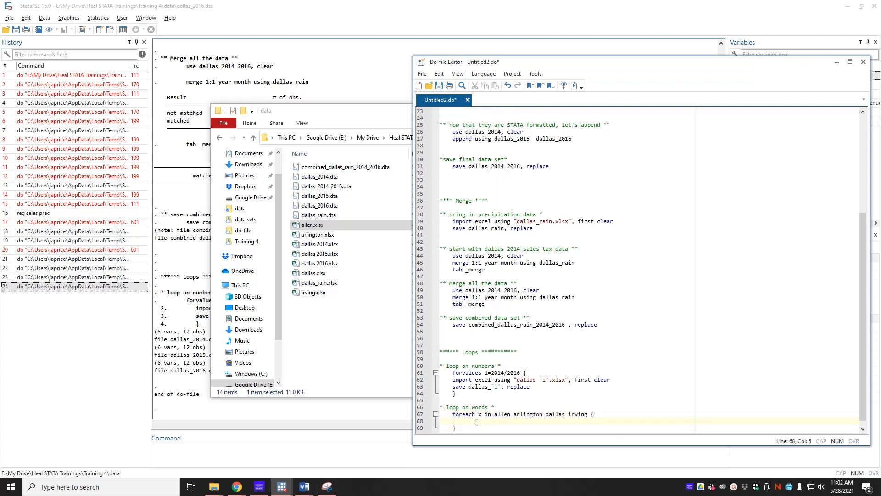
# Inside the foreach loop, write the line import excel using `x'.xlsx, first sheet("2014") clear.
pyautogui.write('import exce')
pyautogui.write('lu ')
pyautogui.write(' using')
pyautogui.write(' `')
pyautogui.write("x'")
pyautogui.write('.xls')
pyautogui.write('x, f')
pyautogui.write('irst ')
pyautogui.write('shet')
pyautogui.press('BackSpace')
pyautogui.write('et')
pyautogui.write('(:20')
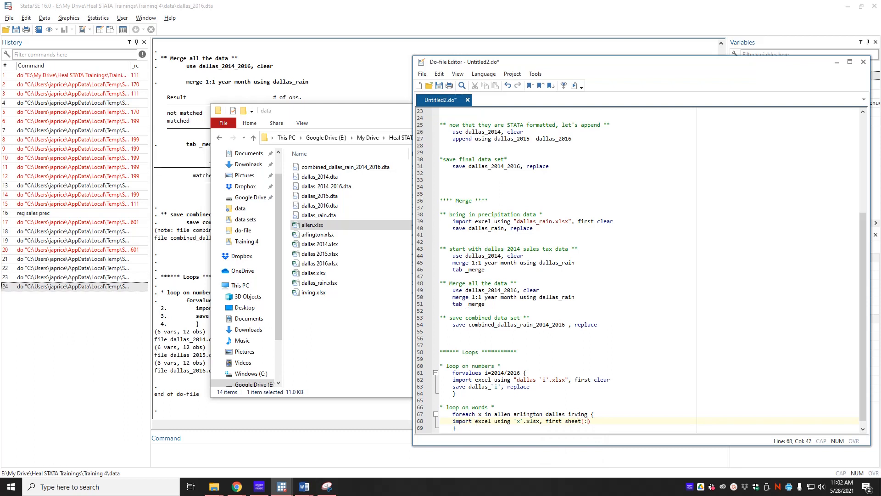
pyautogui.press('BackSpace')
pyautogui.press('BackSpace')
pyautogui.press('BackSpace')
pyautogui.write('"2014") clear')
# Add a save line below the import that saves each file as `x'_loop_2014 with the replace option.
pyautogui.press('Return')
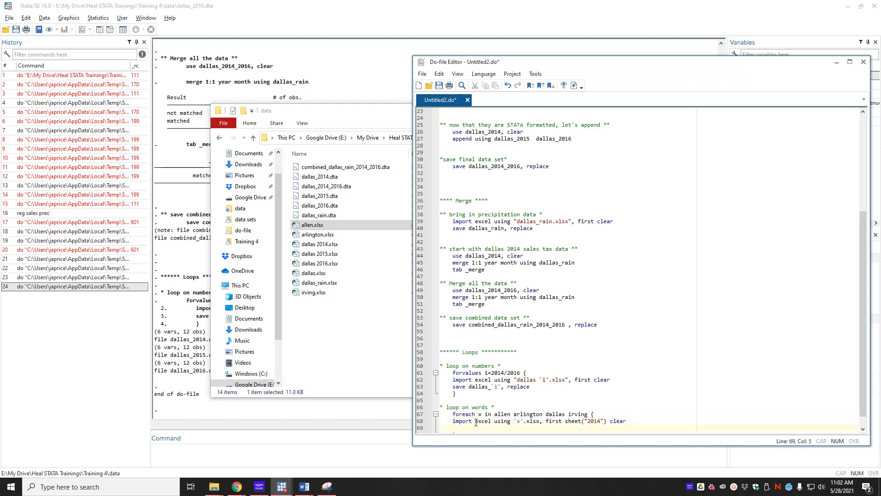
pyautogui.write('save')
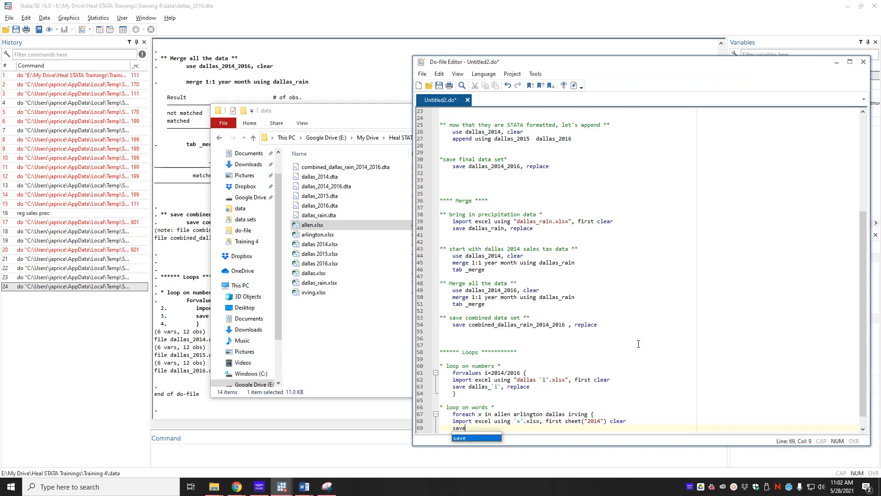
pyautogui.write("`x'")
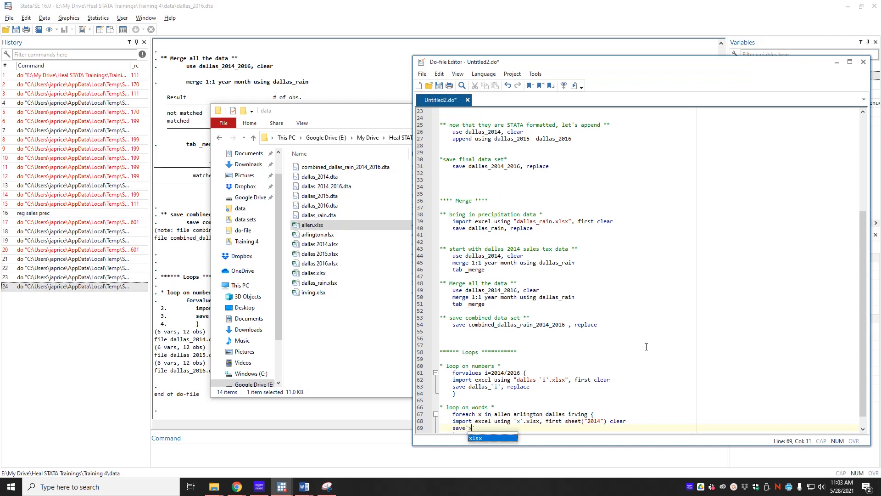
pyautogui.write('_loop')
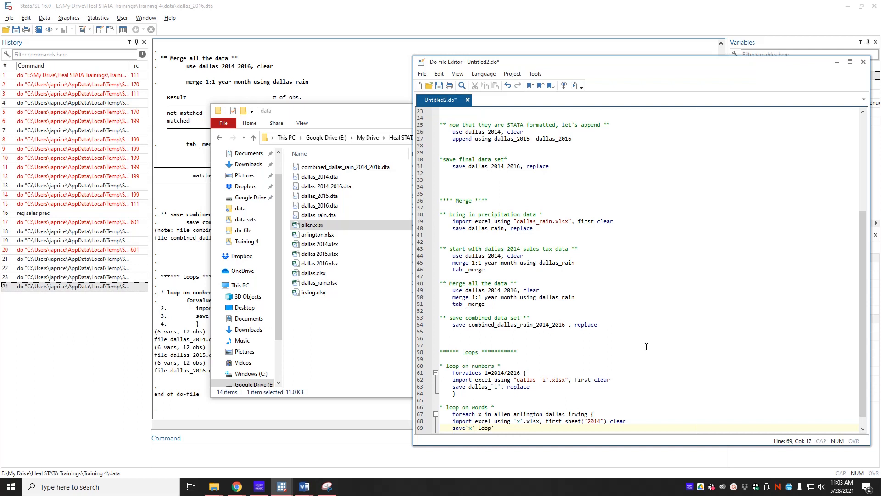
pyautogui.write('_2014, replace')
pyautogui.scroll(-1, 624, 345)
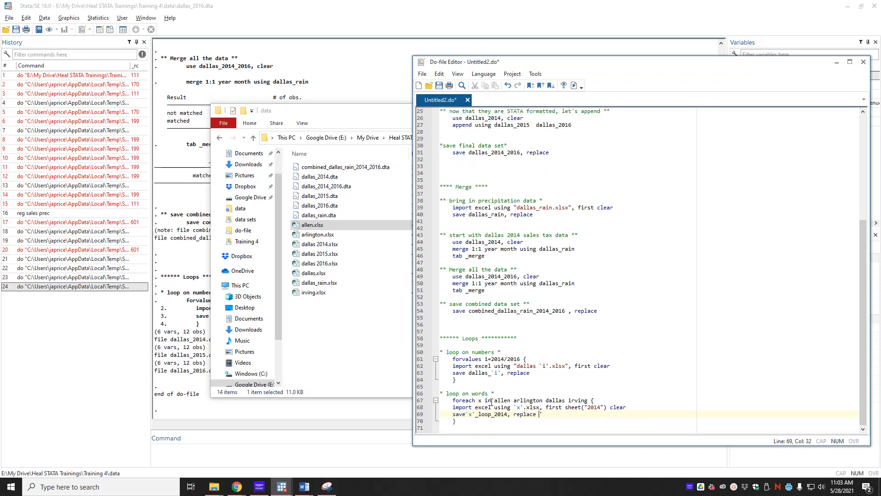
# Execute the entire do-file and return to the Do-file Editor.
pyautogui.click(495, 422)
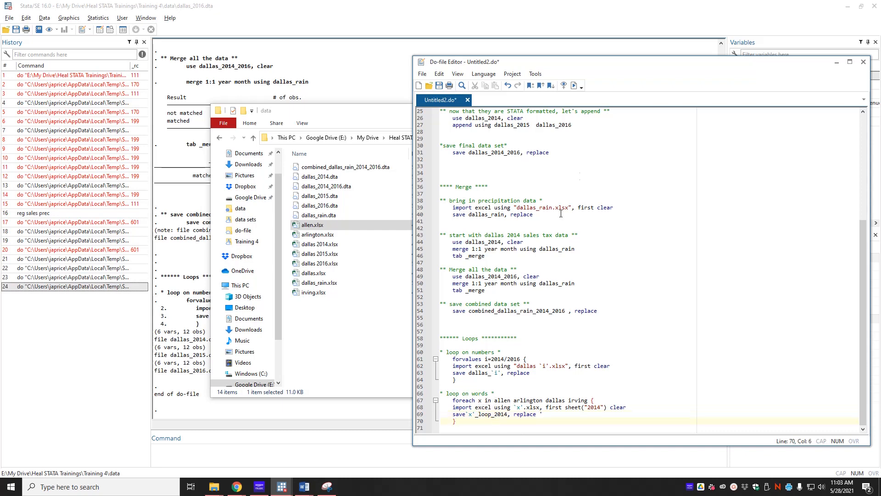
pyautogui.click(574, 85)
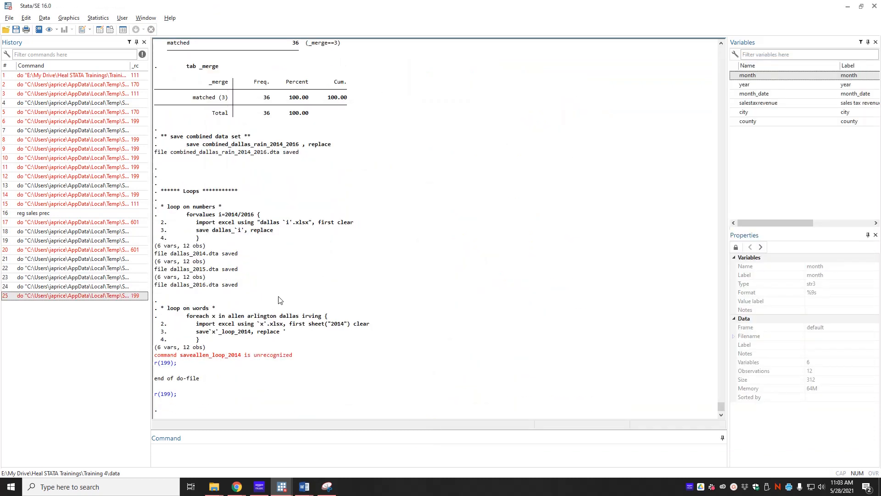
pyautogui.hotkey('alt', 'Tab')
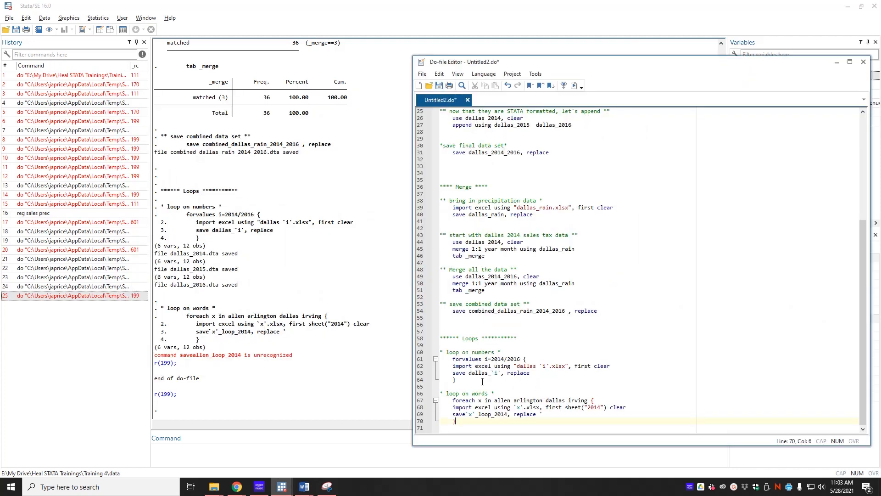
# Insert a space between save and `x' in the words loop and execute the do-file again.
pyautogui.click(463, 415)
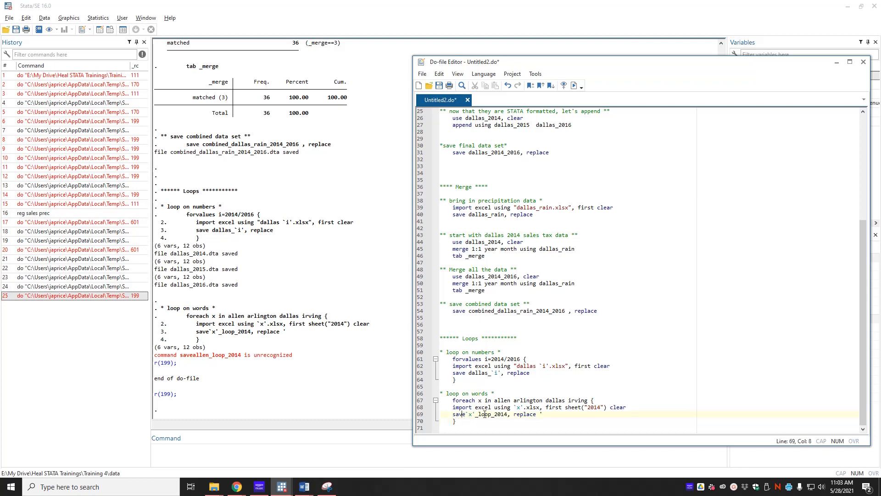
pyautogui.click(465, 414)
pyautogui.click(574, 85)
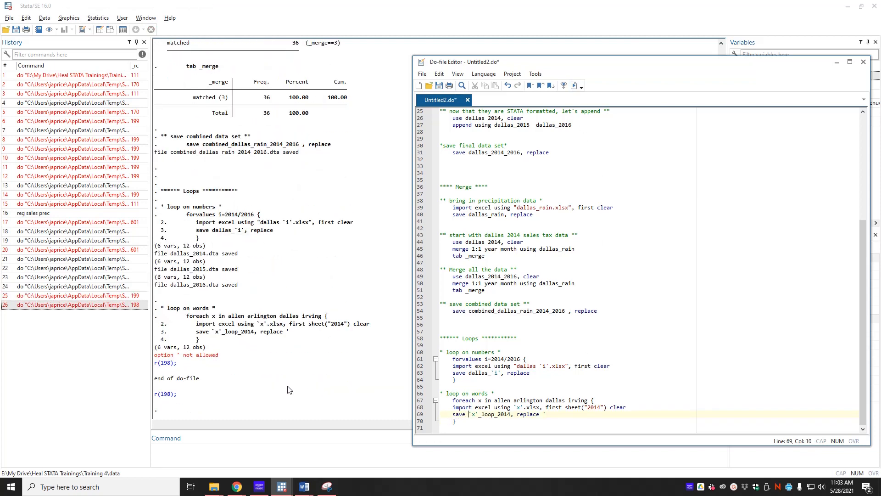
# Check the macro quotes in the words loop's import and save lines, and rerun the do-file.
pyautogui.click(477, 414)
pyautogui.click(517, 407)
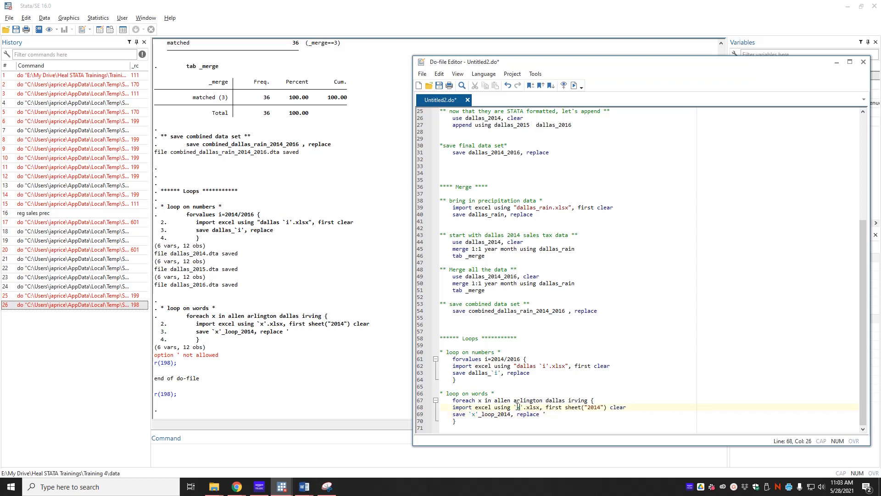
pyautogui.press('Right')
pyautogui.moveTo(472, 411); pyautogui.dragTo(483, 405)
pyautogui.press('Right')
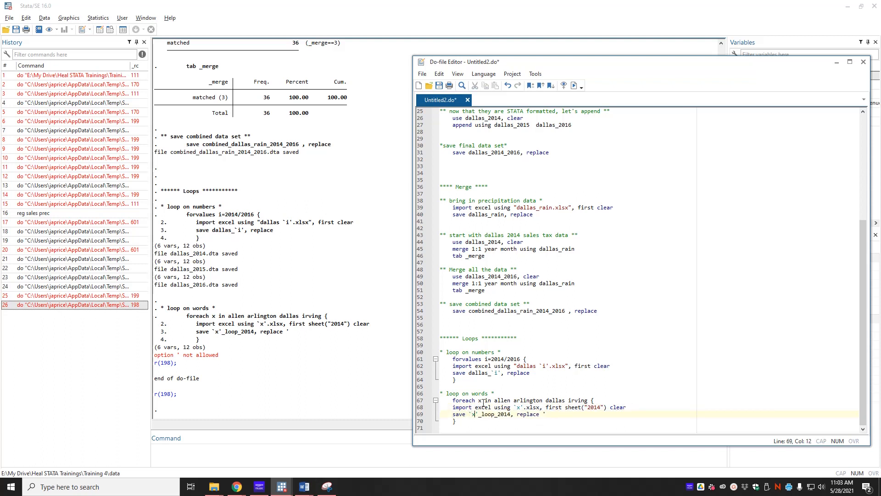
pyautogui.press('Right')
pyautogui.click(767, 318)
pyautogui.hotkey('ctrl', 'd')
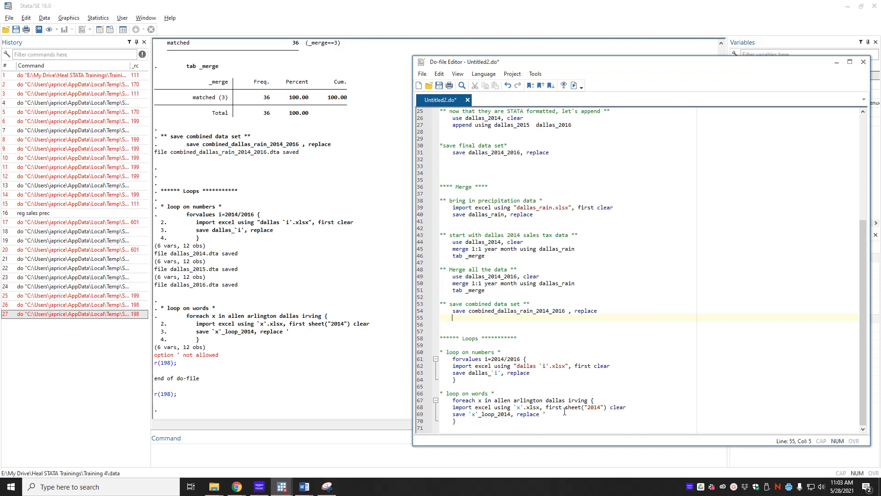
# Delete the stray apostrophe after replace in the words loop's save line and execute the do-file.
pyautogui.click(548, 414)
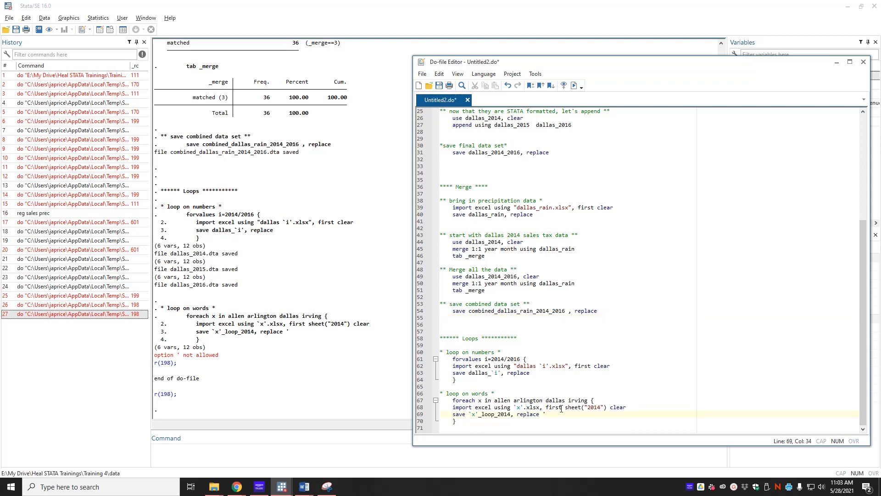
pyautogui.click(573, 85)
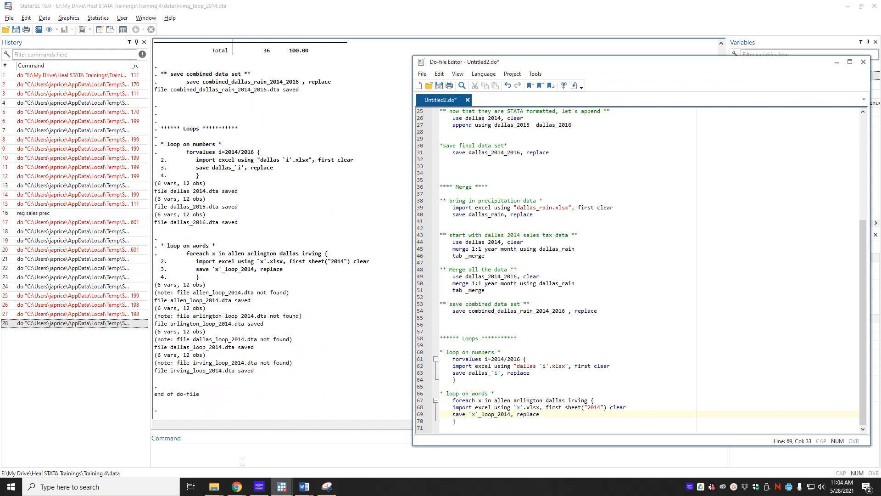
# Check the data folder in File Explorer for the city loop .dta files, and return to the Do-file Editor.
pyautogui.click(214, 487)
pyautogui.click(137, 455)
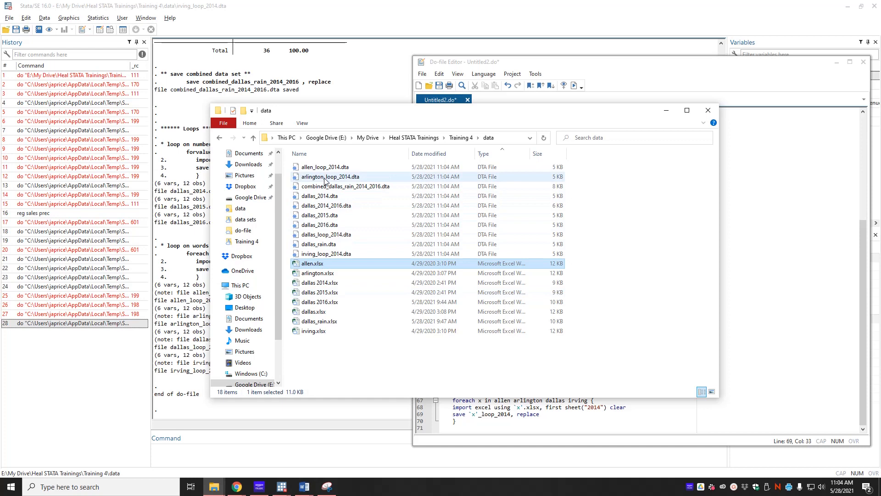
pyautogui.click(727, 251)
# Add the comment "* loop on numbers and words *" below the words loop, leaving a blank line between.
pyautogui.click(477, 426)
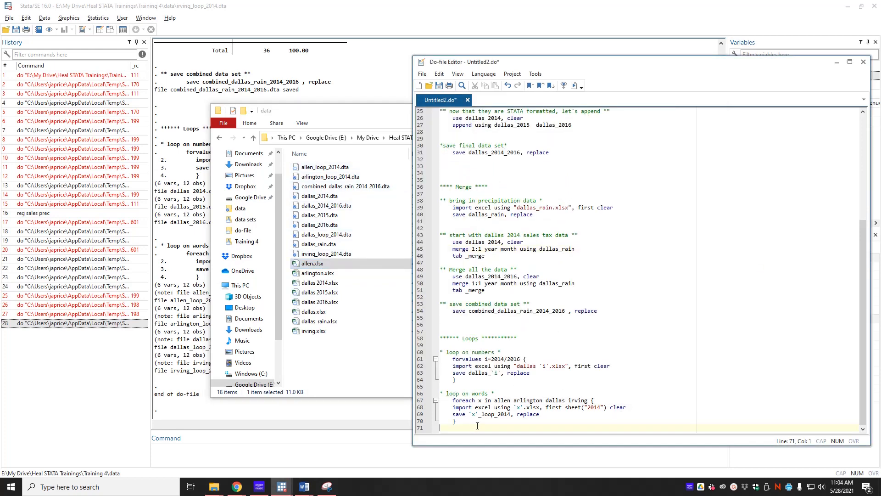
pyautogui.press('Return')
pyautogui.press('Return')
pyautogui.press('Tab')
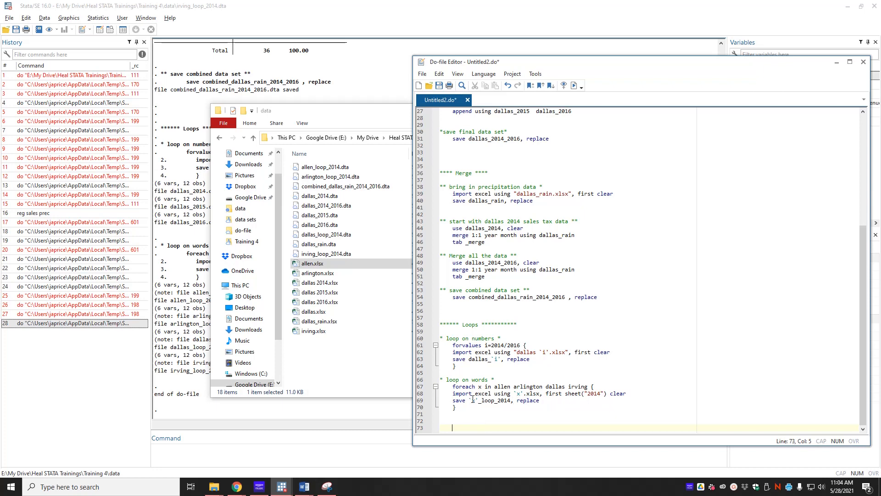
pyautogui.moveTo(456, 407); pyautogui.dragTo(440, 386)
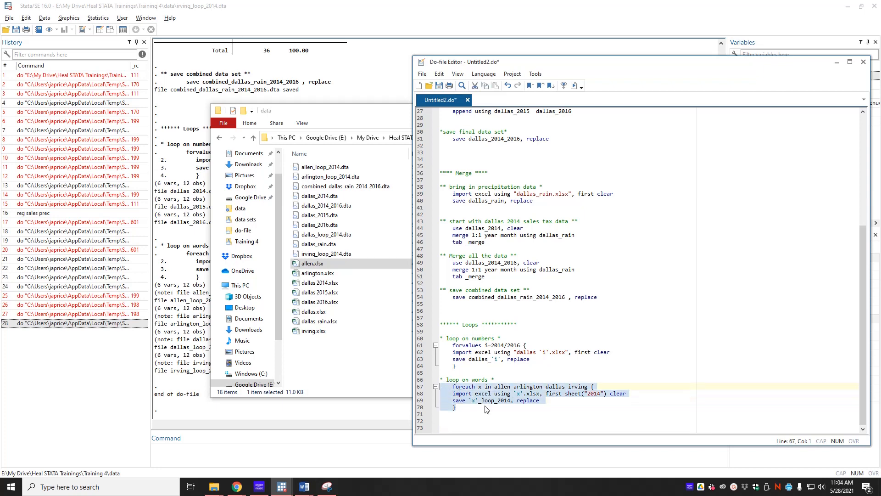
pyautogui.click(478, 421)
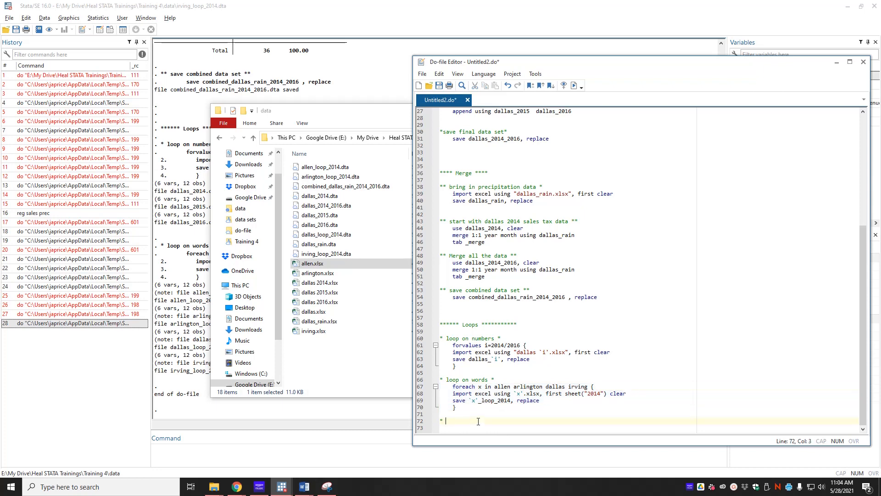
pyautogui.write('loop on numbers and words *')
# Copy the whole foreach loop and paste it under the numbers and words comment.
pyautogui.click(495, 408)
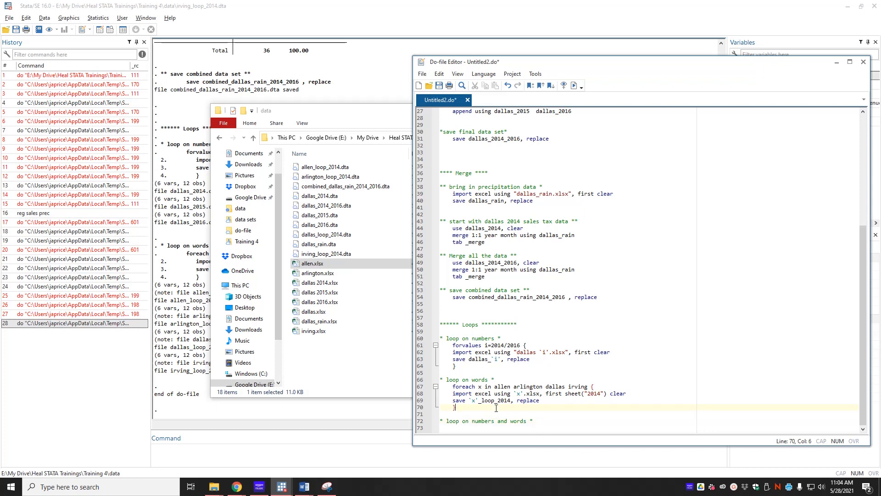
pyautogui.moveTo(461, 408); pyautogui.dragTo(439, 386)
pyautogui.hotkey('ctrl', 'c')
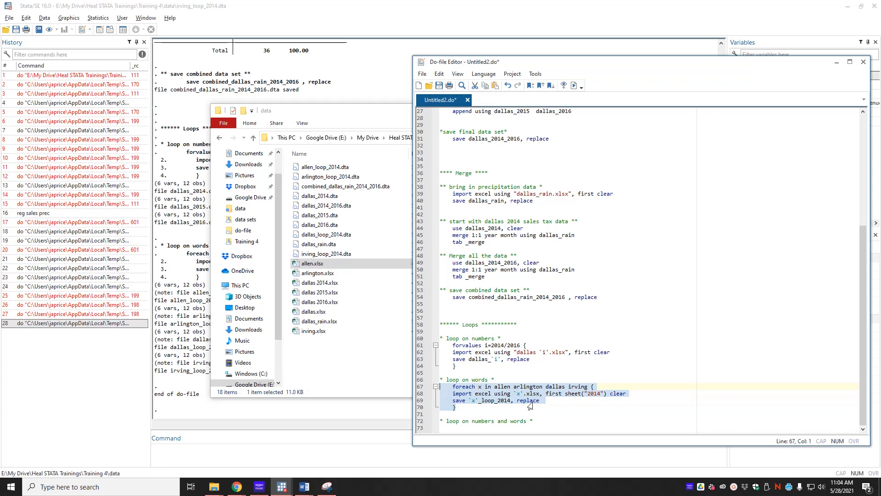
pyautogui.click(567, 429)
pyautogui.hotkey('ctrl', 'v')
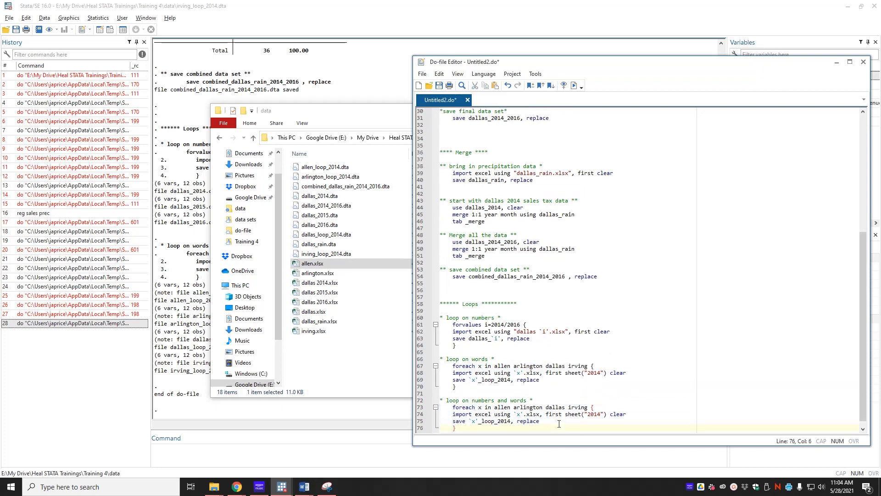
# Nest a "forvalues i=2014/2016 {" loop inside the copied foreach loop and add a second closing brace at the end.
pyautogui.click(598, 398)
pyautogui.press('Return')
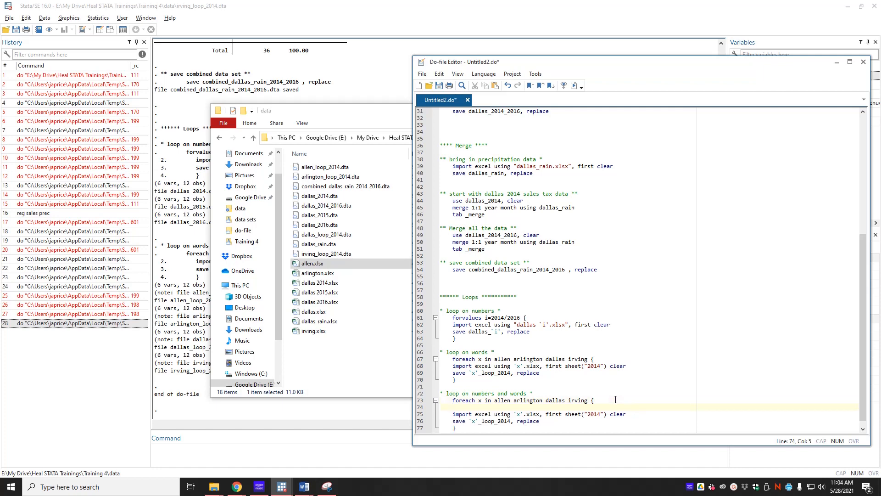
pyautogui.write('for')
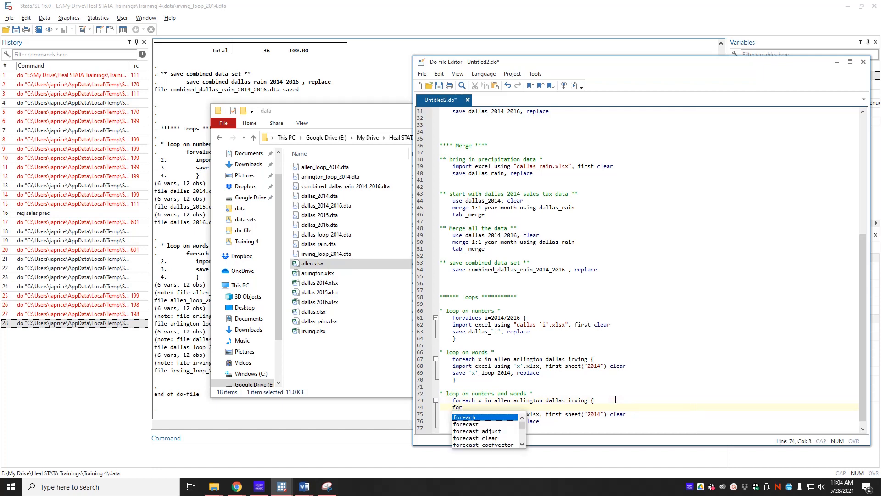
pyautogui.write('values i=')
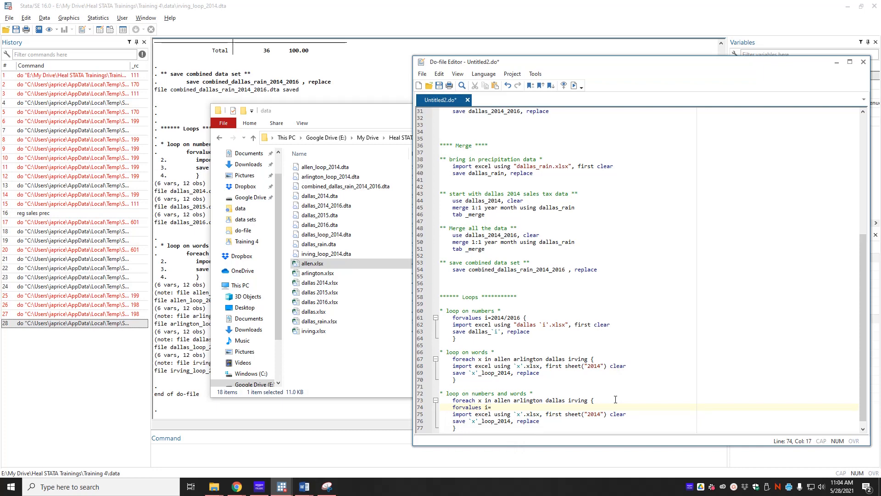
pyautogui.write('2014/2016 {')
pyautogui.press('Delete')
pyautogui.press('Down')
pyautogui.press('Down')
pyautogui.press('Down')
pyautogui.press('Down')
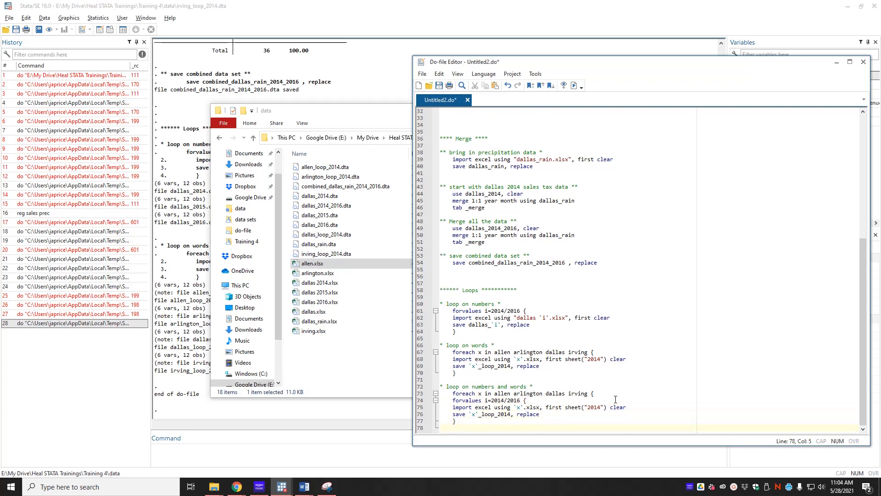
pyautogui.write('}')
# Replace 2014 with `i' in both the sheet option and the save file name of the nested loop.
pyautogui.click(601, 407)
pyautogui.press('Delete')
pyautogui.press('BackSpace')
pyautogui.press('BackSpace')
pyautogui.press('BackSpace')
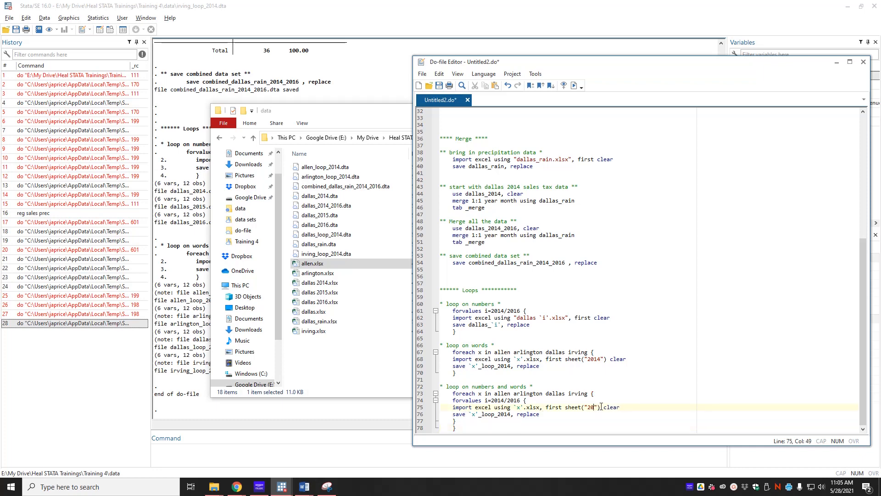
pyautogui.write("`i'")
pyautogui.press('BackSpace')
pyautogui.press('BackSpace')
pyautogui.press('BackSpace')
pyautogui.press('BackSpace')
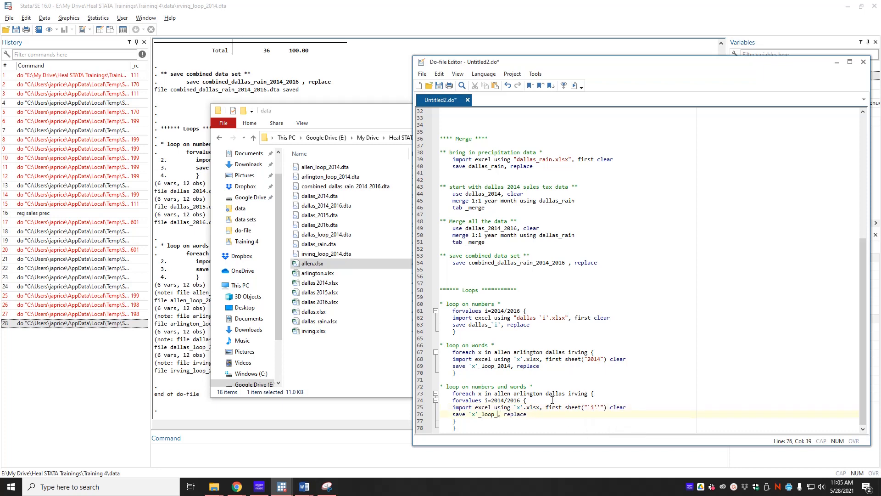
pyautogui.write("`i'")
pyautogui.hotkey('alt', 'Tab')
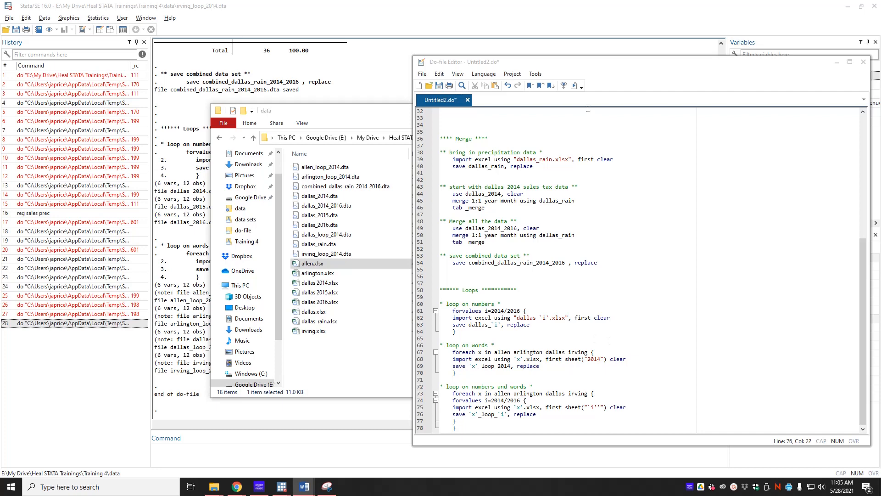
# Run the do-file and examine the output of the numbers and words loop.
pyautogui.click(573, 86)
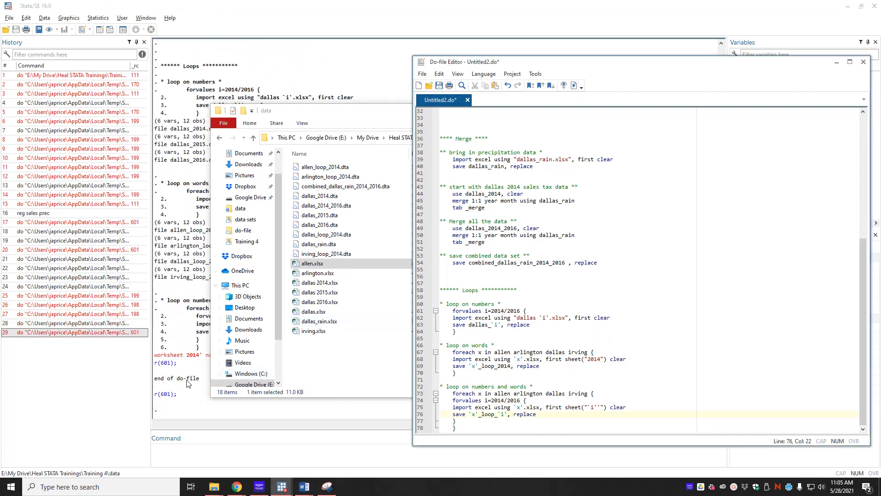
pyautogui.click(186, 410)
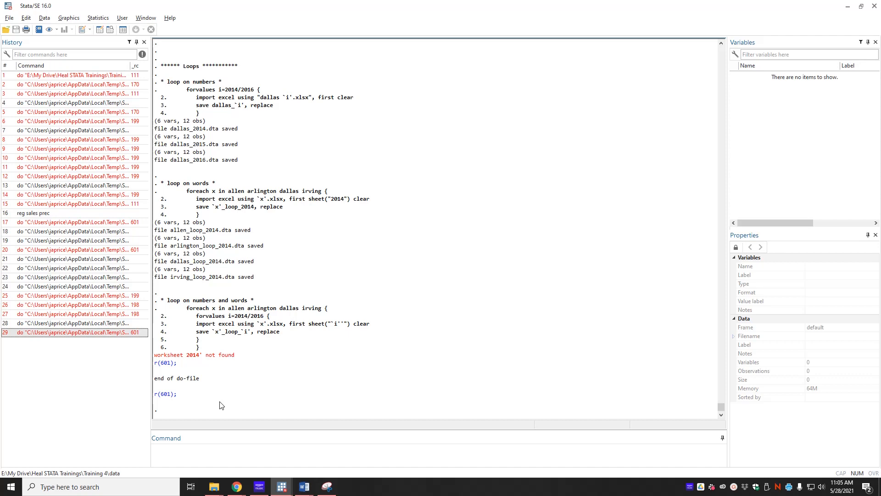
pyautogui.hotkey('alt', 'Tab')
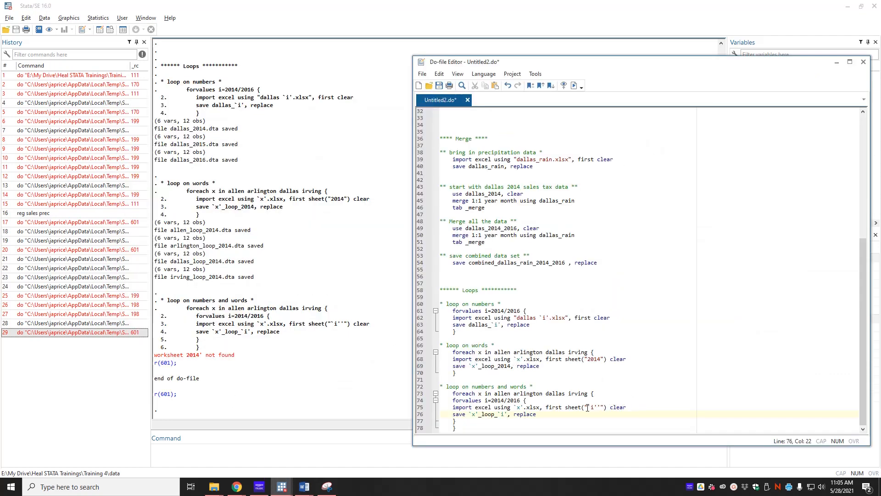
# Open allen.xlsx from the data folder to check its sheet names, and close the workbook.
pyautogui.click(212, 487)
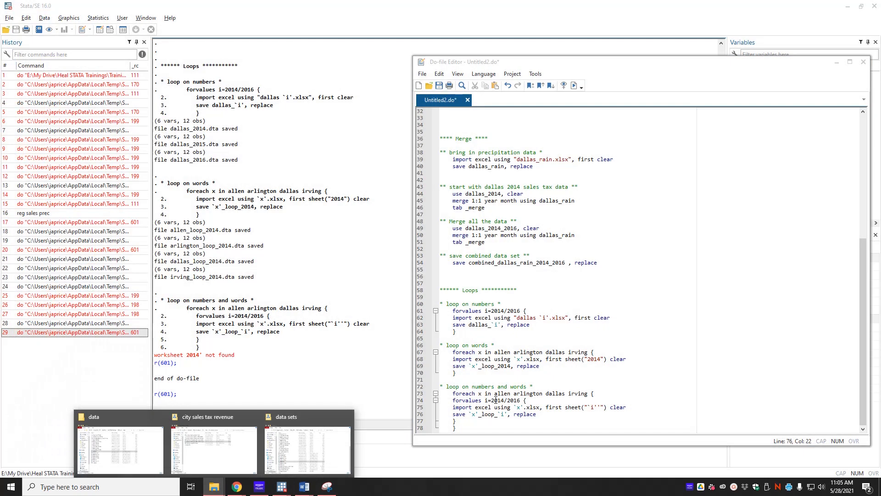
pyautogui.click(139, 462)
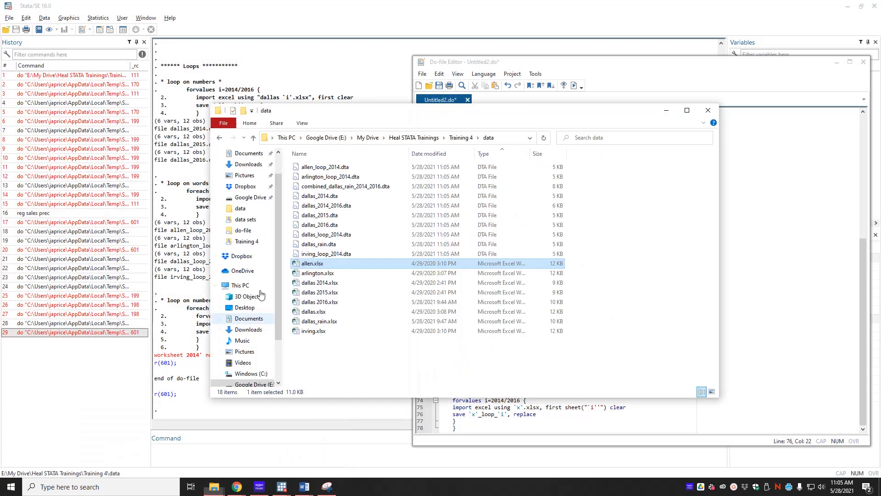
pyautogui.doubleClick(314, 263)
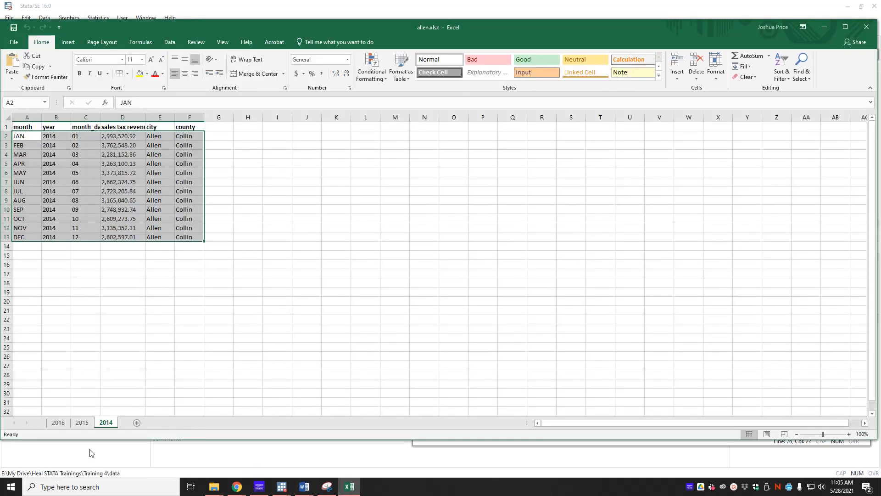
pyautogui.click(866, 28)
# Delete the extra apostrophe after `i' in the nested loop's sheet option and rerun the do-file.
pyautogui.click(584, 421)
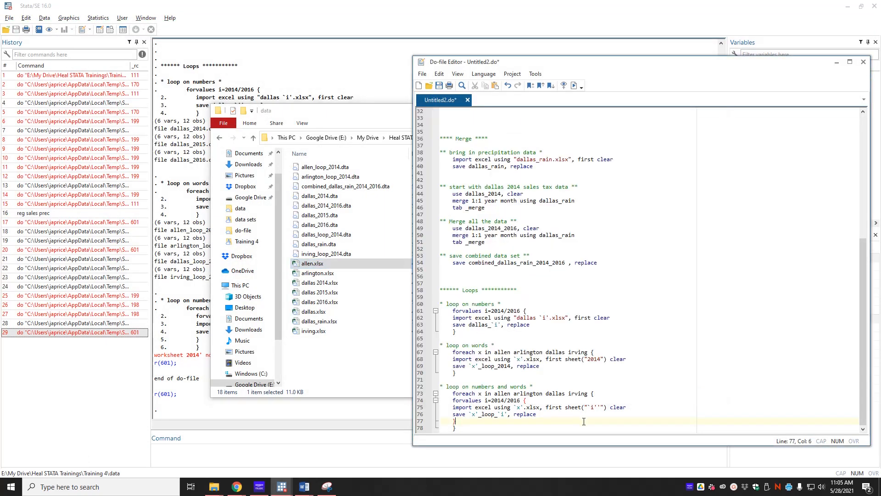
pyautogui.hotkey('alt', 'Tab')
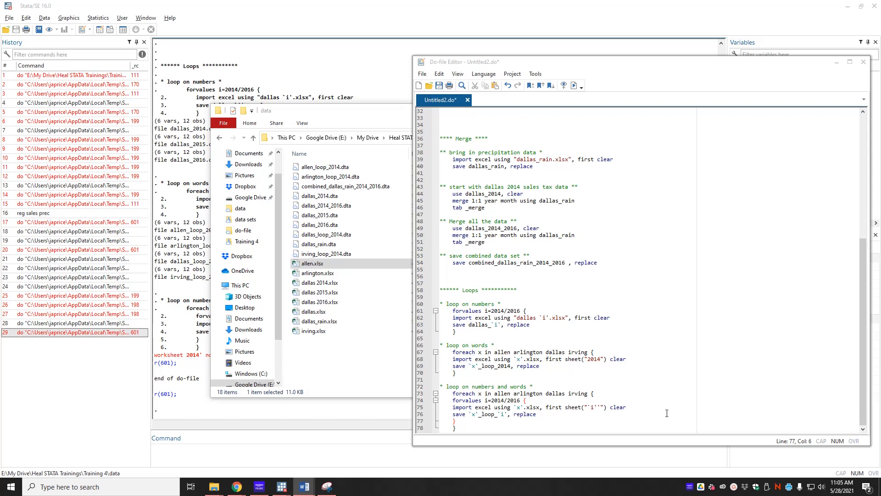
pyautogui.click(599, 407)
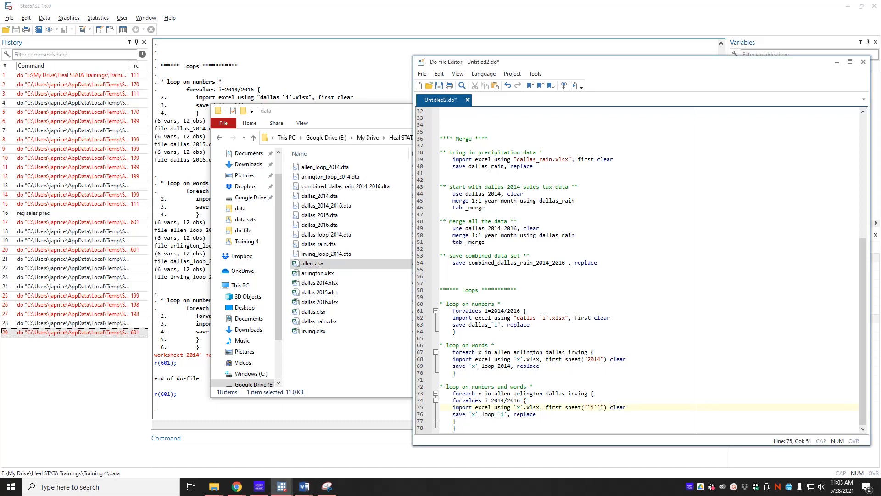
pyautogui.press('BackSpace')
pyautogui.click(574, 85)
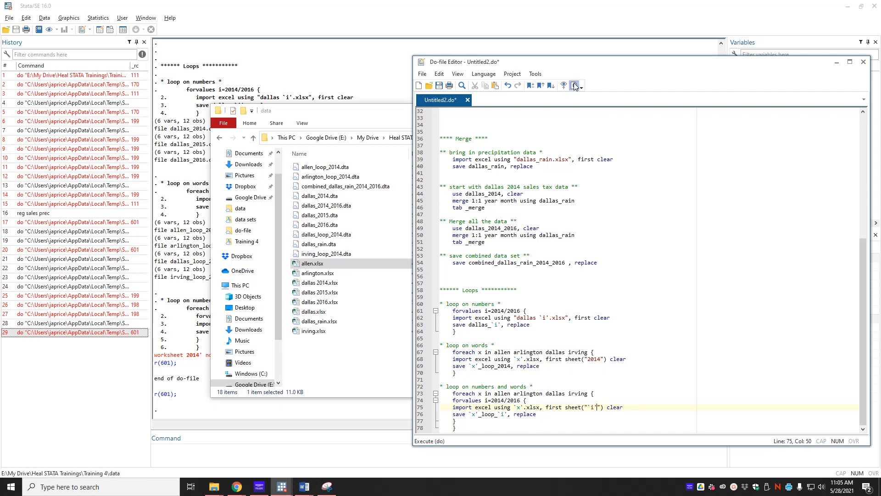
# Examine the nested loop's output and the city and year .dta files in the data folder.
pyautogui.click(197, 406)
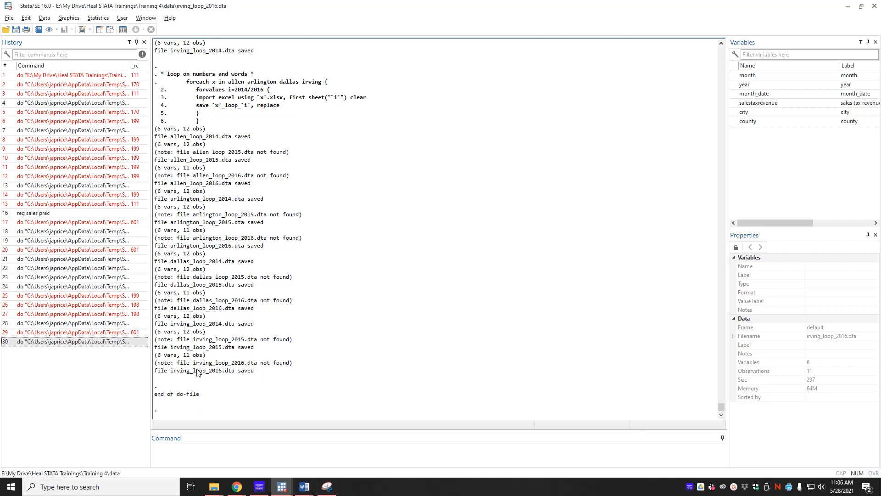
pyautogui.hotkey('alt', 'Tab')
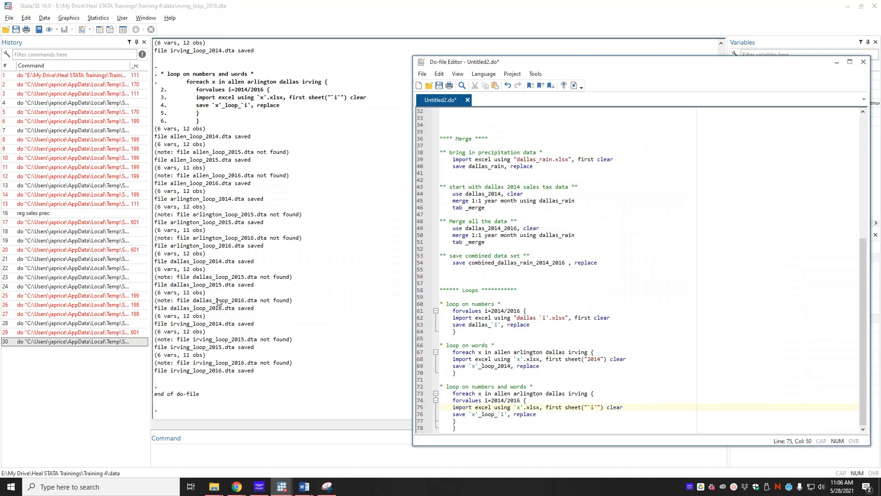
pyautogui.hotkey('alt', 'Tab')
pyautogui.hotkey('alt', 'Tab')
pyautogui.hotkey('alt', 'Tab')
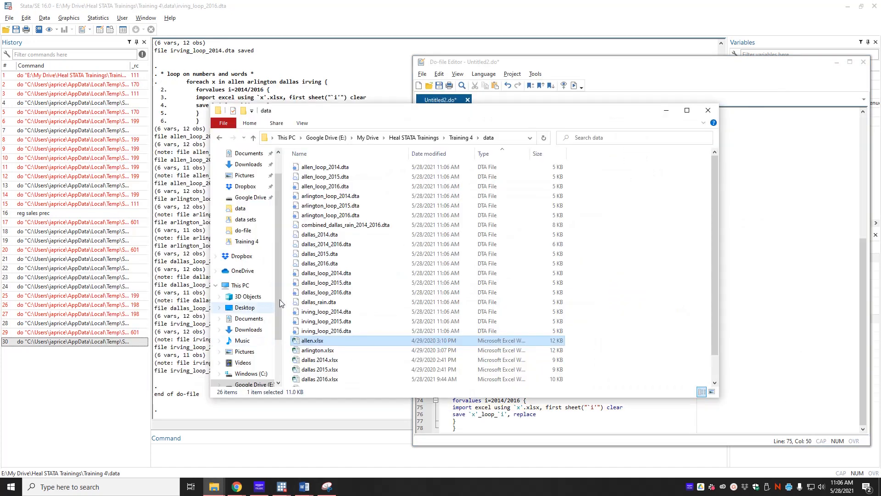
# Add the comment "** append data sets to create master *" below the nested loop, leaving a blank line between.
pyautogui.click(754, 322)
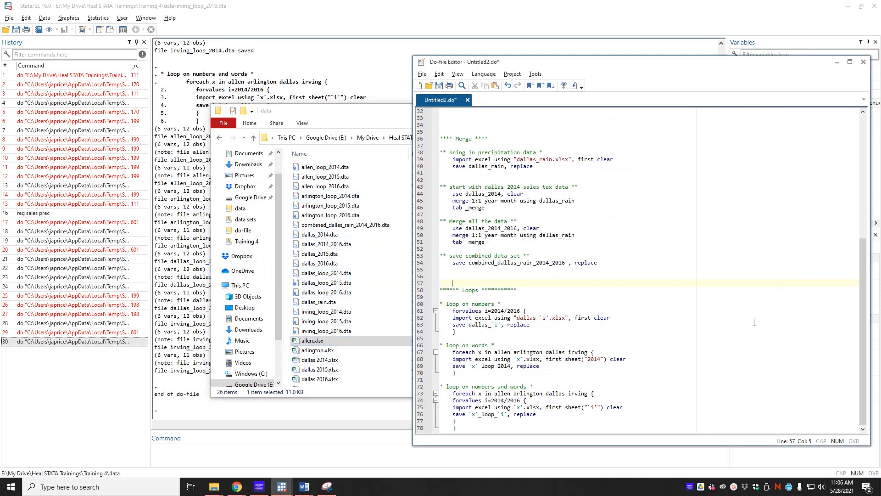
pyautogui.click(512, 427)
pyautogui.press('Return')
pyautogui.press('Return')
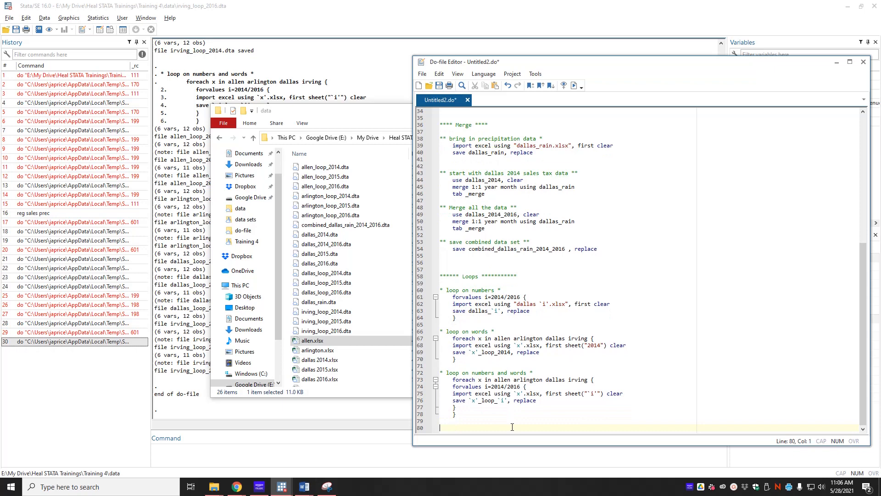
pyautogui.write('** appe')
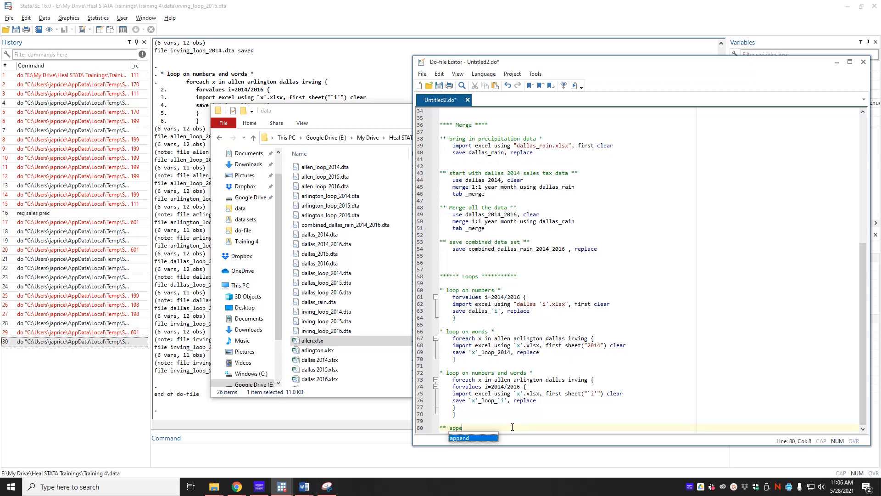
pyautogui.write('nd data sets to')
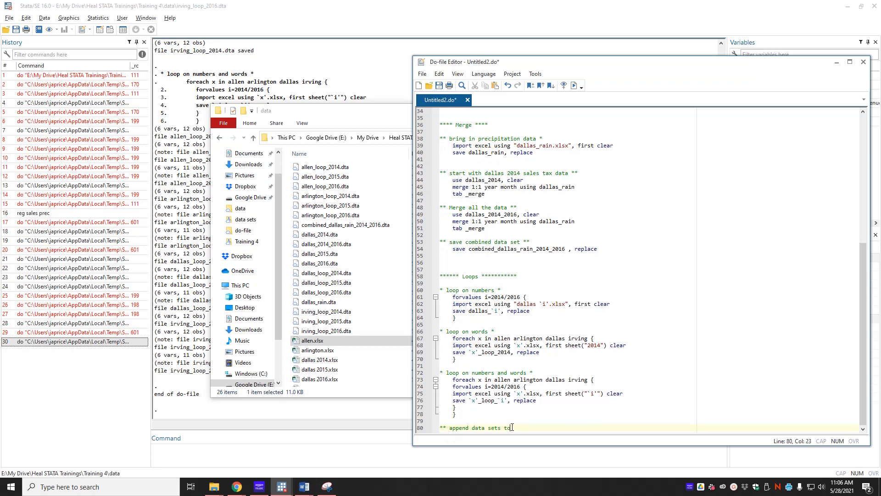
pyautogui.write(' create master')
pyautogui.write(' *')
pyautogui.press('Return')
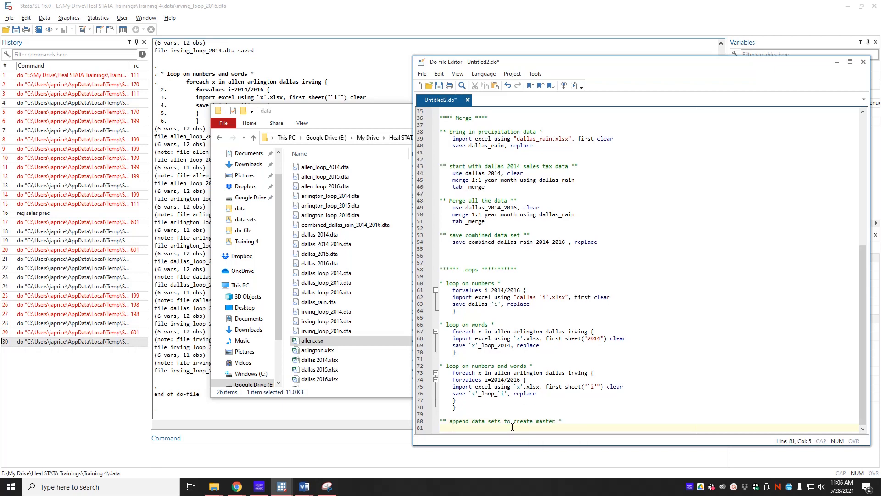
# Add the line "use allen_loop_2014, clear" under the append comment, followed by a blank line.
pyautogui.write('use allen')
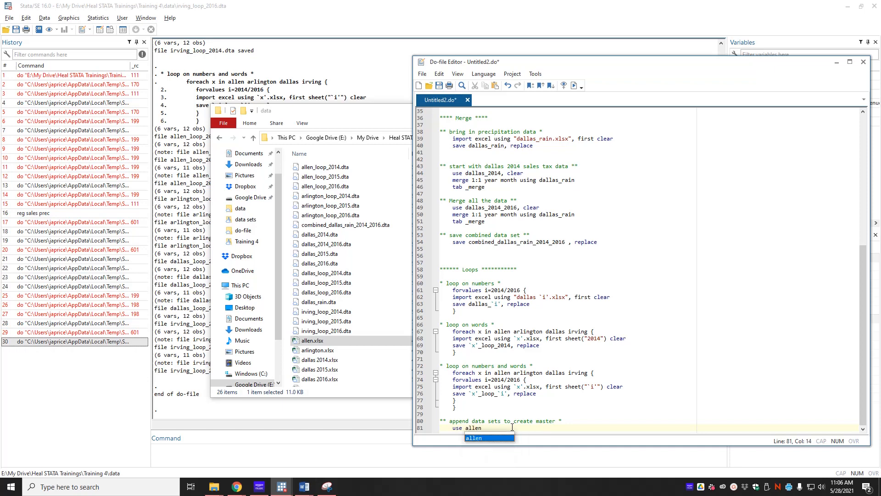
pyautogui.write('_l')
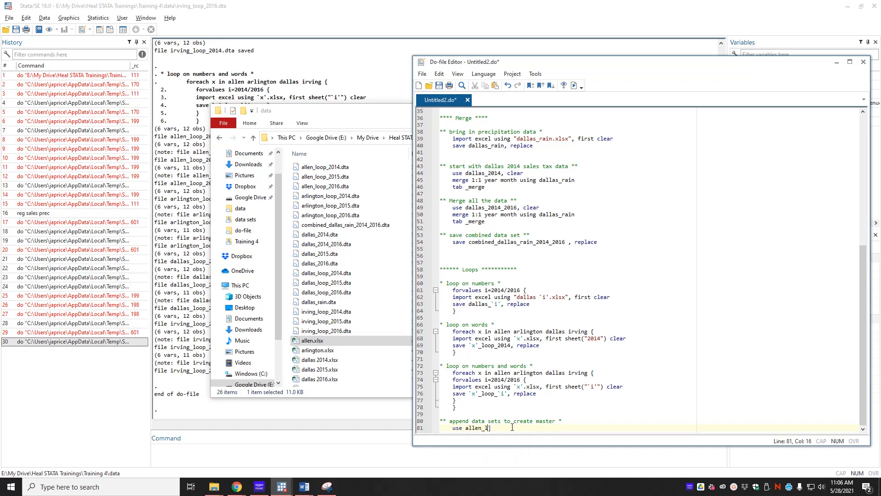
pyautogui.write('oop_2014, clera')
pyautogui.press('BackSpace')
pyautogui.press('BackSpace')
pyautogui.write('ar')
pyautogui.press('Return')
pyautogui.press('Return')
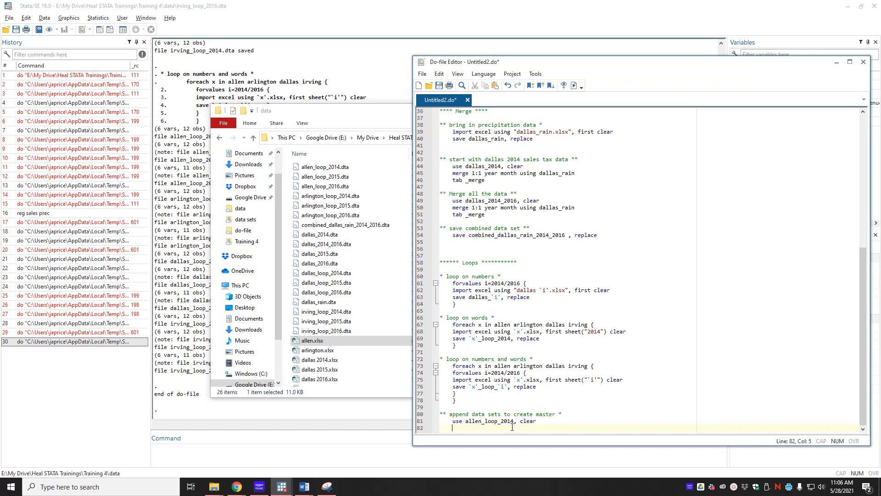
# Add the command "append using allen_loop_2015 allen_loop_2016" below the use line.
pyautogui.write('append using allen_')
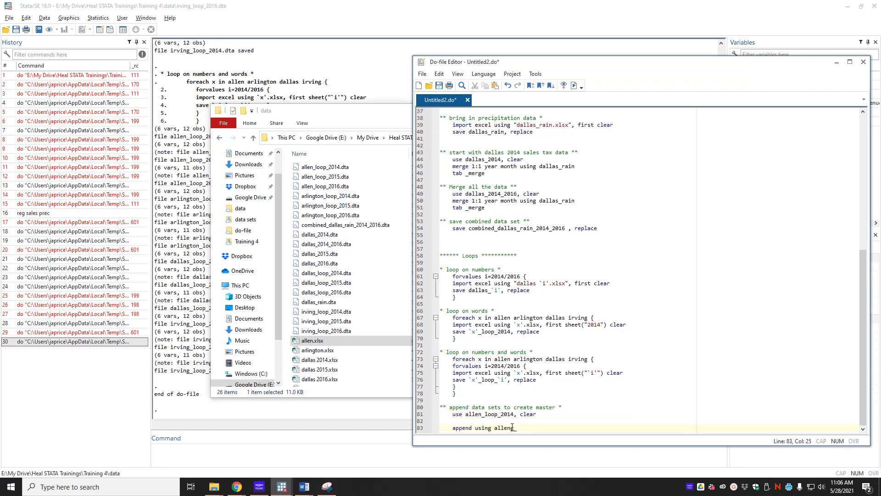
pyautogui.press('BackSpace')
pyautogui.press('BackSpace')
pyautogui.write('_loop_2015')
pyautogui.hotkey('shift', 'Left')
pyautogui.hotkey('shift', 'Left')
pyautogui.hotkey('shift', 'Left')
pyautogui.hotkey('shift', 'Left')
pyautogui.hotkey('shift', 'Left')
pyautogui.hotkey('shift', 'Left')
pyautogui.hotkey('shift', 'Left')
pyautogui.hotkey('shift', 'Left')
pyautogui.hotkey('shift', 'Left')
pyautogui.hotkey('shift', 'Left')
pyautogui.hotkey('shift', 'Left')
pyautogui.hotkey('shift', 'Left')
pyautogui.hotkey('shift', 'Left')
pyautogui.hotkey('shift', 'Left')
pyautogui.hotkey('shift', 'Left')
pyautogui.hotkey('ctrl', 'c')
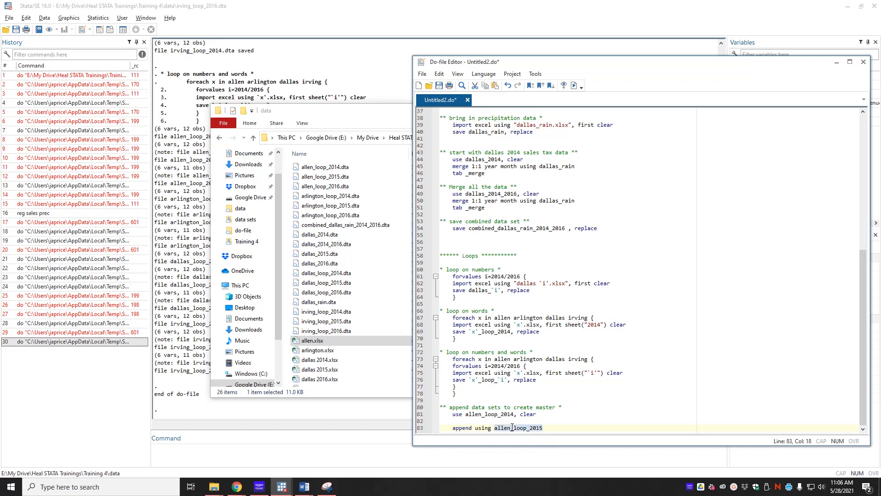
pyautogui.press('End')
pyautogui.hotkey('ctrl', 'v')
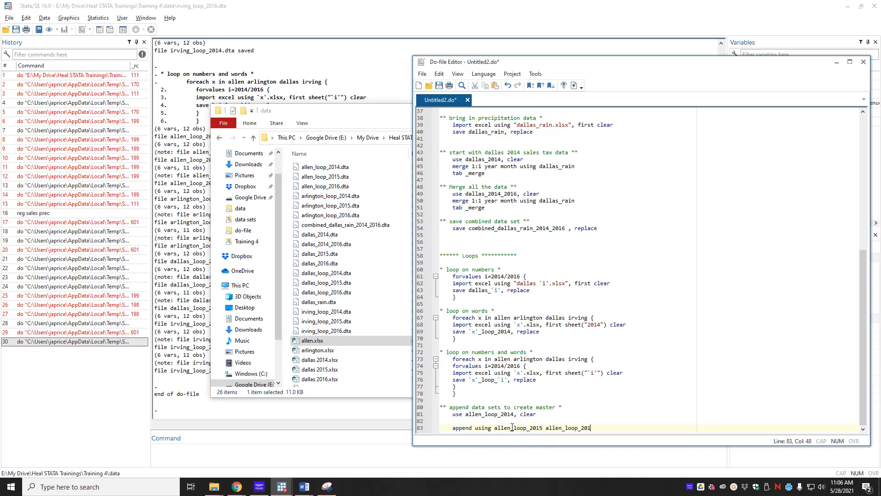
pyautogui.write('6')
# Paste the Arlington, Dallas and Irving loop file names for 2014 to 2016 at the end of the append command.
pyautogui.hotkey('alt', 'Tab')
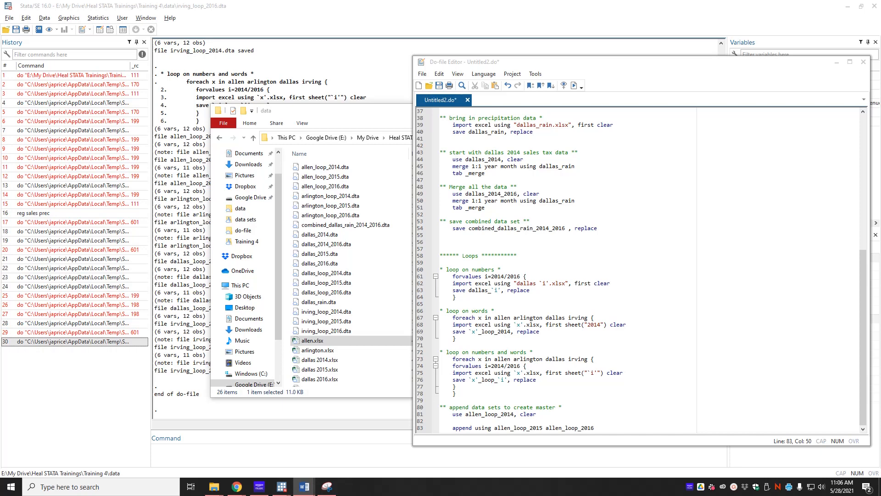
pyautogui.hotkey('alt', 'Tab')
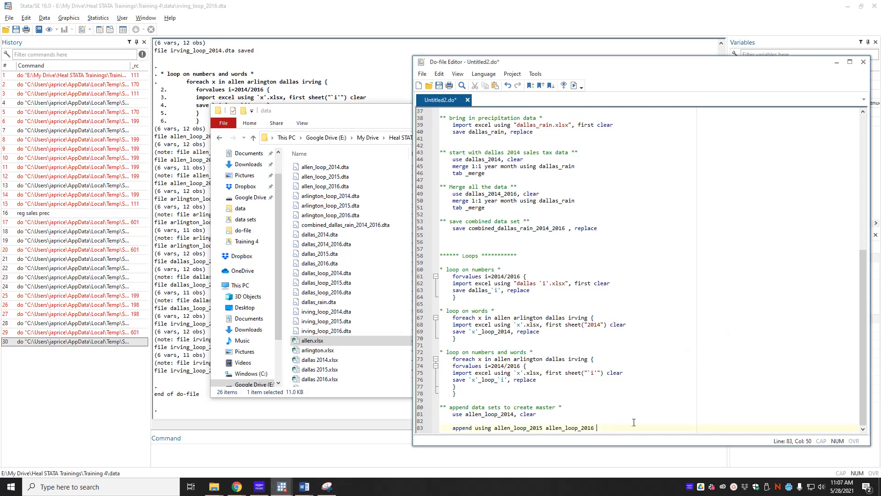
pyautogui.write('arlinton_loop_2014 arlington_loop_2015 arlington_loop_2016 dallas_loop_2014 dallas_loop_2015 dallas_loop_2016 irving_loop_2014 irving_loop_2015 irving_loop_2016')
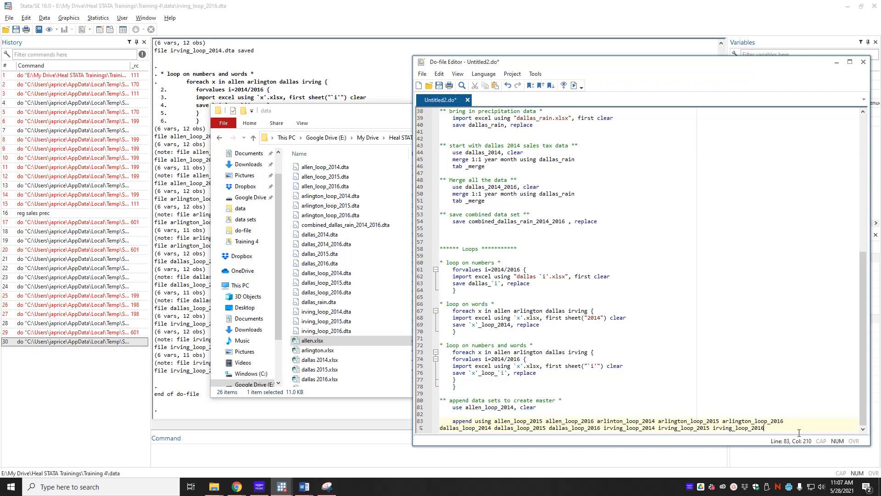
# Add the line "save loop_master, clear" below the append command, leaving a blank line between.
pyautogui.press('Return')
pyautogui.press('Return')
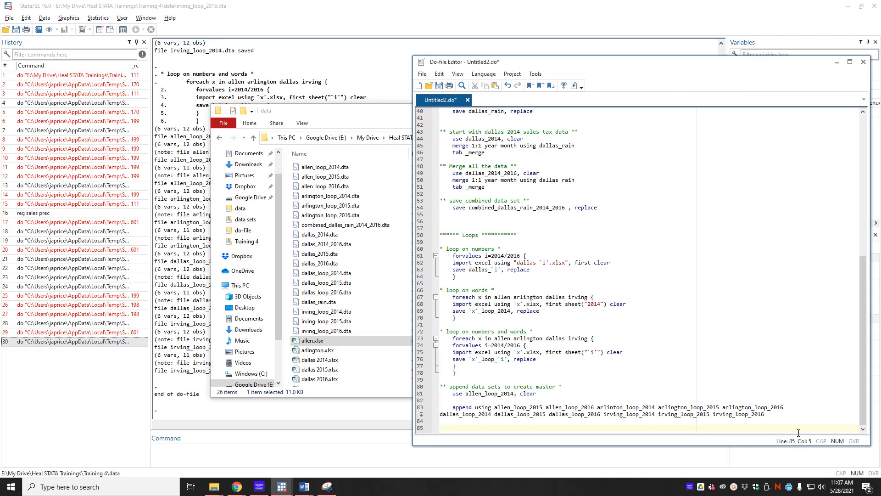
pyautogui.write('save')
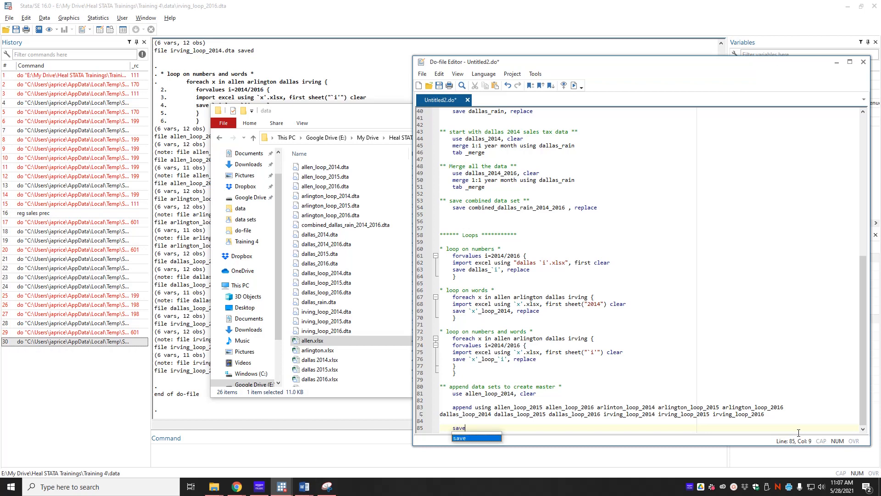
pyautogui.write(' loop_mat')
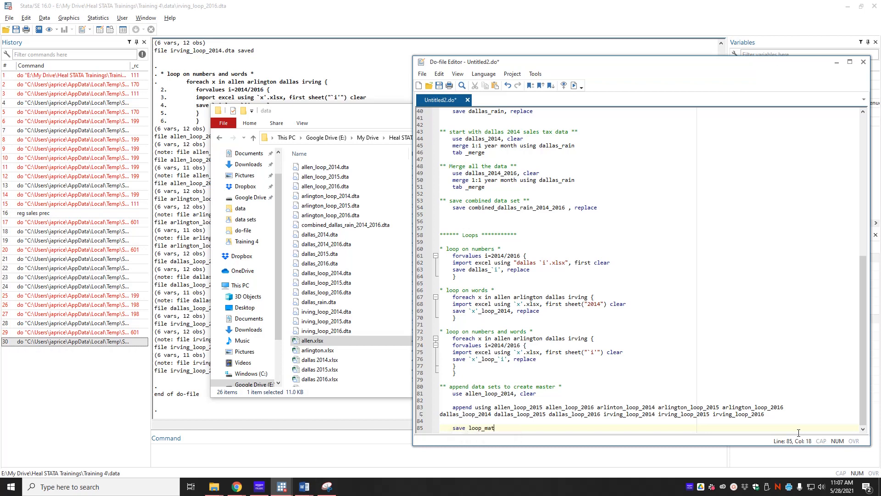
pyautogui.press('BackSpace')
pyautogui.write('ster, clear')
# Run the do-file and examine the output of the append section.
pyautogui.hotkey('ctrl', 'd')
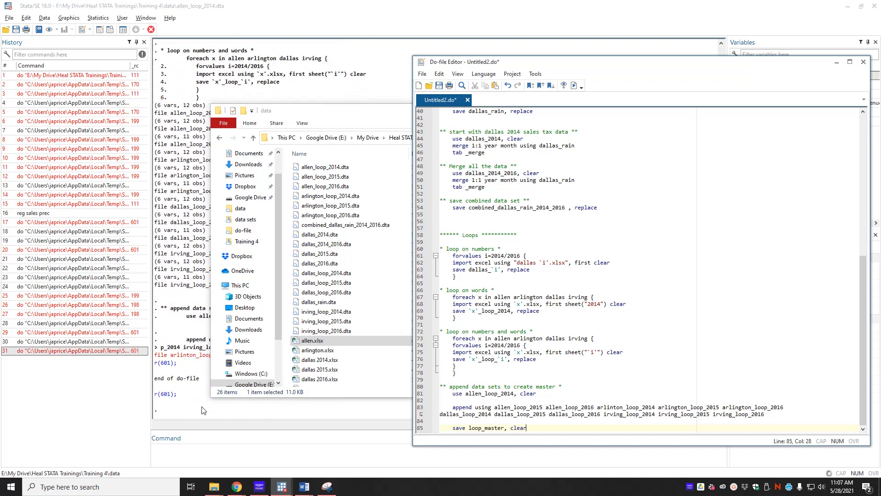
pyautogui.click(205, 410)
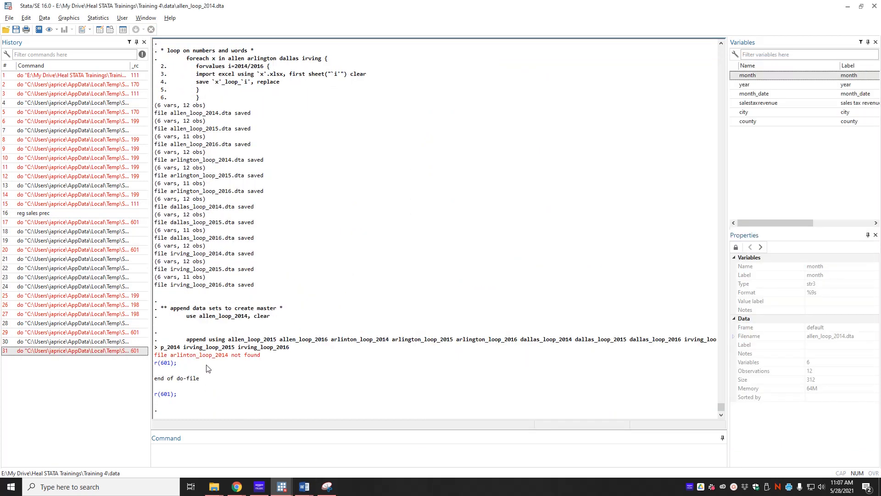
pyautogui.hotkey('alt', 'Tab')
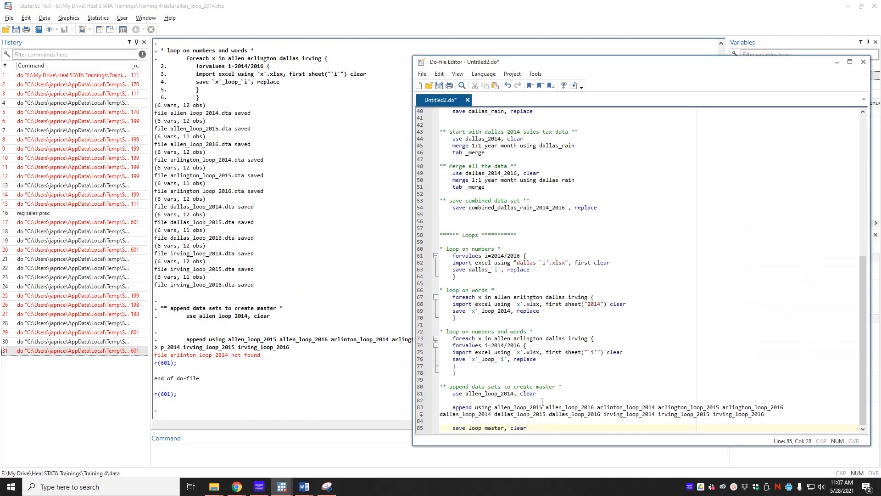
# Correct arlinton_loop_2014 to arlington_loop_2014 in the append command and rerun the do-file.
pyautogui.click(614, 407)
pyautogui.write('g')
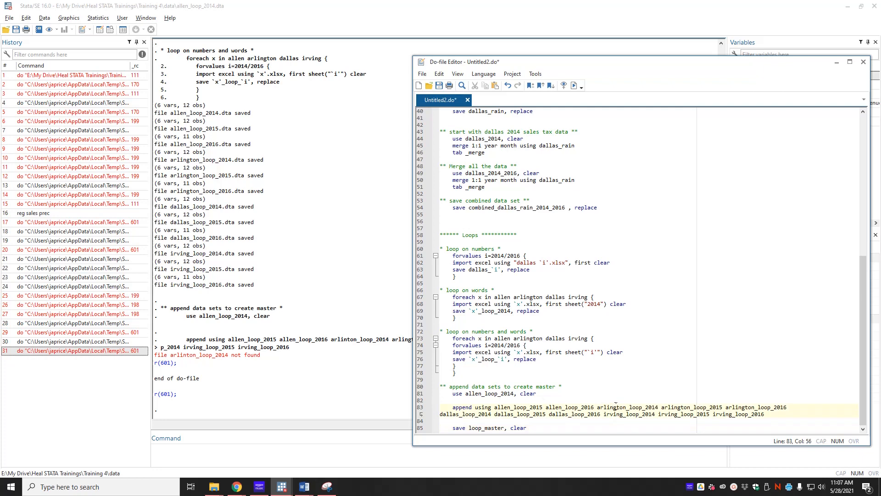
pyautogui.click(788, 324)
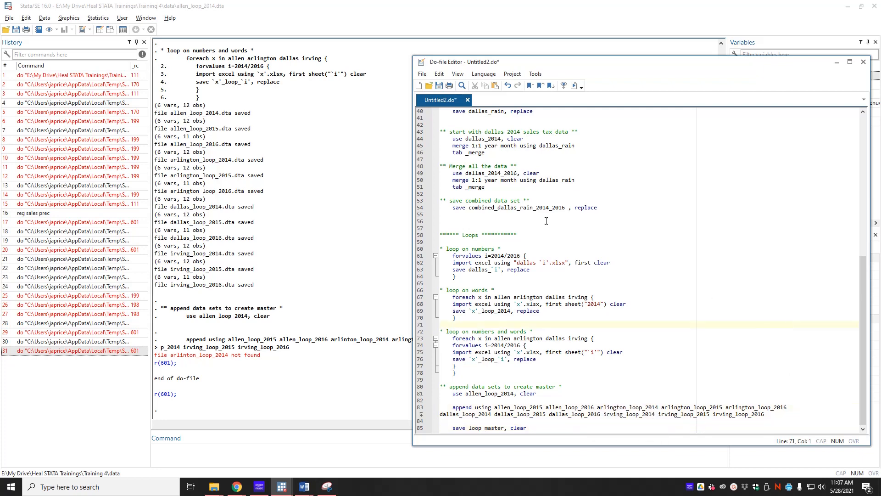
pyautogui.hotkey('ctrl', 'd')
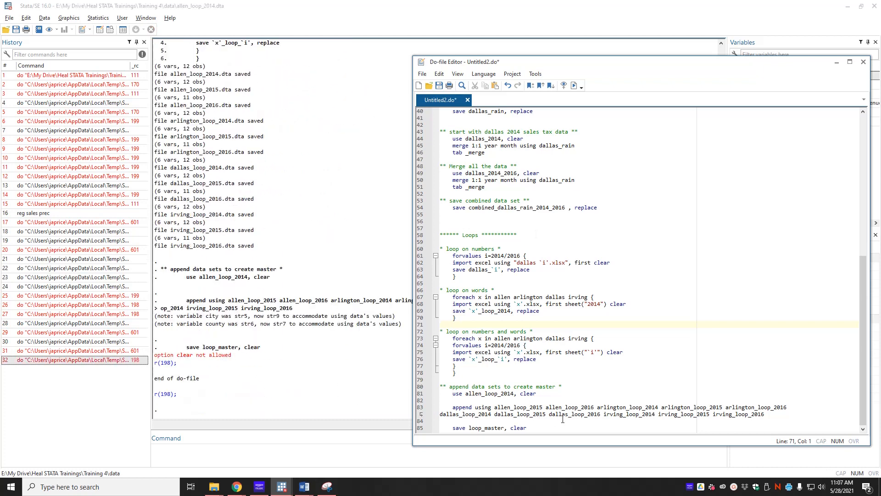
# Change the option of the save loop_master line to replace and rerun the do-file.
pyautogui.doubleClick(520, 427)
pyautogui.write('replace')
pyautogui.hotkey('ctrl', 'd')
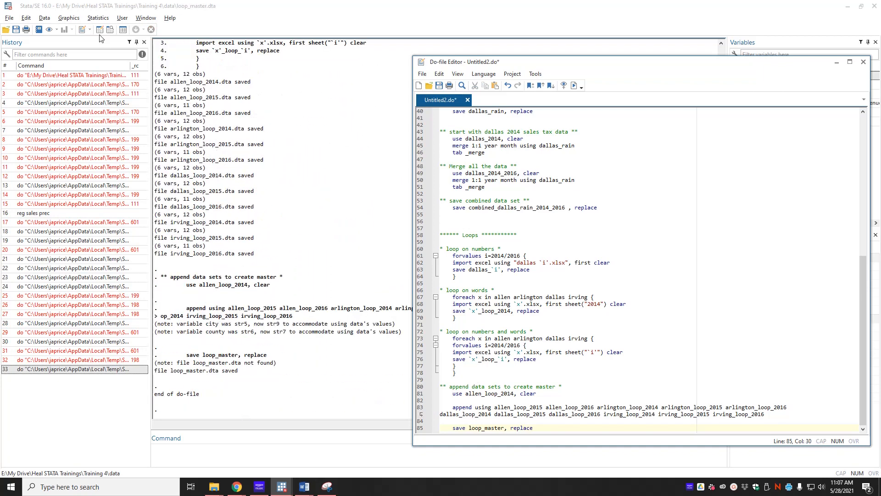
# Browse the loop_master dataset, examining the appended Allen and Arlington rows across years, and close the data viewer.
pyautogui.click(111, 31)
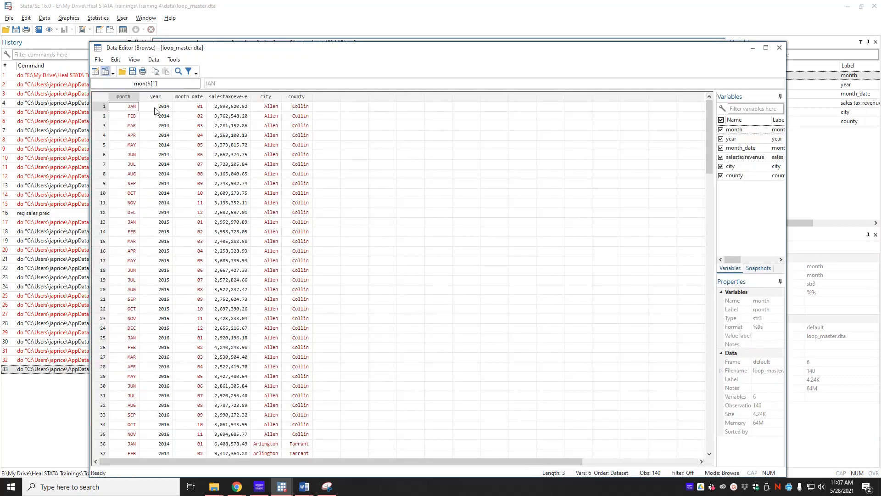
pyautogui.press('Right')
pyautogui.press('Right')
pyautogui.press('Right')
pyautogui.press('Right')
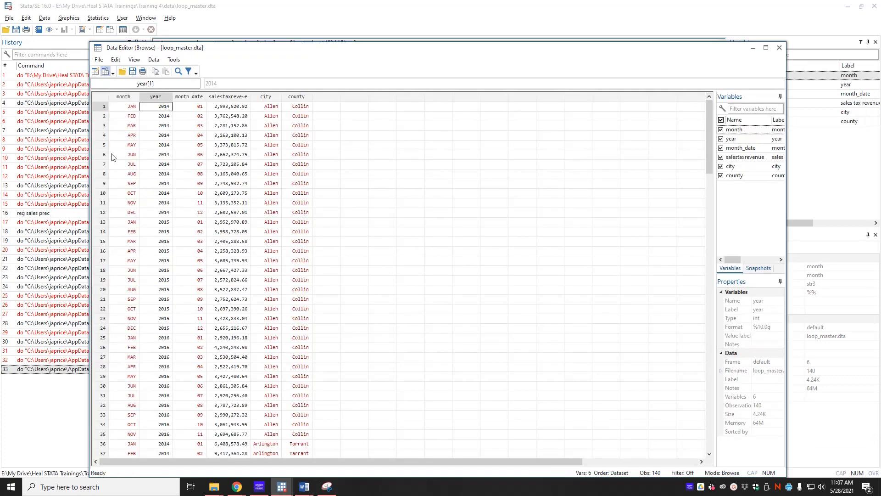
pyautogui.press('Left')
pyautogui.press('Left')
pyautogui.press('Down')
pyautogui.press('Down')
pyautogui.press('Down')
pyautogui.press('Down')
pyautogui.press('Down')
pyautogui.press('Down')
pyautogui.press('Down')
pyautogui.press('Down')
pyautogui.press('Down')
pyautogui.press('Down')
pyautogui.press('Down')
pyautogui.press('Down')
pyautogui.press('Down')
pyautogui.press('Down')
pyautogui.press('Down')
pyautogui.press('Down')
pyautogui.press('Down')
pyautogui.press('Down')
pyautogui.press('Down')
pyautogui.press('Down')
pyautogui.press('Down')
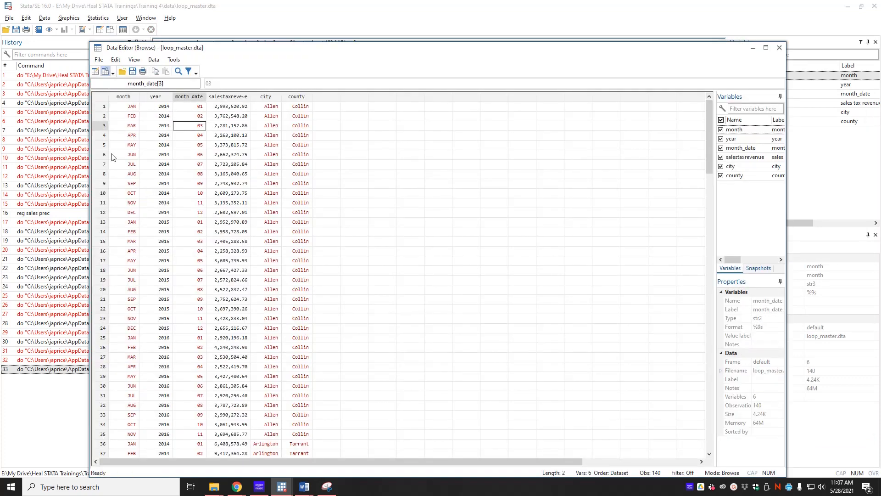
pyautogui.press('Down')
pyautogui.press('Down')
pyautogui.press('Down')
pyautogui.press('Down')
pyautogui.press('Down')
pyautogui.press('Down')
pyautogui.press('Down')
pyautogui.press('Down')
pyautogui.press('Down')
pyautogui.press('Down')
pyautogui.press('Down')
pyautogui.press('Down')
pyautogui.press('Down')
pyautogui.press('Down')
pyautogui.press('Down')
pyautogui.press('Down')
pyautogui.press('Down')
pyautogui.press('Down')
pyautogui.press('Down')
pyautogui.press('Down')
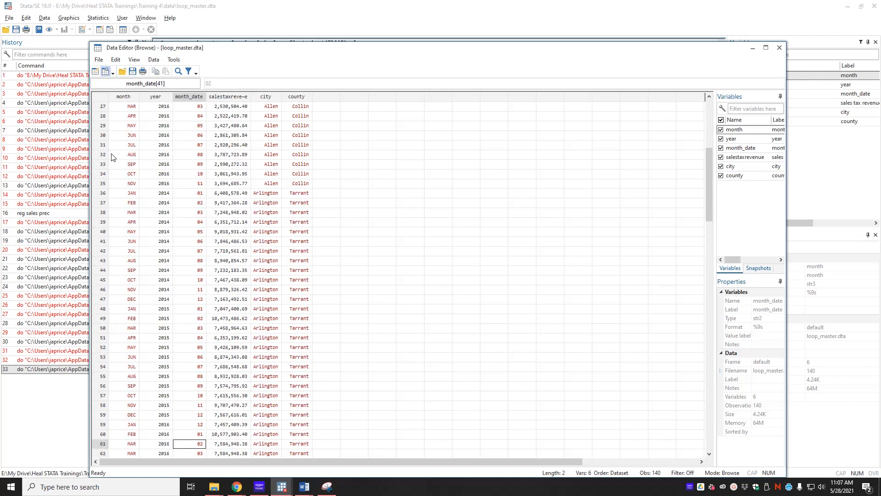
pyautogui.click(784, 46)
# Minimize the main Stata window and move the Do-file Editor window toward the middle of the desktop.
pyautogui.click(847, 7)
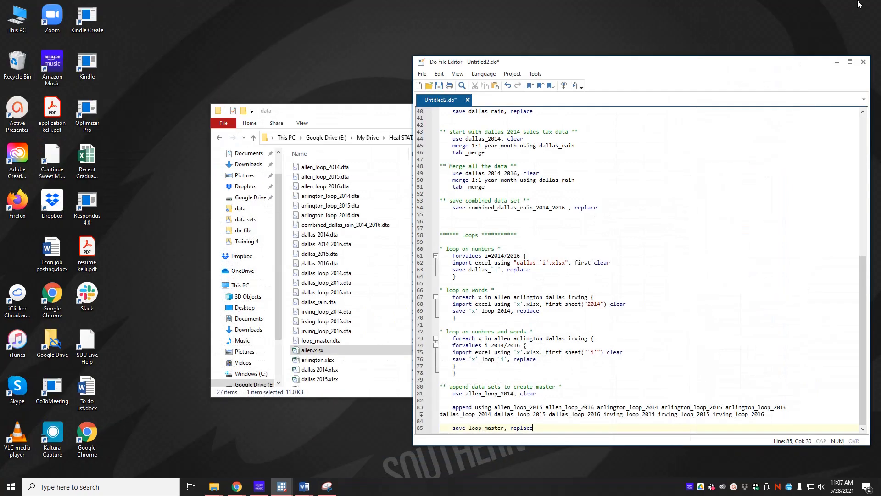
pyautogui.moveTo(686, 70); pyautogui.dragTo(499, 50)
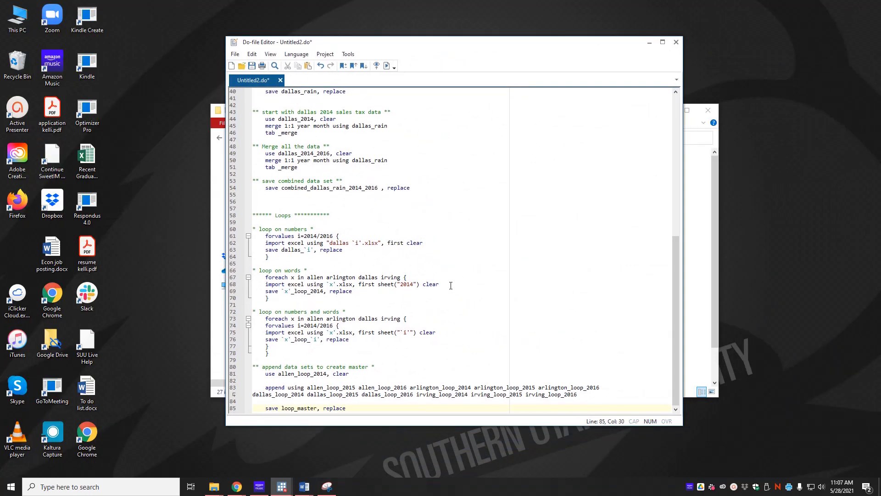